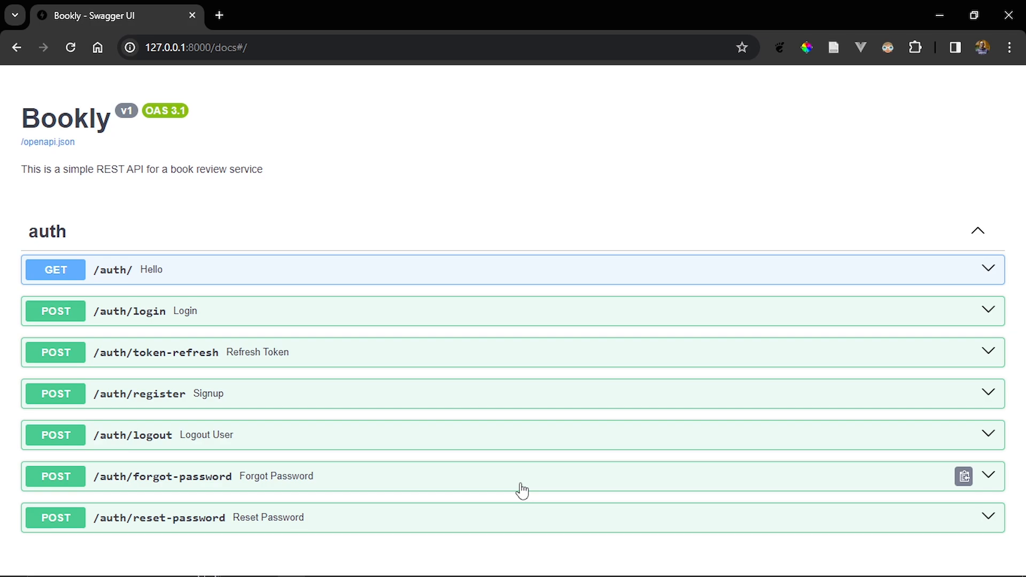
- Switch to Visual Studio Code, look through the environment variables in .env, and close the file
{"action": "key", "text": "alt+Tab"}
{"action": "key", "text": "alt+Tab"}
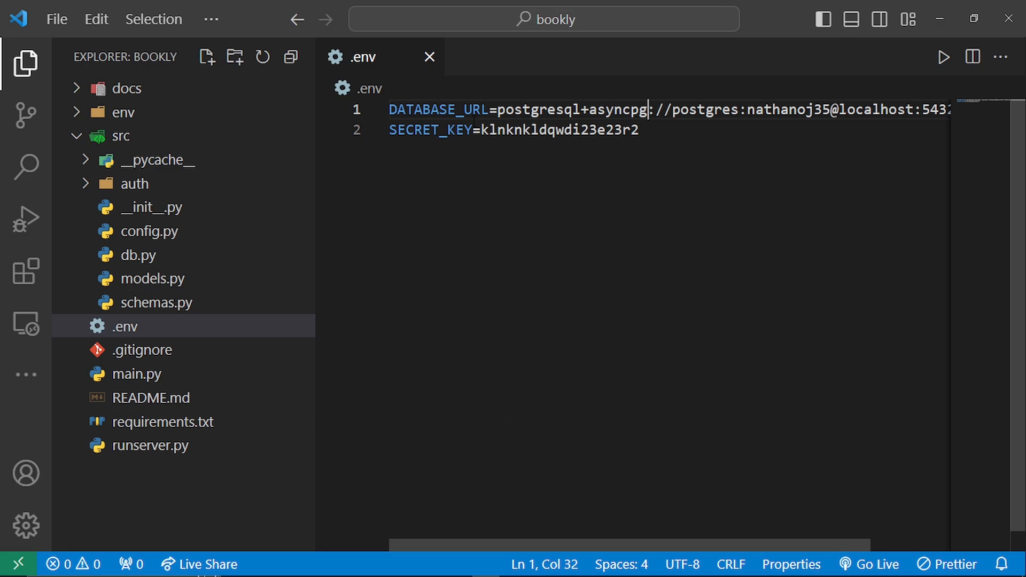
{"action": "scroll", "coordinate": [475, 120], "scroll_direction": "right", "scroll_amount": 2}
{"action": "scroll", "coordinate": [483, 120], "scroll_direction": "left", "scroll_amount": 2}
{"action": "left_click", "coordinate": [430, 60]}
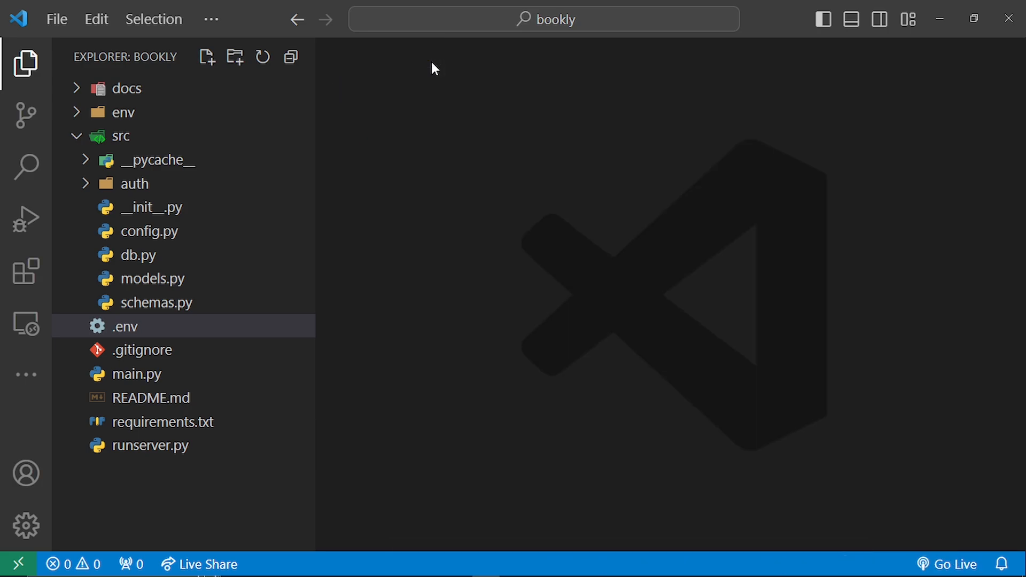
- Open runserver.py and main.py in turn to examine how the FastAPI app is started and defined
{"action": "left_click", "coordinate": [164, 453]}
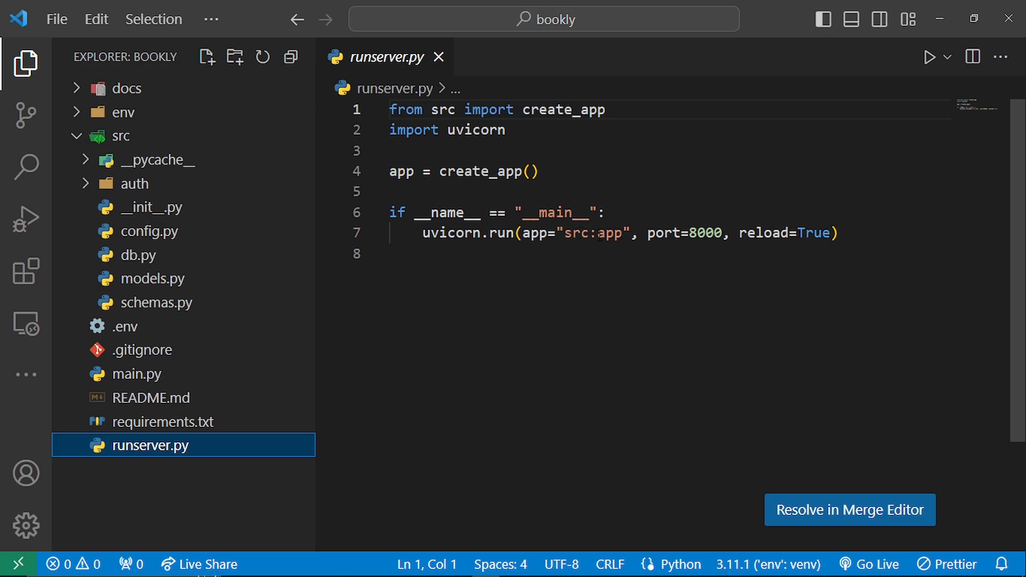
{"action": "left_click", "coordinate": [200, 373]}
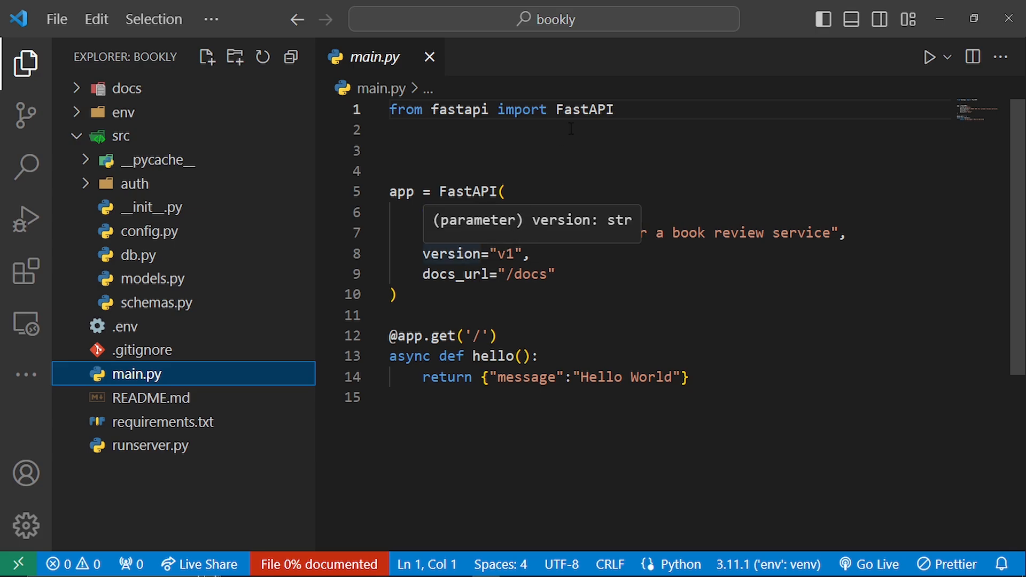
{"action": "mouse_move", "coordinate": [586, 118]}
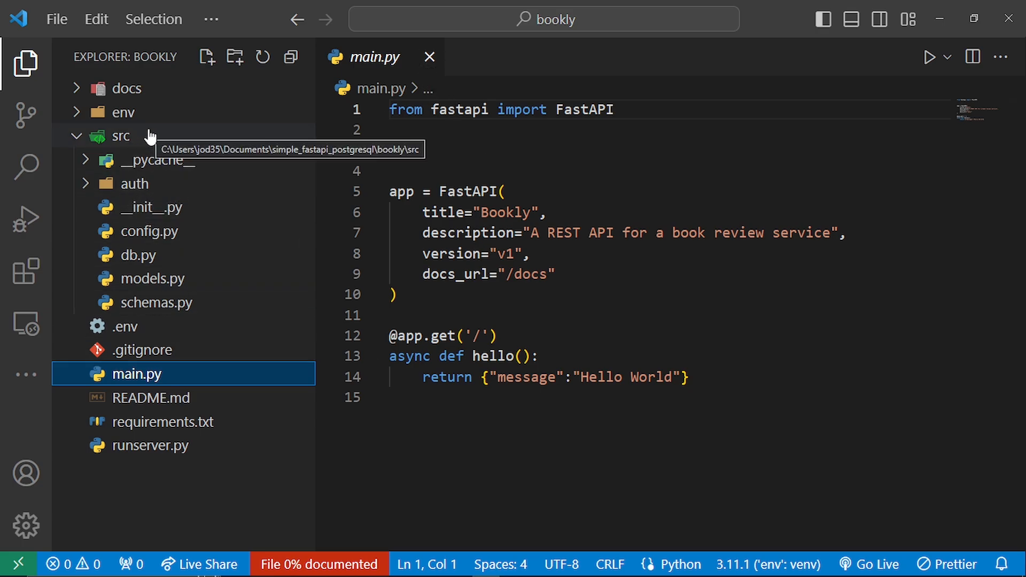
- Open src/__init__.py and examine the lifespan code, the create_app function and the imports
{"action": "left_click", "coordinate": [159, 206]}
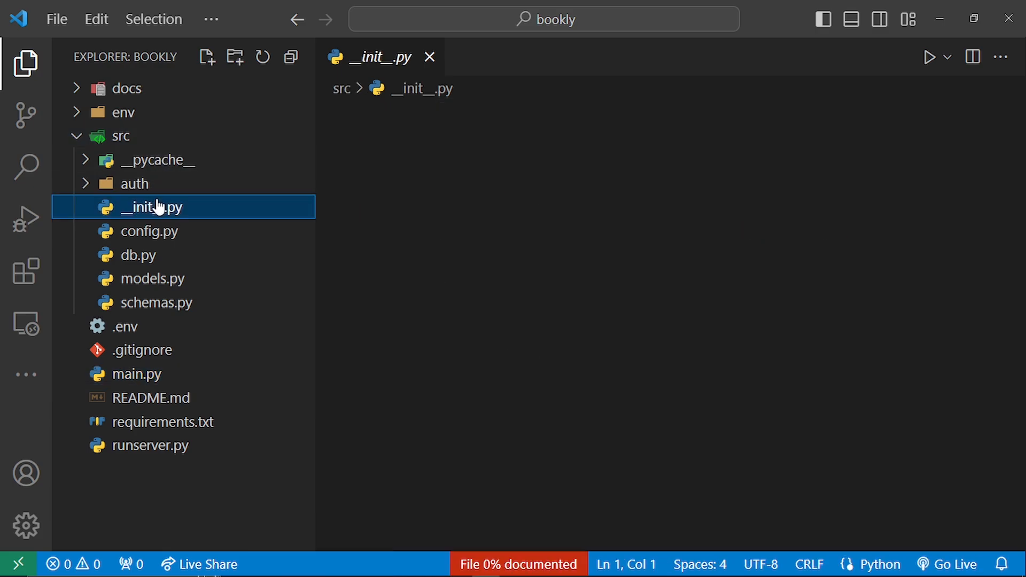
{"action": "scroll", "coordinate": [620, 386], "scroll_direction": "down", "scroll_amount": 4}
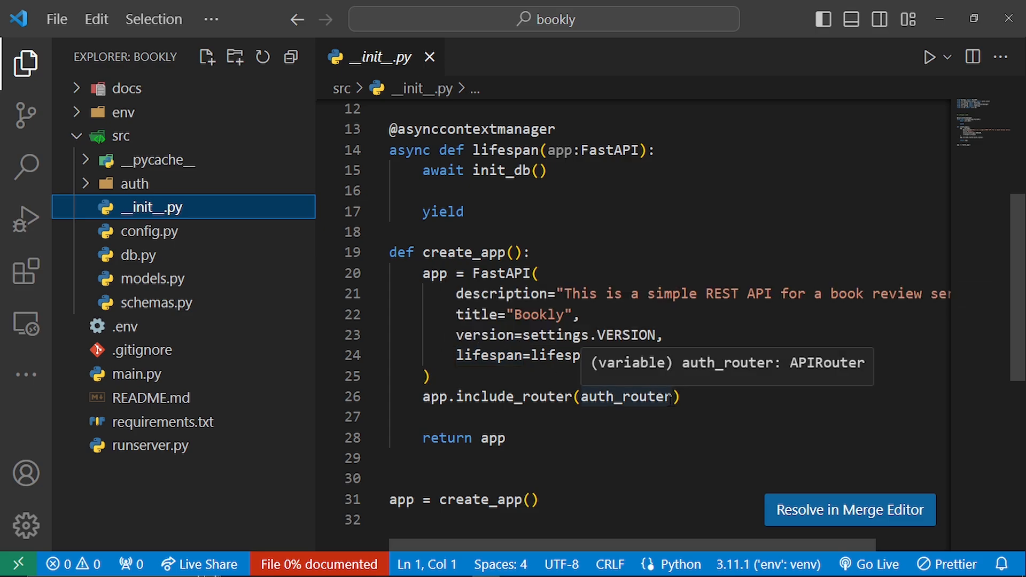
{"action": "scroll", "coordinate": [668, 400], "scroll_direction": "up", "scroll_amount": 2}
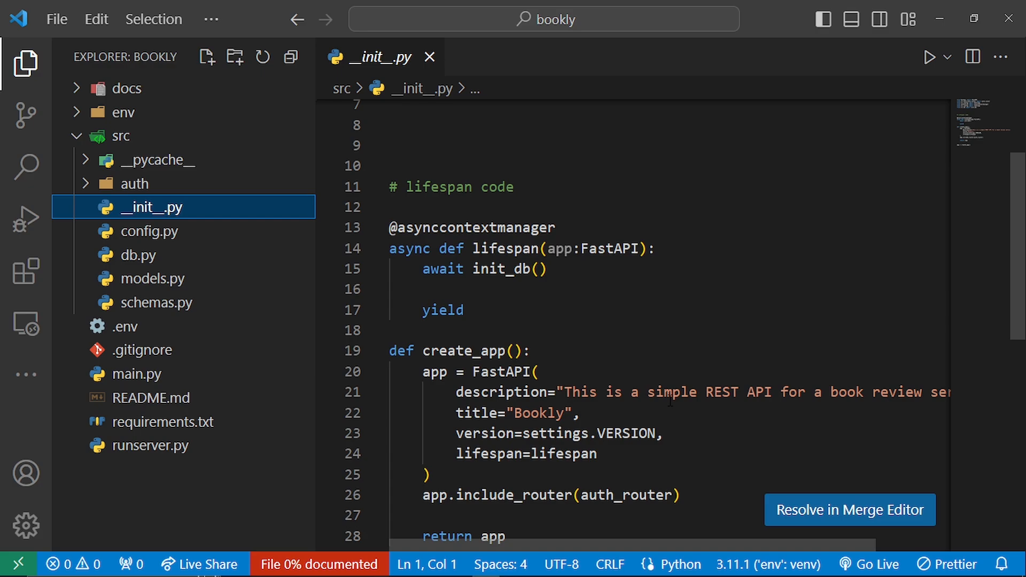
{"action": "scroll", "coordinate": [670, 400], "scroll_direction": "up", "scroll_amount": 1}
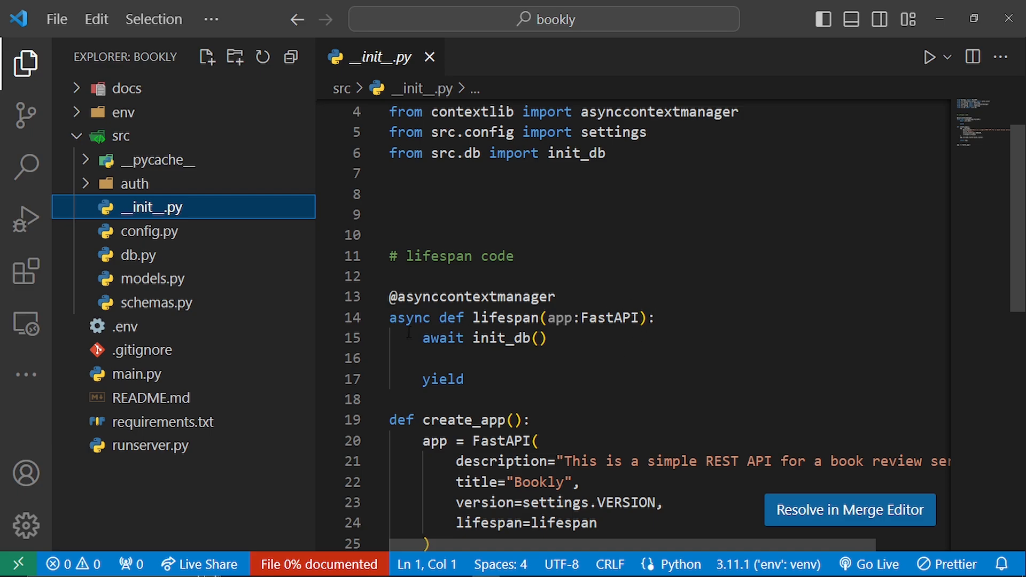
- Go to the definition of init_db in db.py and examine its User import and table creation call
{"action": "left_click", "coordinate": [513, 337], "text": "ctrl"}
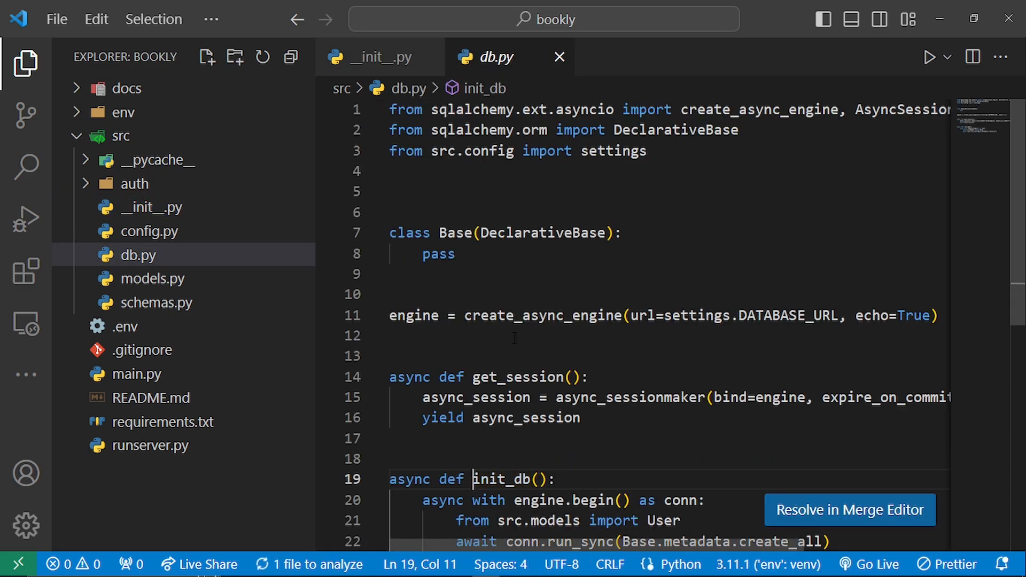
{"action": "scroll", "coordinate": [514, 337], "scroll_direction": "down", "scroll_amount": 1}
{"action": "scroll", "coordinate": [514, 338], "scroll_direction": "up", "scroll_amount": 1}
{"action": "scroll", "coordinate": [514, 338], "scroll_direction": "down", "scroll_amount": 1}
{"action": "scroll", "coordinate": [514, 338], "scroll_direction": "down", "scroll_amount": 2}
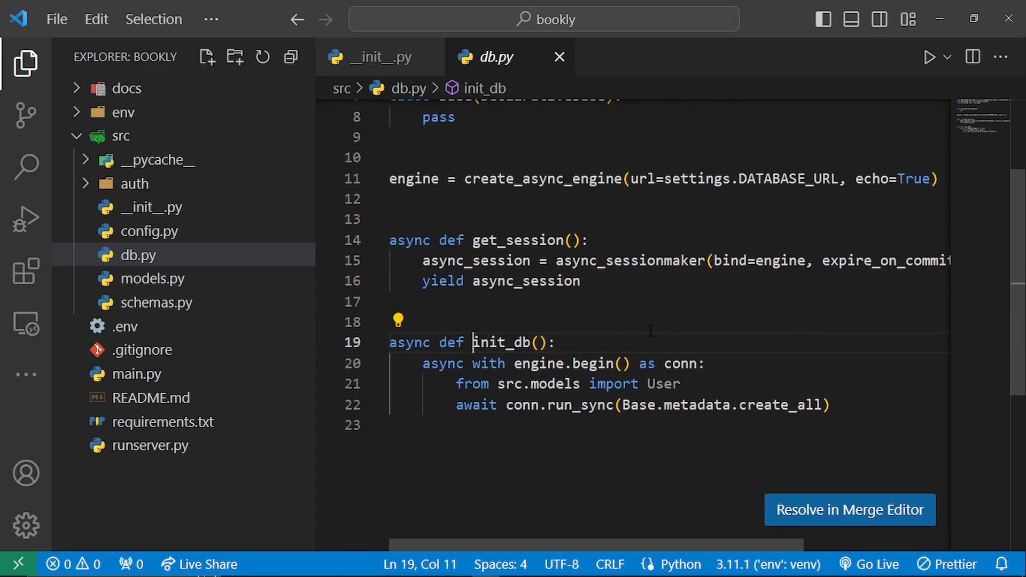
{"action": "left_click", "coordinate": [742, 389]}
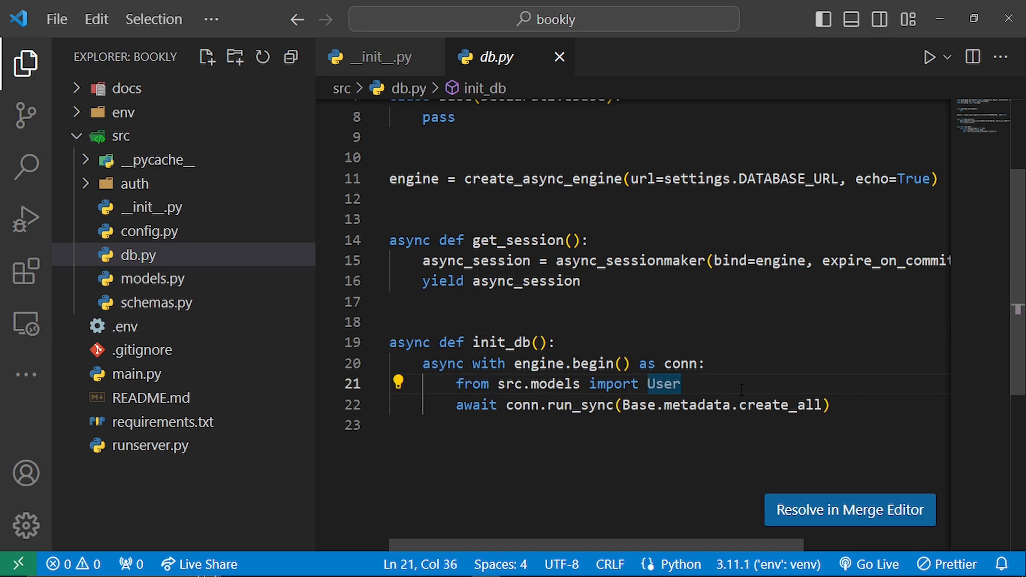
{"action": "left_click", "coordinate": [839, 408]}
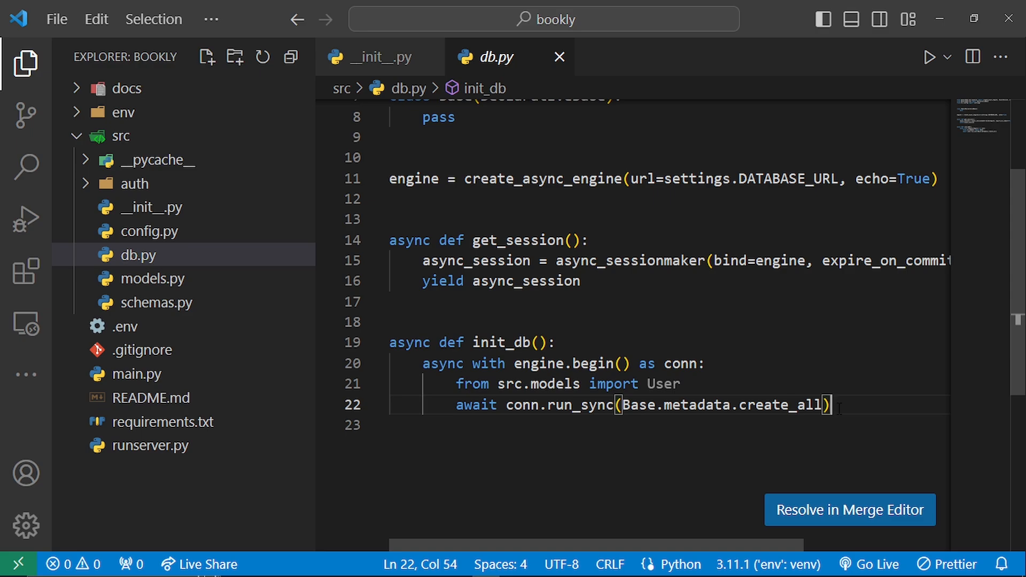
- Examine the get_session function, the async engine and the Base class in db.py
{"action": "scroll", "coordinate": [839, 409], "scroll_direction": "up", "scroll_amount": 1}
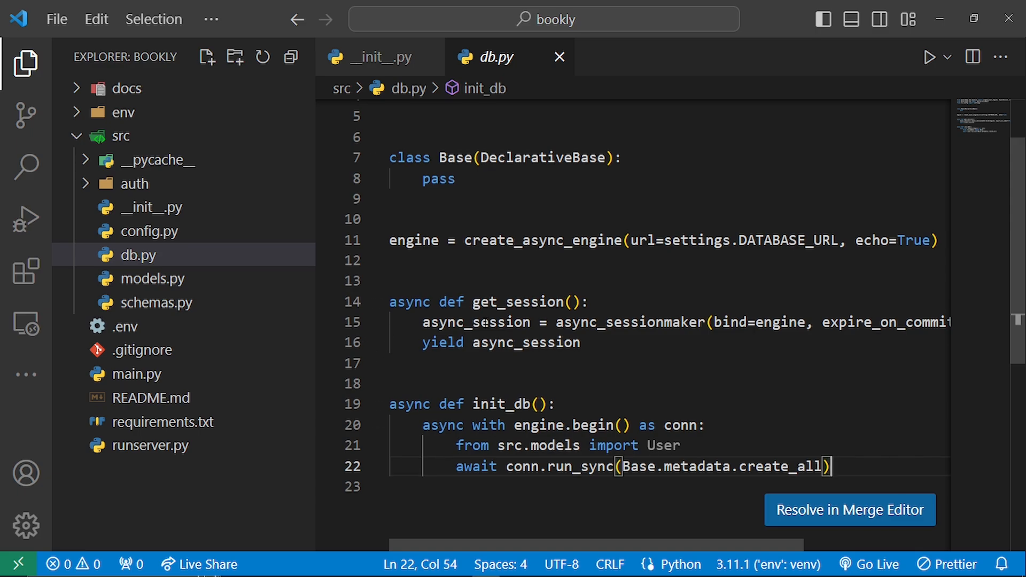
{"action": "left_click", "coordinate": [677, 348]}
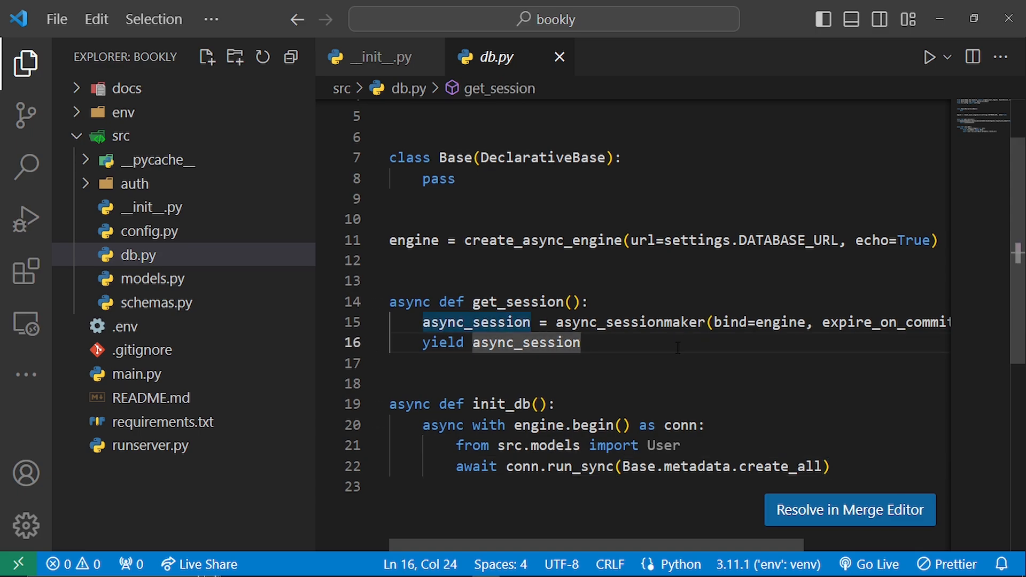
{"action": "scroll", "coordinate": [677, 347], "scroll_direction": "right", "scroll_amount": 1}
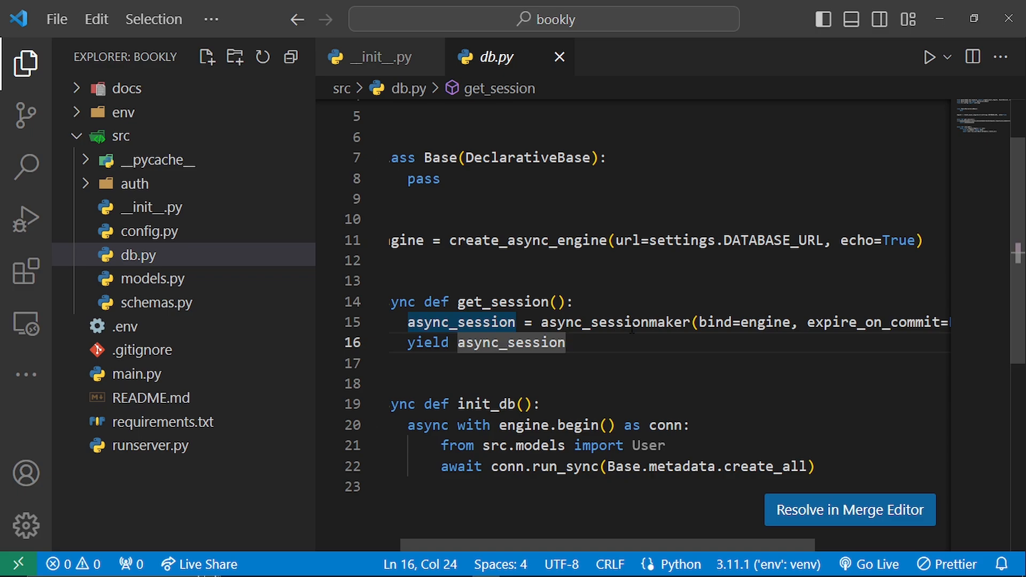
{"action": "scroll", "coordinate": [632, 329], "scroll_direction": "left", "scroll_amount": 1}
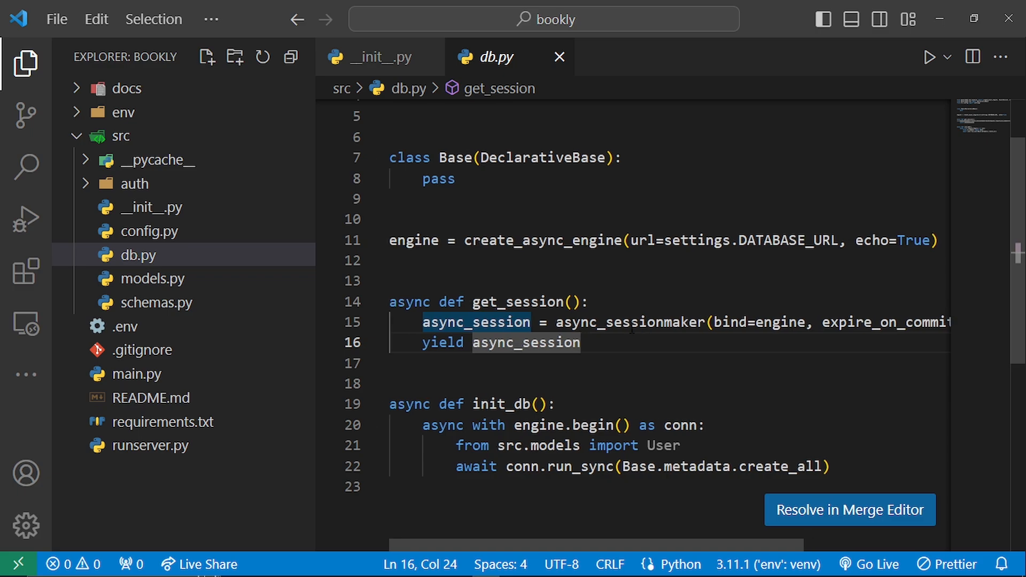
{"action": "scroll", "coordinate": [631, 329], "scroll_direction": "up", "scroll_amount": 1}
{"action": "scroll", "coordinate": [632, 327], "scroll_direction": "up", "scroll_amount": 3}
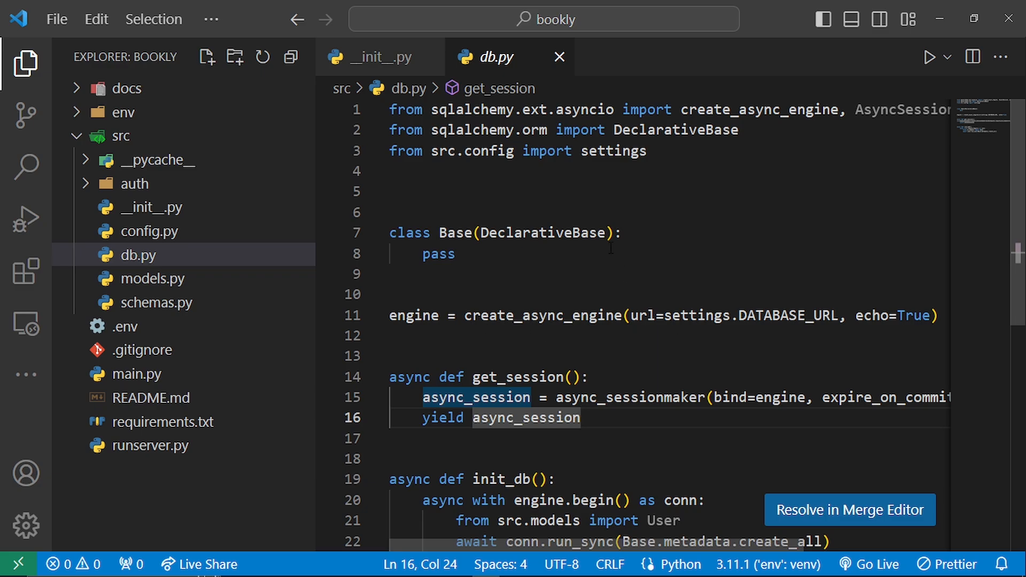
- Review the User model's columns in models.py and the Settings class with its environment variables in config.py
{"action": "left_click", "coordinate": [250, 279]}
{"action": "scroll", "coordinate": [753, 355], "scroll_direction": "down", "scroll_amount": 1}
{"action": "scroll", "coordinate": [753, 355], "scroll_direction": "down", "scroll_amount": 3}
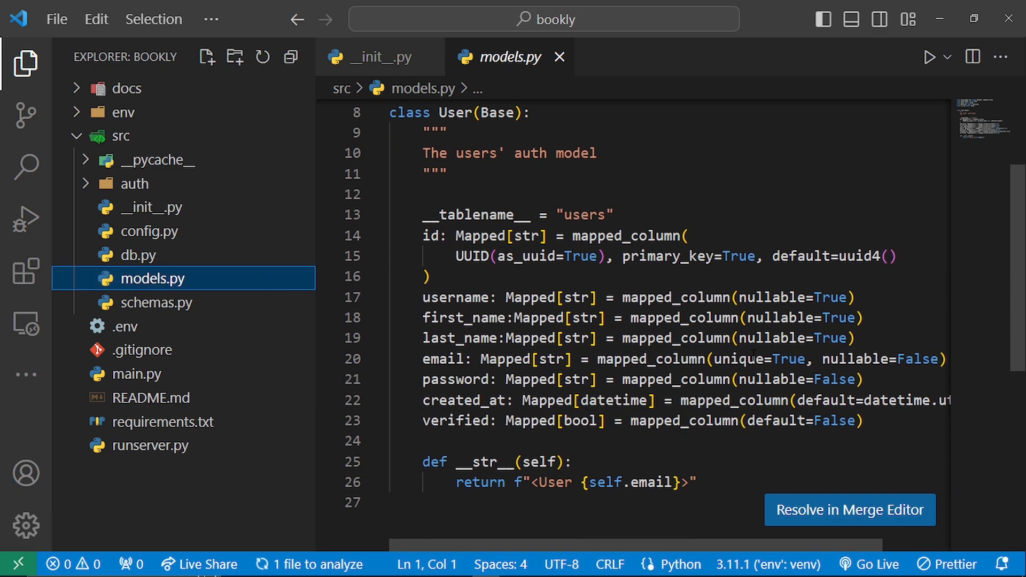
{"action": "scroll", "coordinate": [754, 355], "scroll_direction": "up", "scroll_amount": 4}
{"action": "scroll", "coordinate": [753, 355], "scroll_direction": "down", "scroll_amount": 3}
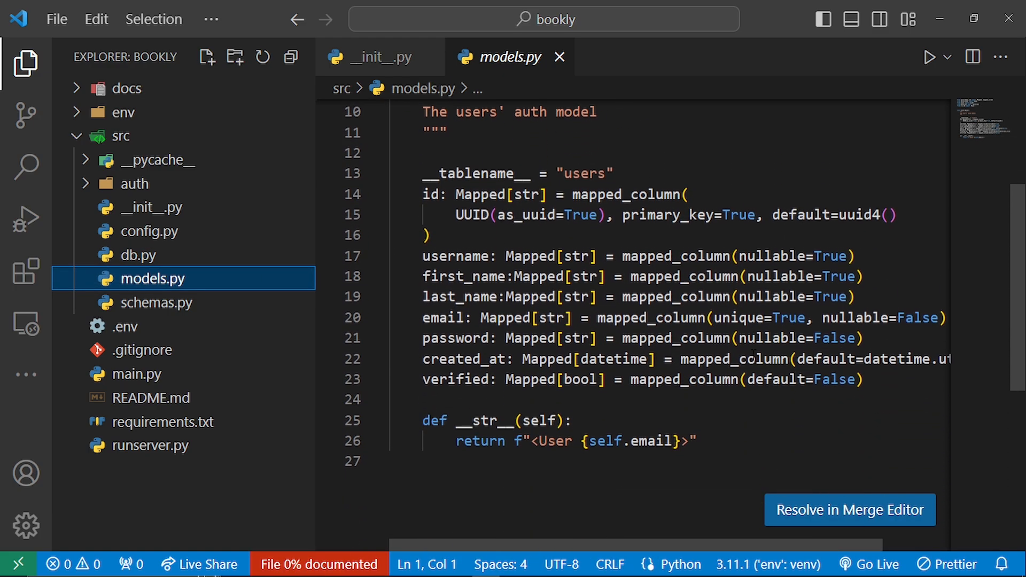
{"action": "scroll", "coordinate": [753, 355], "scroll_direction": "up", "scroll_amount": 2}
{"action": "scroll", "coordinate": [753, 355], "scroll_direction": "down", "scroll_amount": 3}
{"action": "scroll", "coordinate": [753, 355], "scroll_direction": "up", "scroll_amount": 3}
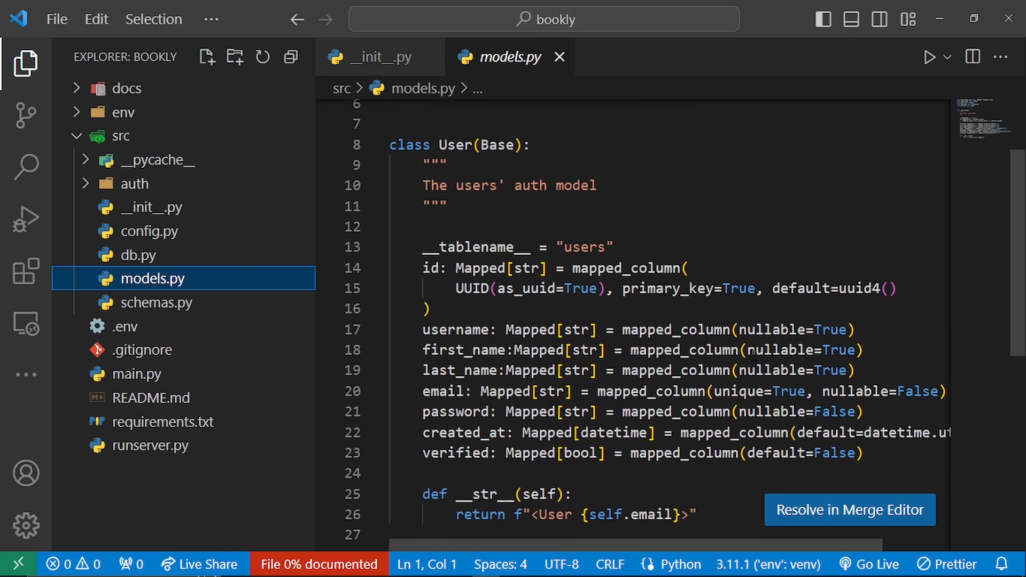
{"action": "left_click", "coordinate": [247, 235]}
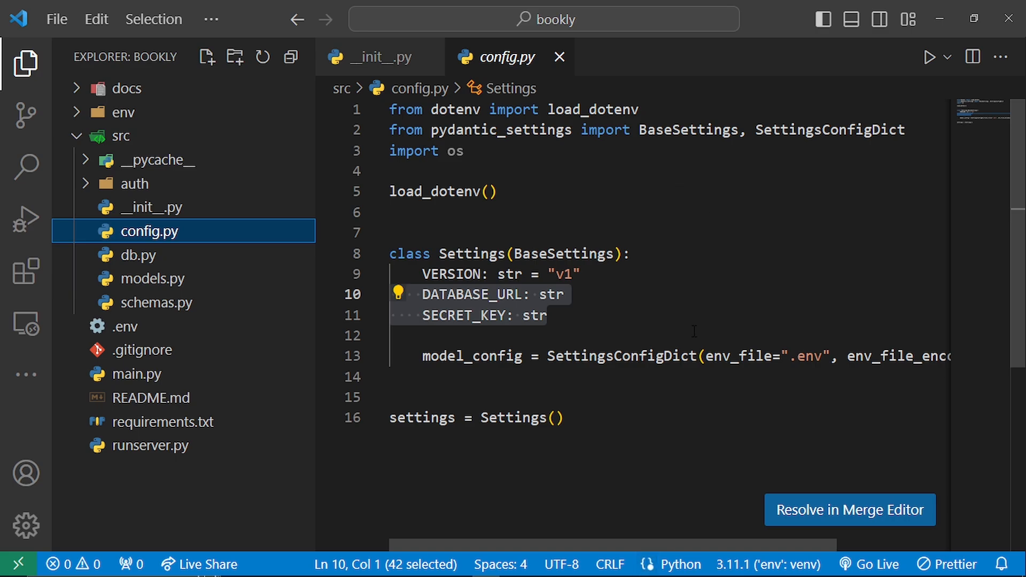
{"action": "left_click", "coordinate": [679, 299]}
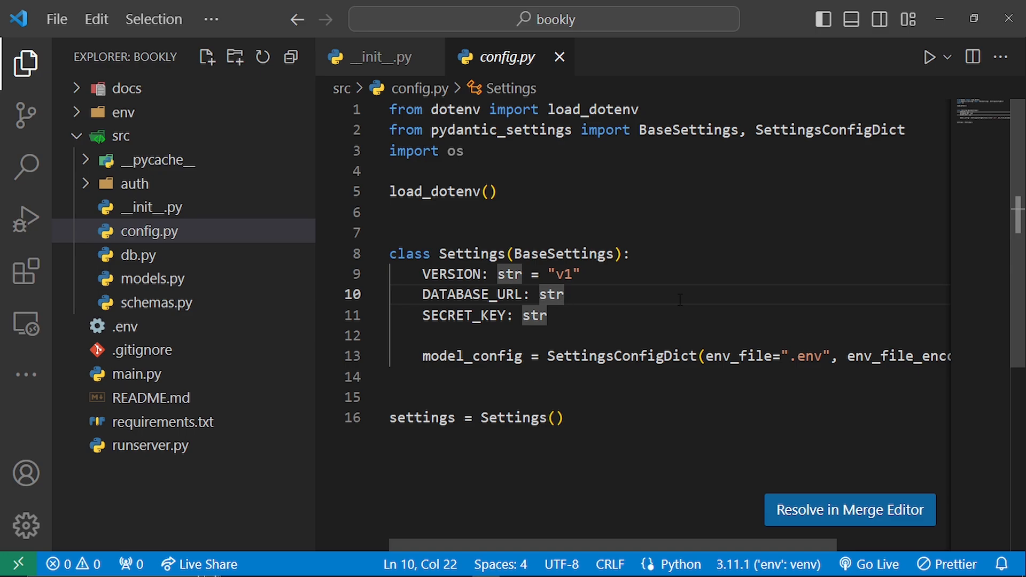
- Switch to Chrome and open render.com in a new tab
{"action": "key", "text": "alt+Tab"}
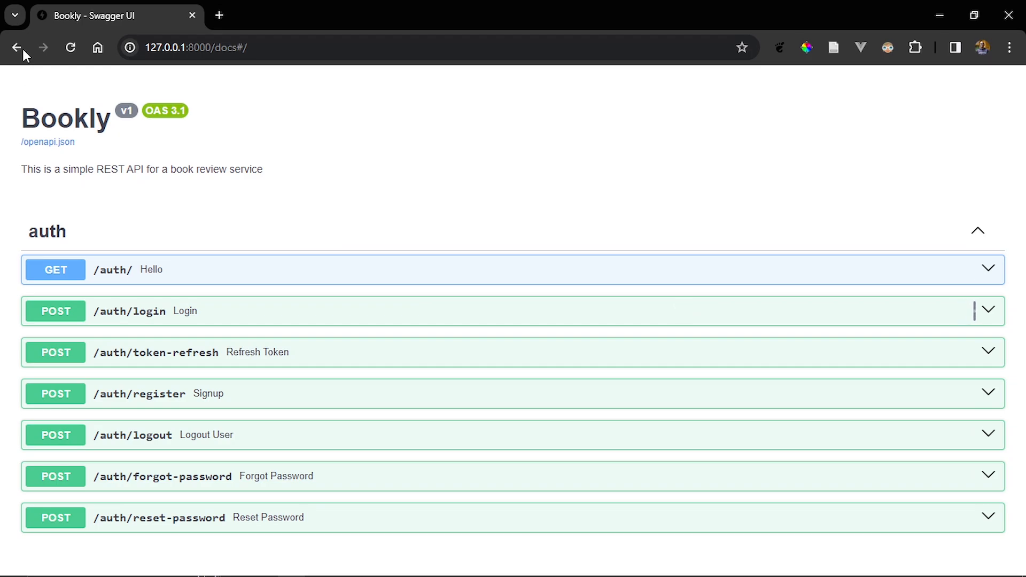
{"action": "left_click", "coordinate": [220, 15]}
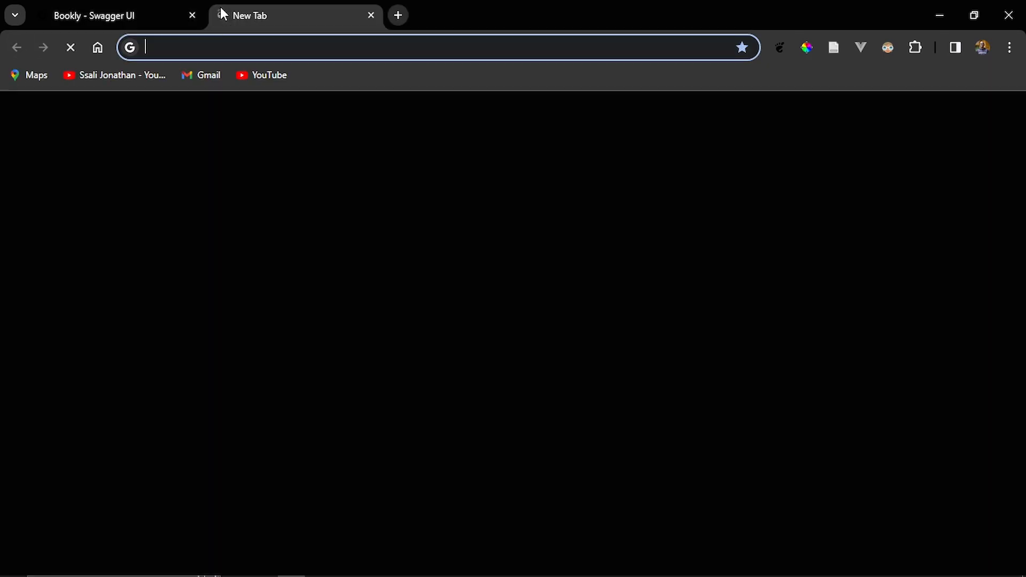
{"action": "type", "text": "ren"}
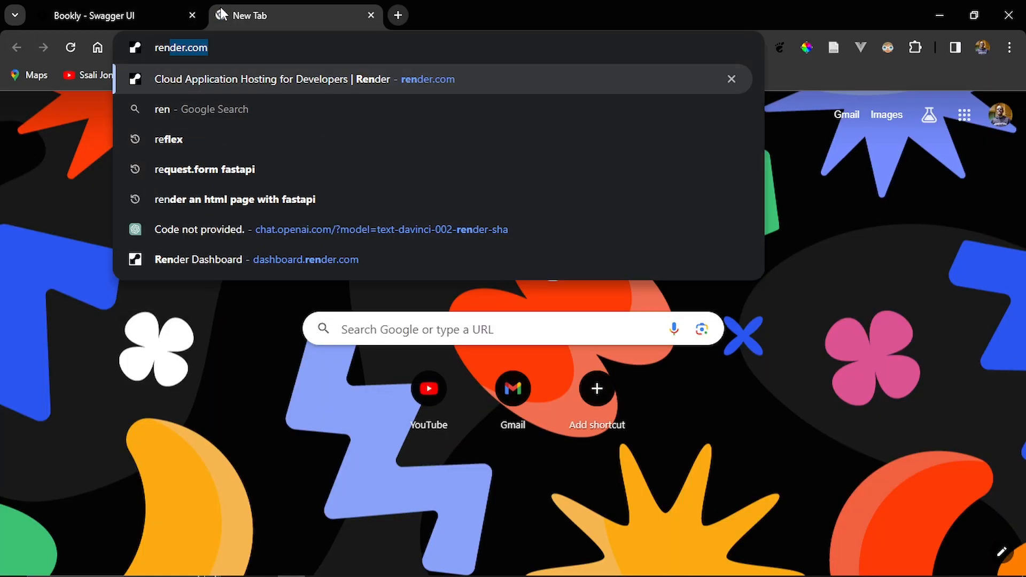
{"action": "key", "text": "Return"}
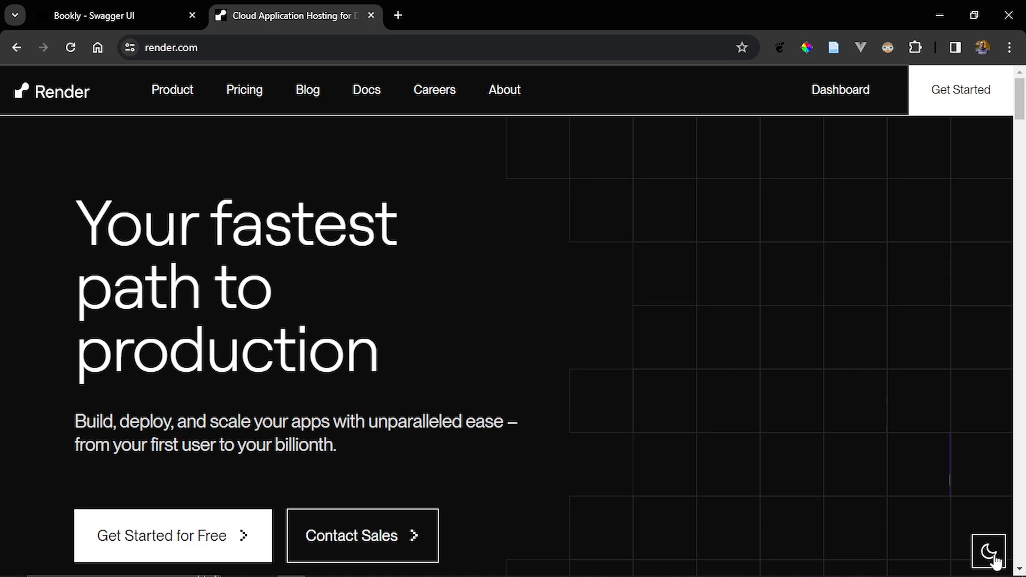
- Set the Render website to its light theme and open the account's dashboard
{"action": "left_click", "coordinate": [989, 552]}
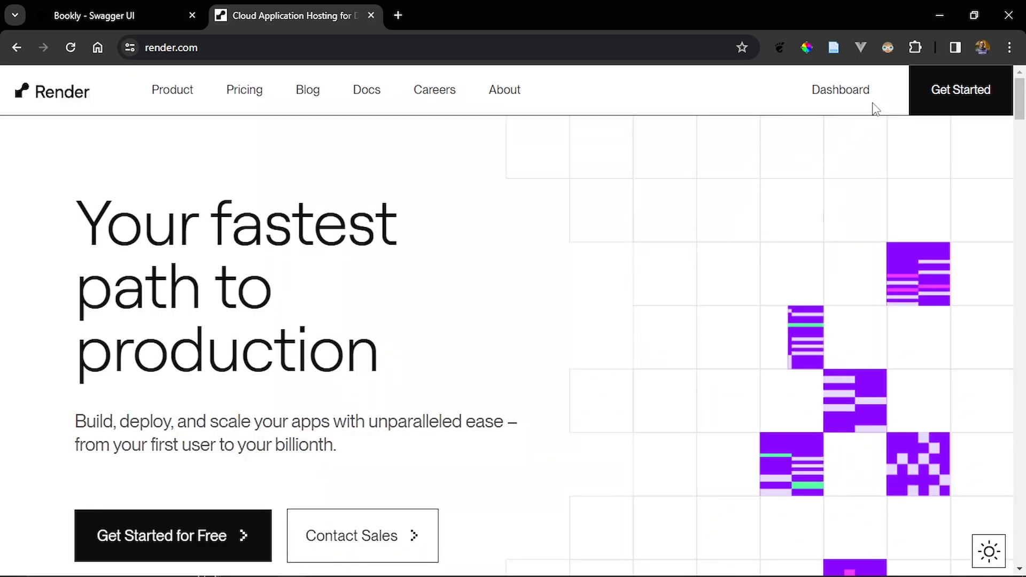
{"action": "left_click", "coordinate": [859, 99]}
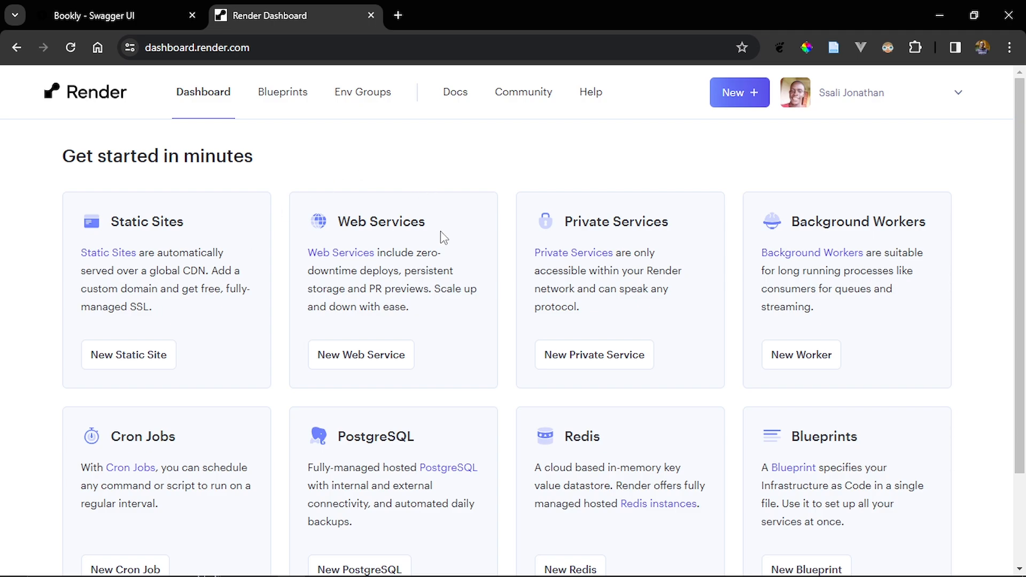
- Start a new PostgreSQL instance on Render, naming the instance booklydb and its database bookly
{"action": "scroll", "coordinate": [642, 239], "scroll_direction": "down", "scroll_amount": 2}
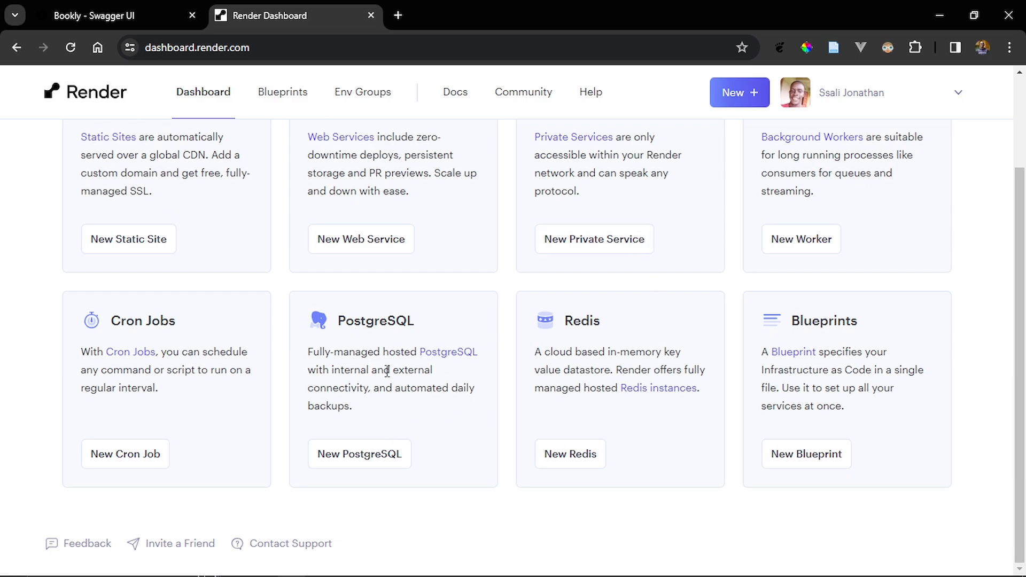
{"action": "left_click", "coordinate": [359, 454]}
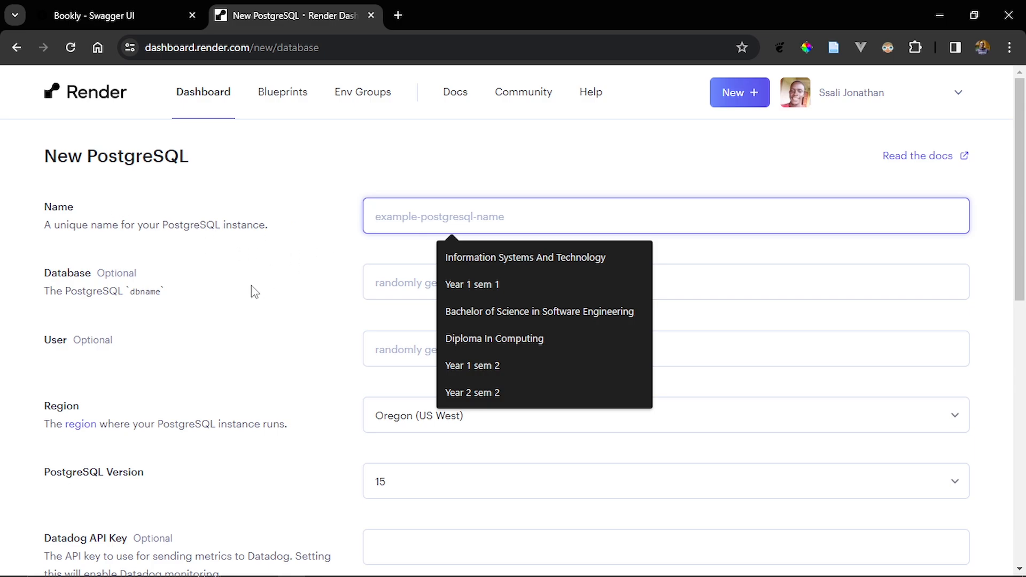
{"action": "type", "text": "bookly"}
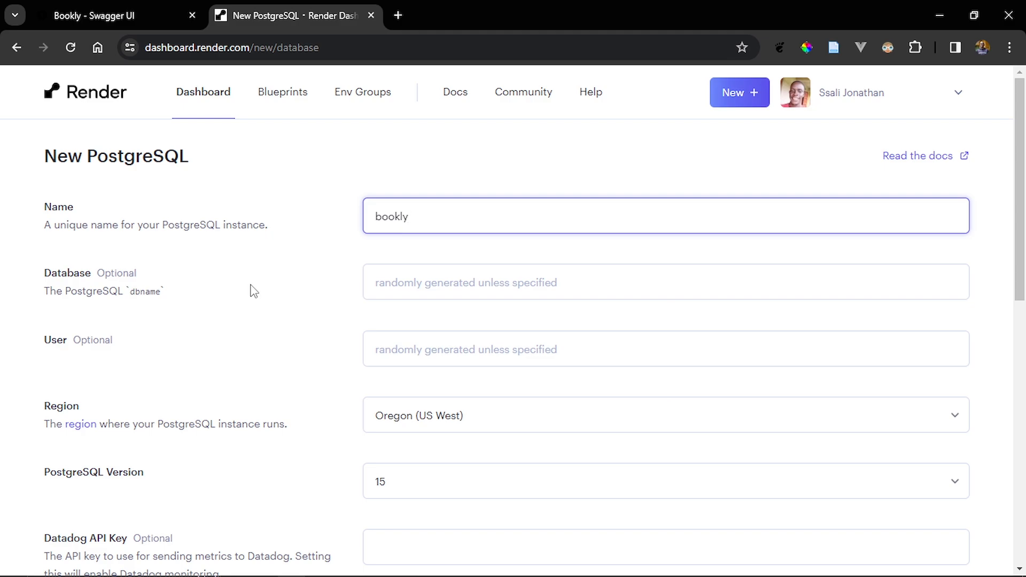
{"action": "type", "text": "dbb"}
{"action": "key", "text": "BackSpace"}
{"action": "left_click", "coordinate": [413, 290]}
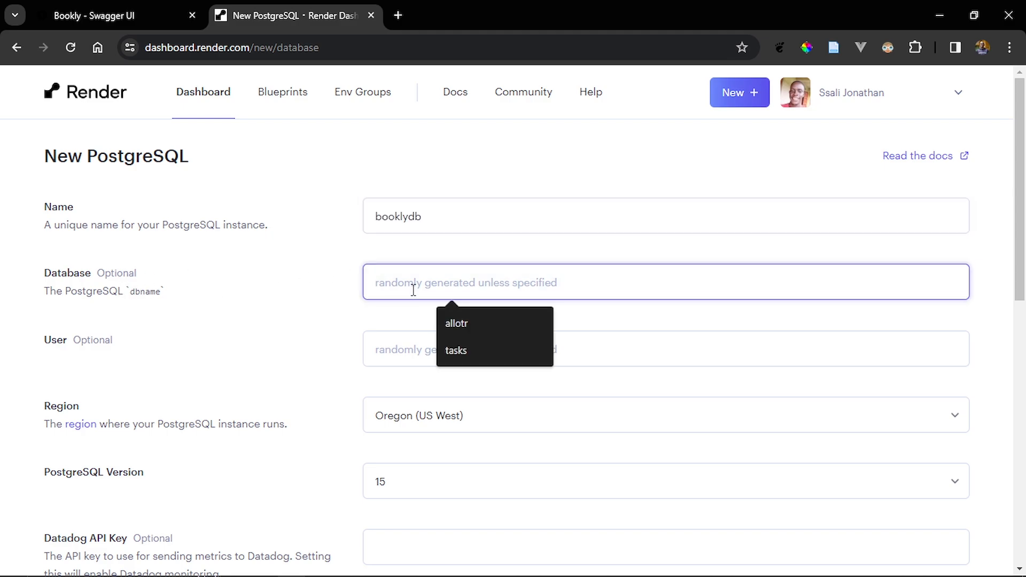
{"action": "type", "text": "bookly"}
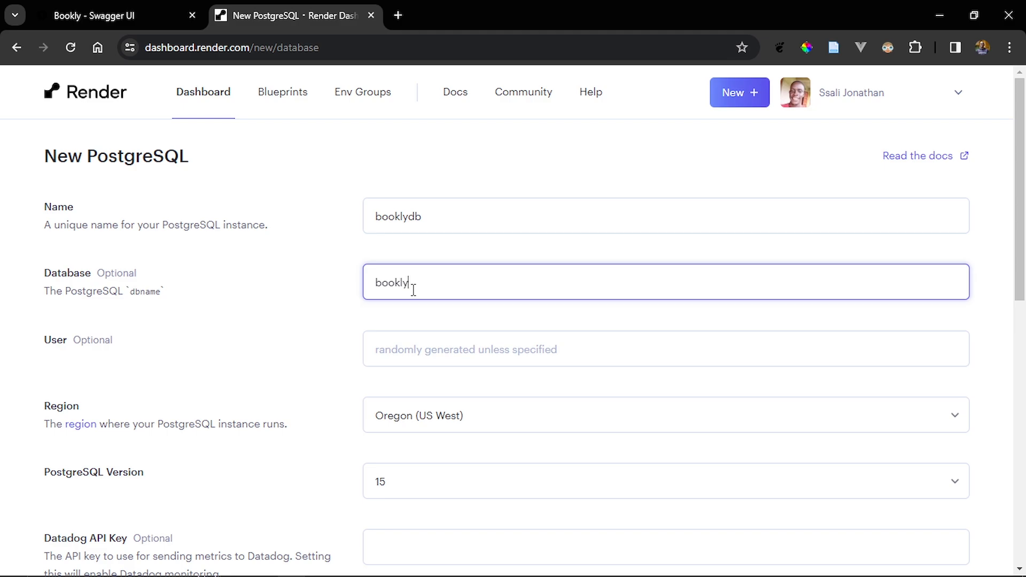
{"action": "scroll", "coordinate": [413, 290], "scroll_direction": "down", "scroll_amount": 3}
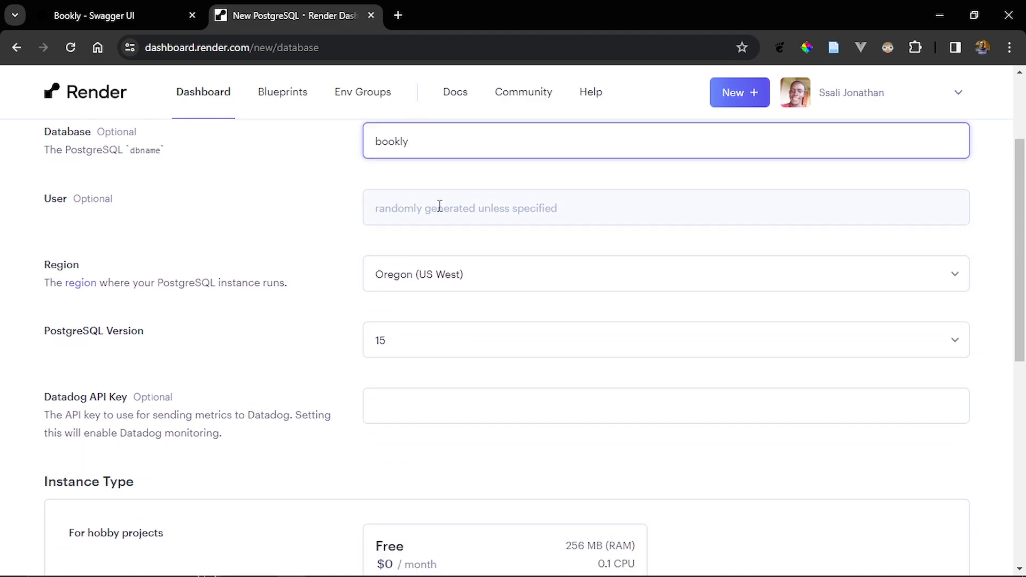
- Set the database user of the new PostgreSQL instance to booklyuser
{"action": "left_click", "coordinate": [439, 206]}
{"action": "type", "text": "bo"}
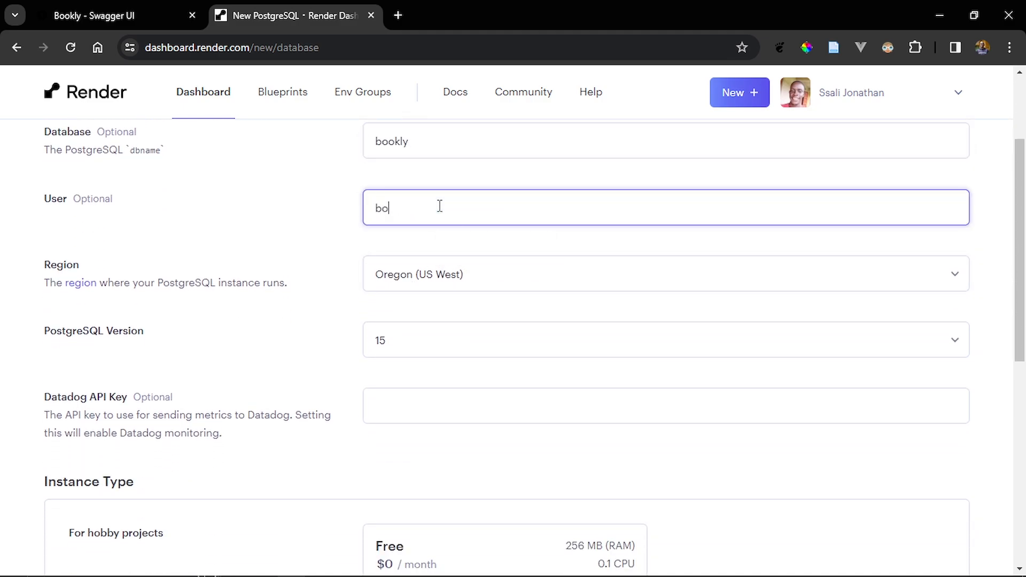
{"action": "type", "text": "oklyuser"}
{"action": "scroll", "coordinate": [439, 206], "scroll_direction": "down", "scroll_amount": 1}
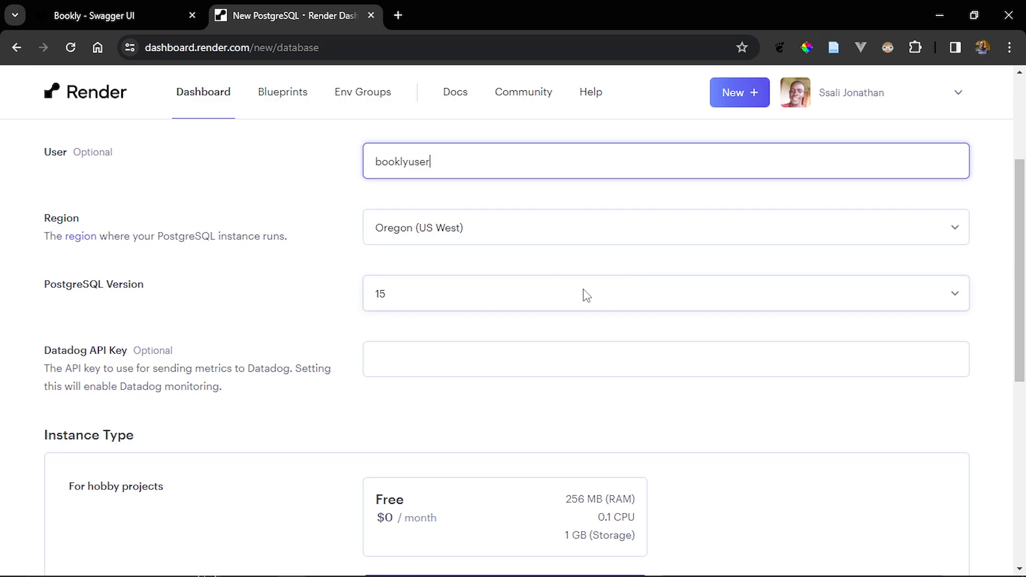
- Choose the Free instance type for the PostgreSQL instance and create the database
{"action": "scroll", "coordinate": [277, 332], "scroll_direction": "down", "scroll_amount": 3}
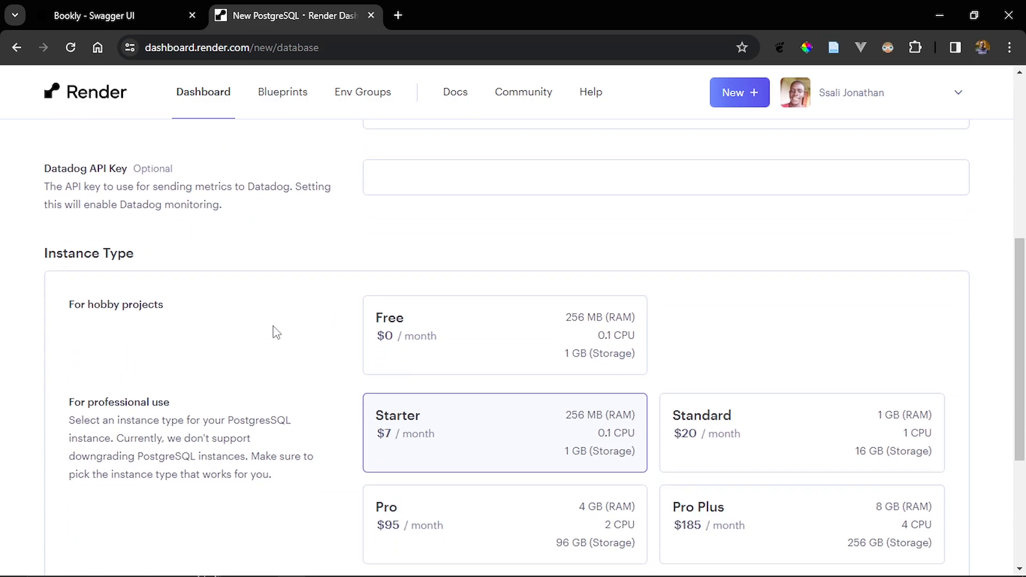
{"action": "scroll", "coordinate": [276, 333], "scroll_direction": "down", "scroll_amount": 1}
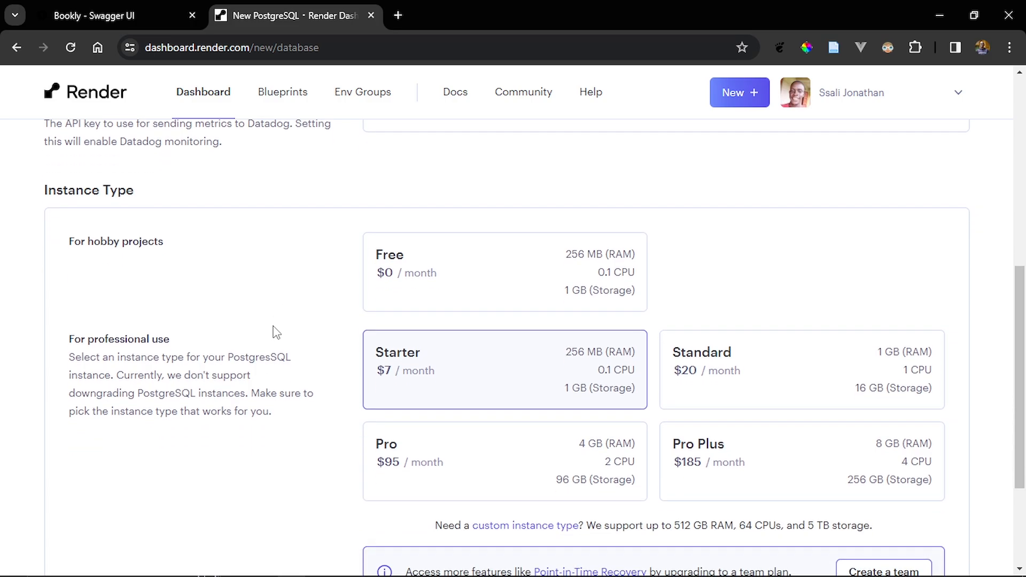
{"action": "scroll", "coordinate": [273, 331], "scroll_direction": "up", "scroll_amount": 3}
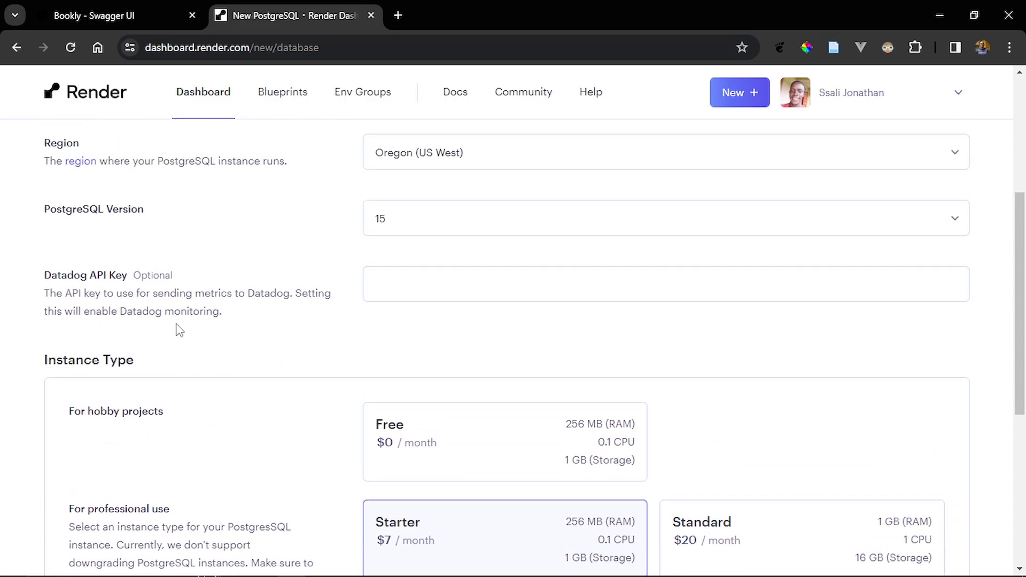
{"action": "scroll", "coordinate": [177, 328], "scroll_direction": "down", "scroll_amount": 3}
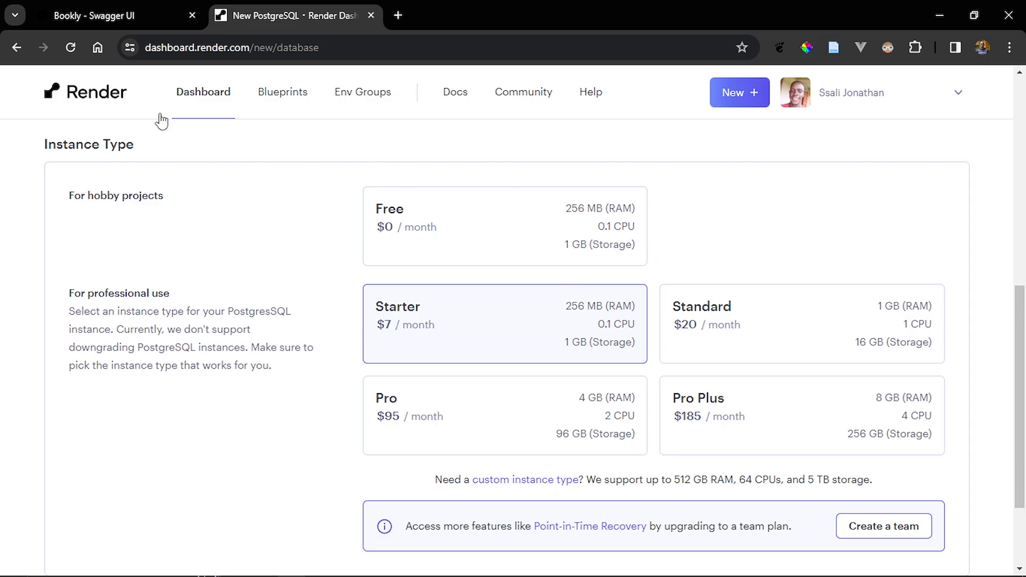
{"action": "left_click", "coordinate": [431, 263]}
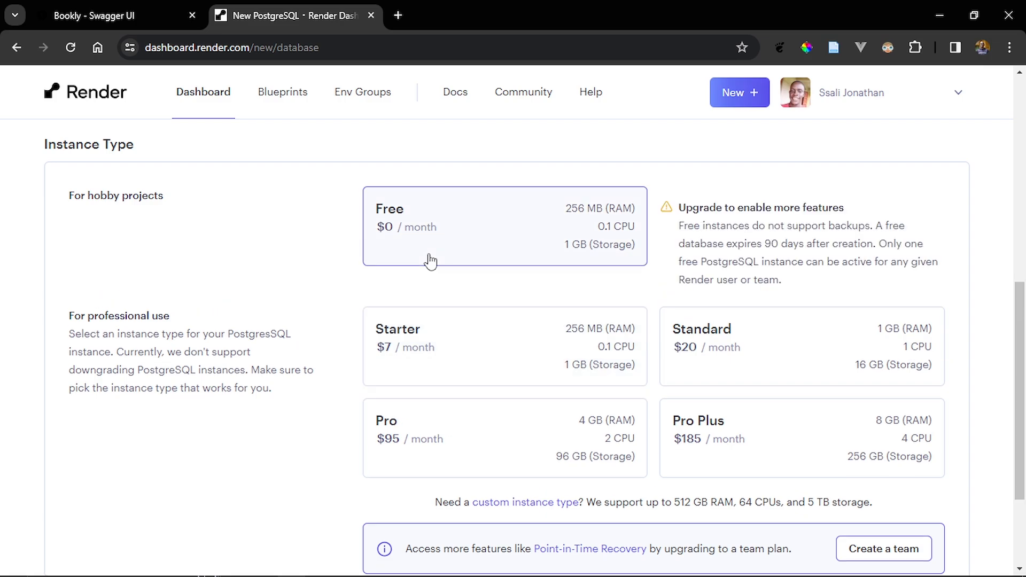
{"action": "scroll", "coordinate": [431, 262], "scroll_direction": "down", "scroll_amount": 3}
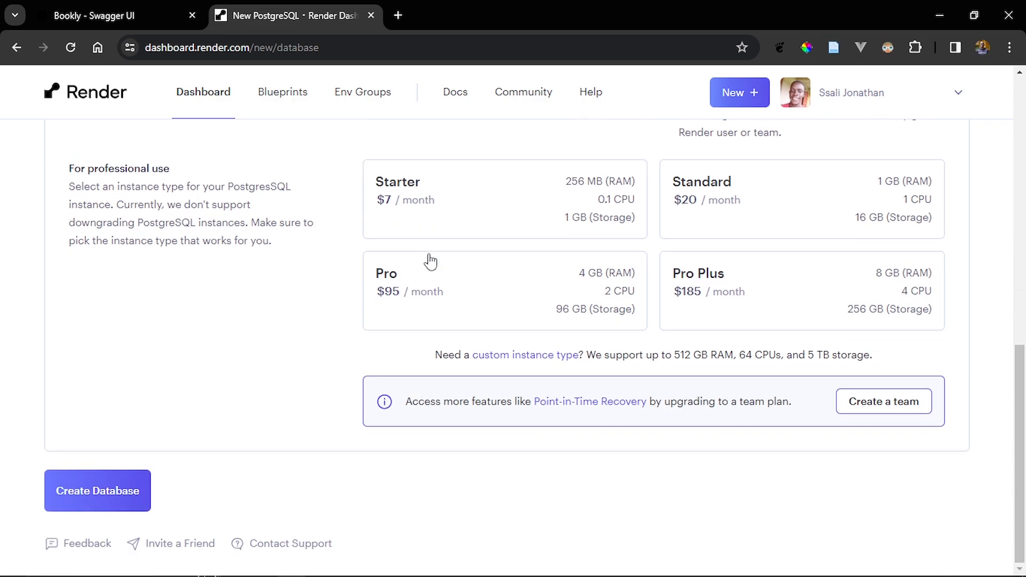
{"action": "left_click", "coordinate": [84, 501]}
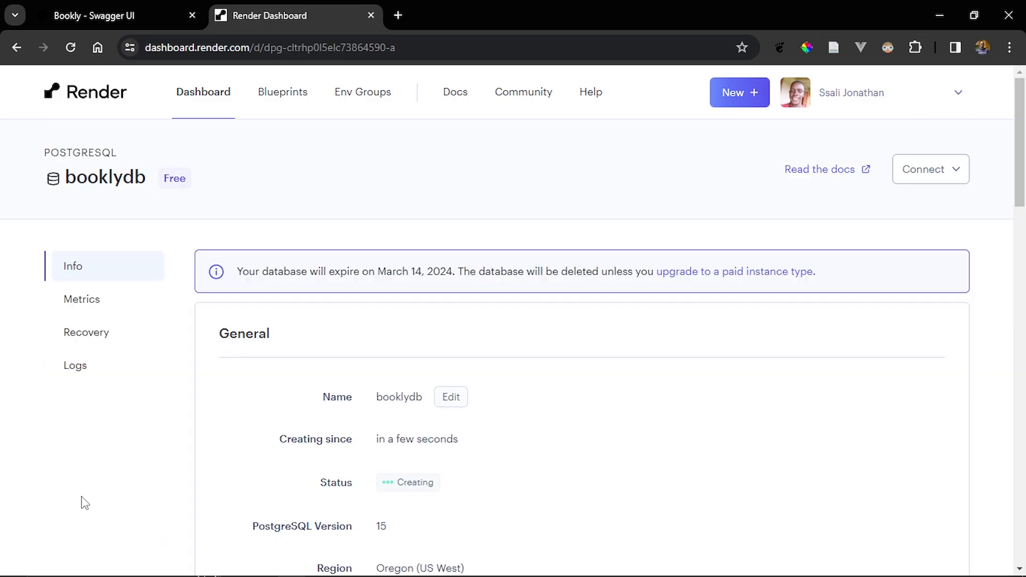
- Review the booklydb instance's general information, instance type and connection details
{"action": "scroll", "coordinate": [511, 405], "scroll_direction": "down", "scroll_amount": 4}
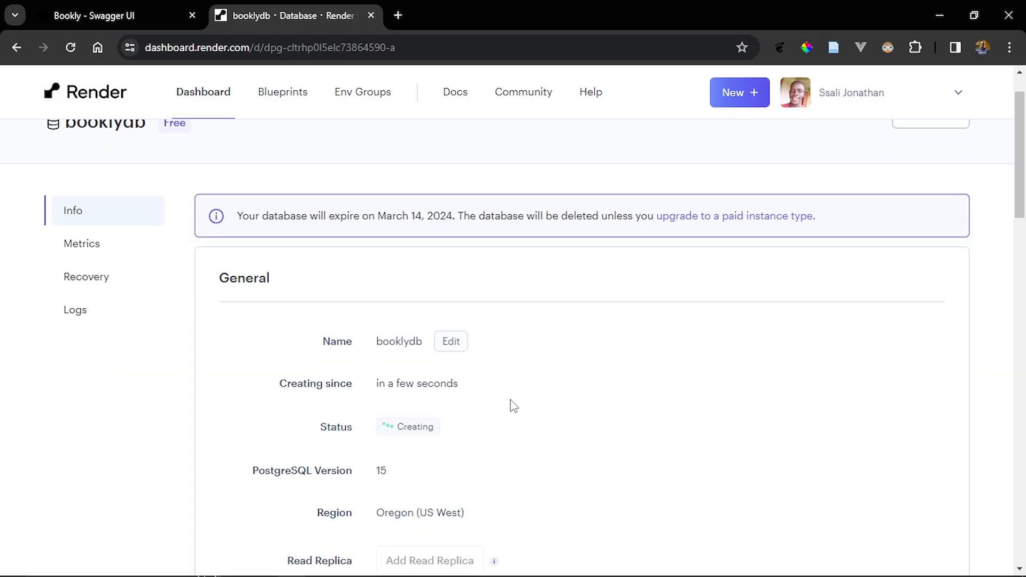
{"action": "scroll", "coordinate": [511, 405], "scroll_direction": "down", "scroll_amount": 3}
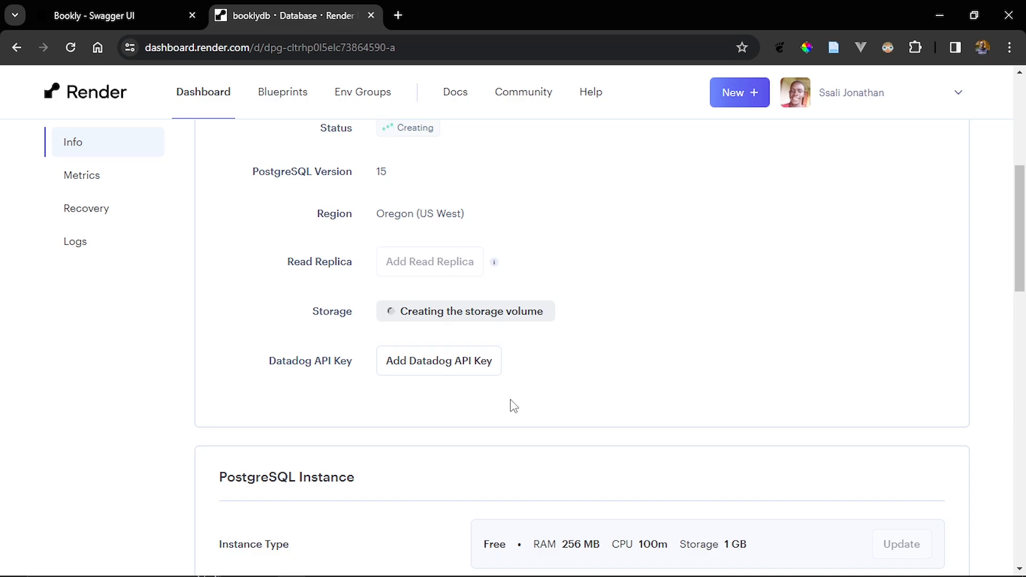
{"action": "scroll", "coordinate": [513, 406], "scroll_direction": "down", "scroll_amount": 10}
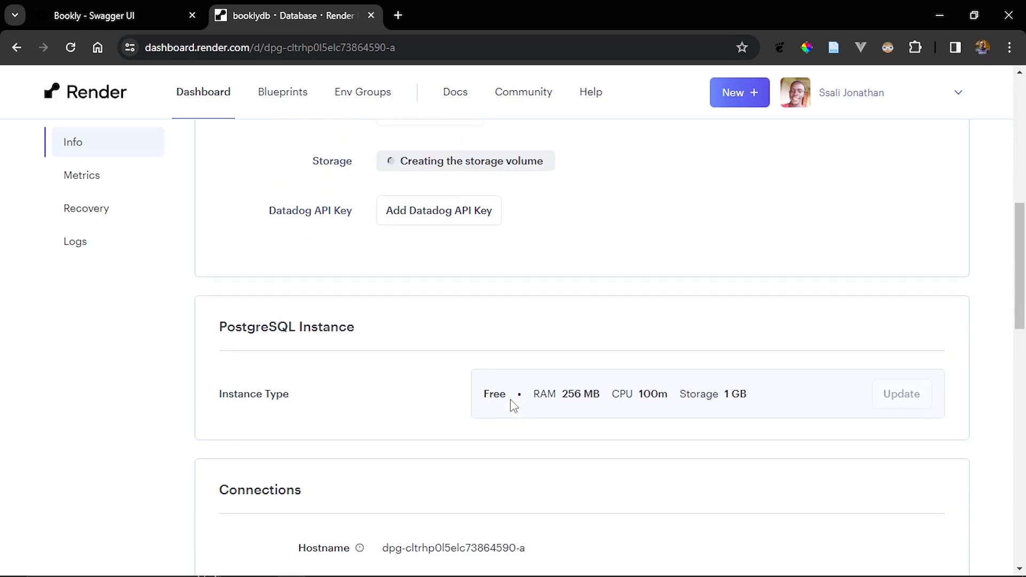
{"action": "scroll", "coordinate": [513, 406], "scroll_direction": "down", "scroll_amount": 2}
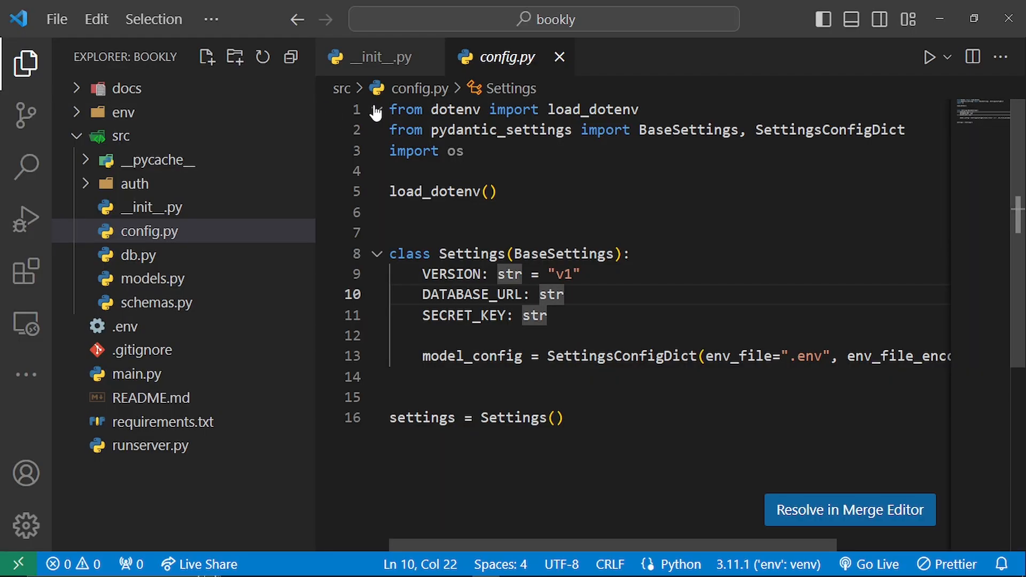
- Switch to VS Code and review the lifespan and create_app functions in __init__.py with the file explorer hidden
{"action": "left_click", "coordinate": [381, 64]}
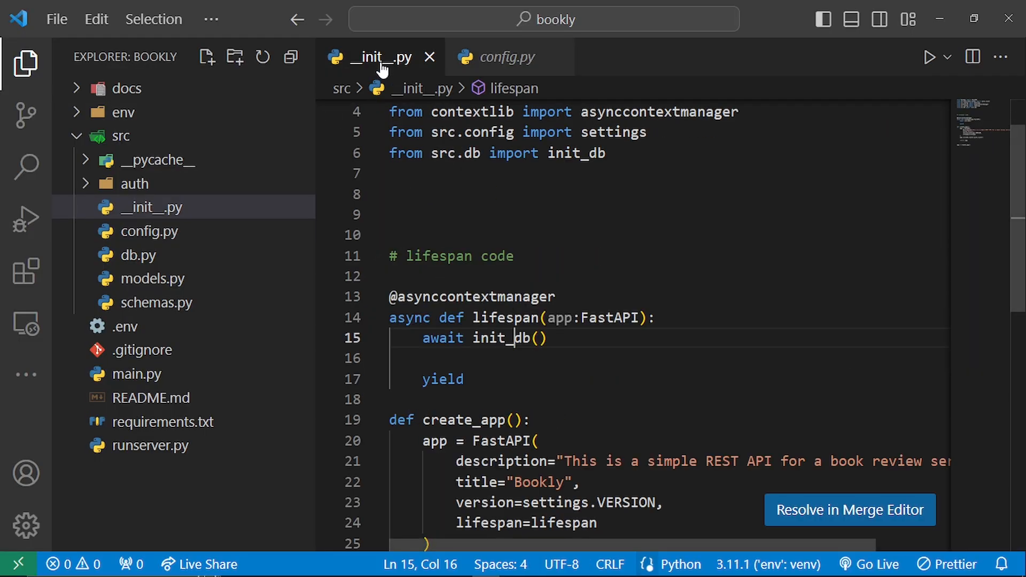
{"action": "scroll", "coordinate": [670, 364], "scroll_direction": "down", "scroll_amount": 2}
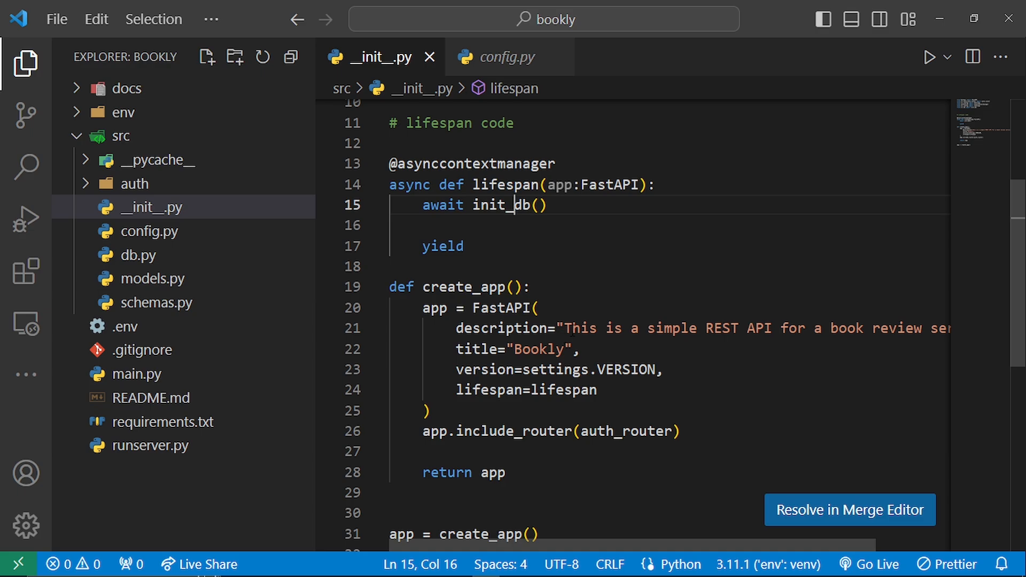
{"action": "key", "text": "ctrl+b"}
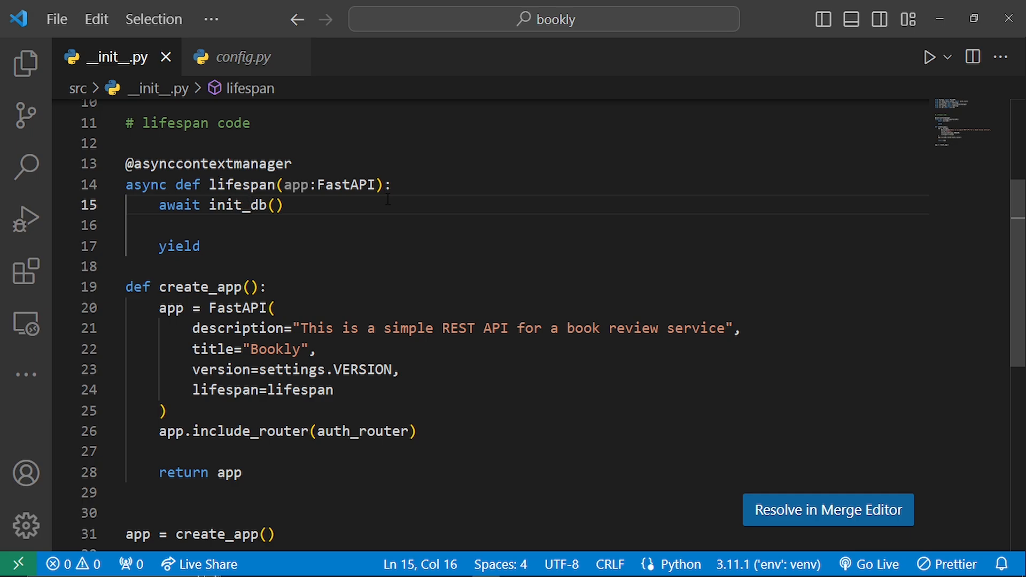
{"action": "scroll", "coordinate": [375, 202], "scroll_direction": "down", "scroll_amount": 2}
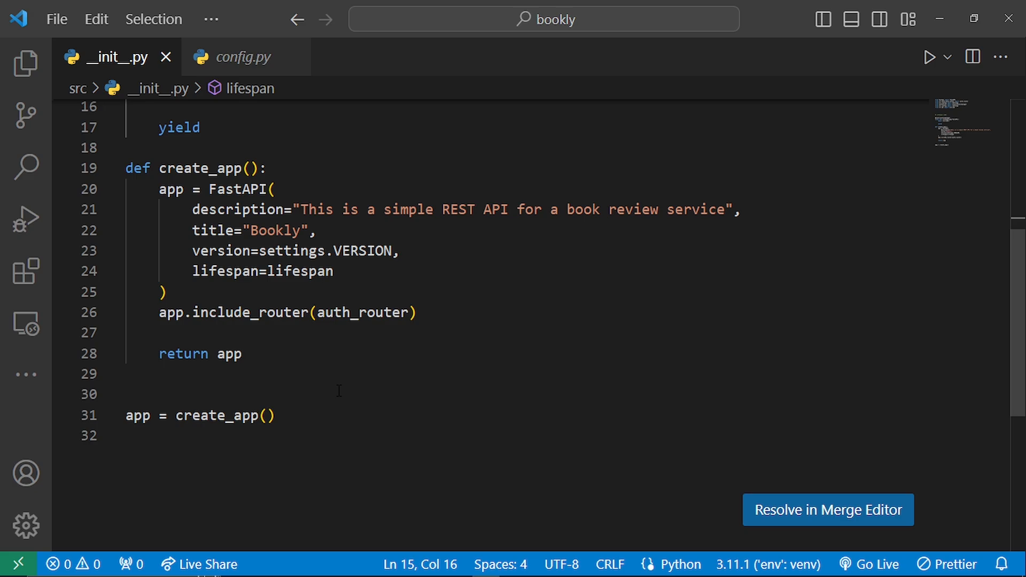
{"action": "scroll", "coordinate": [260, 287], "scroll_direction": "up", "scroll_amount": 3}
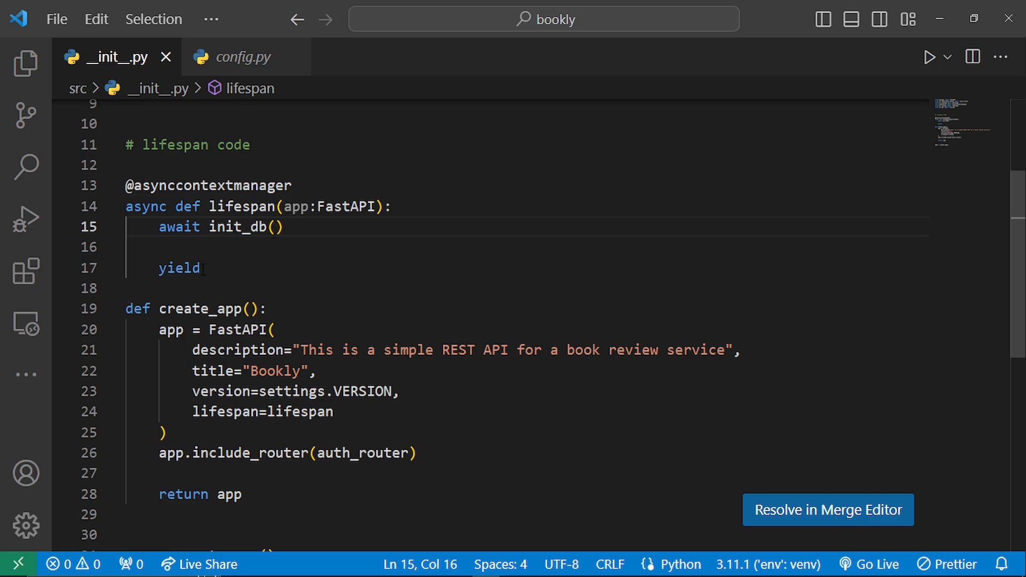
- Switch back to Chrome, check the booklydb instance's status and copy its External Database URL
{"action": "key", "text": "alt+Tab"}
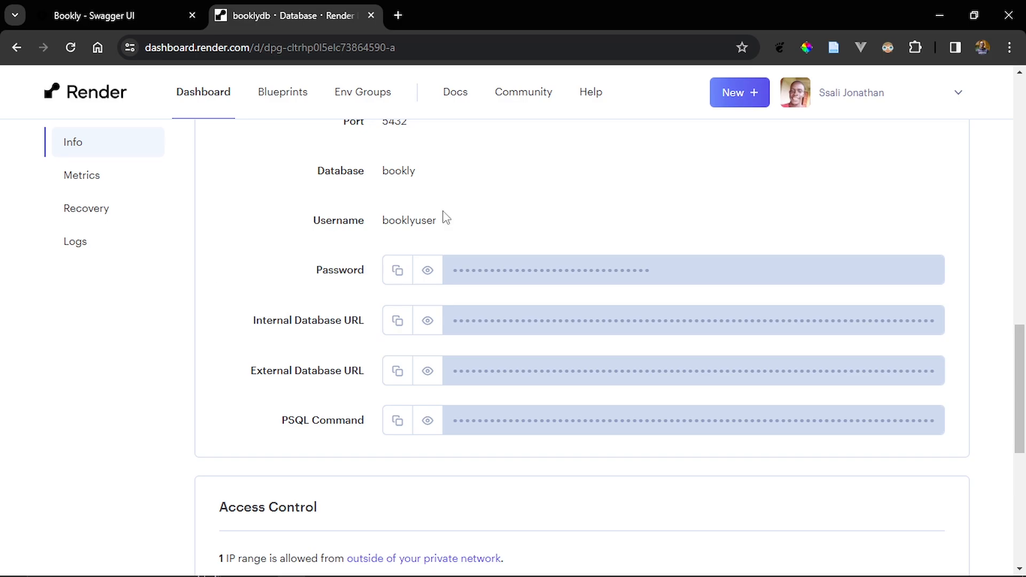
{"action": "scroll", "coordinate": [536, 206], "scroll_direction": "up", "scroll_amount": 15}
{"action": "scroll", "coordinate": [539, 221], "scroll_direction": "up", "scroll_amount": 5}
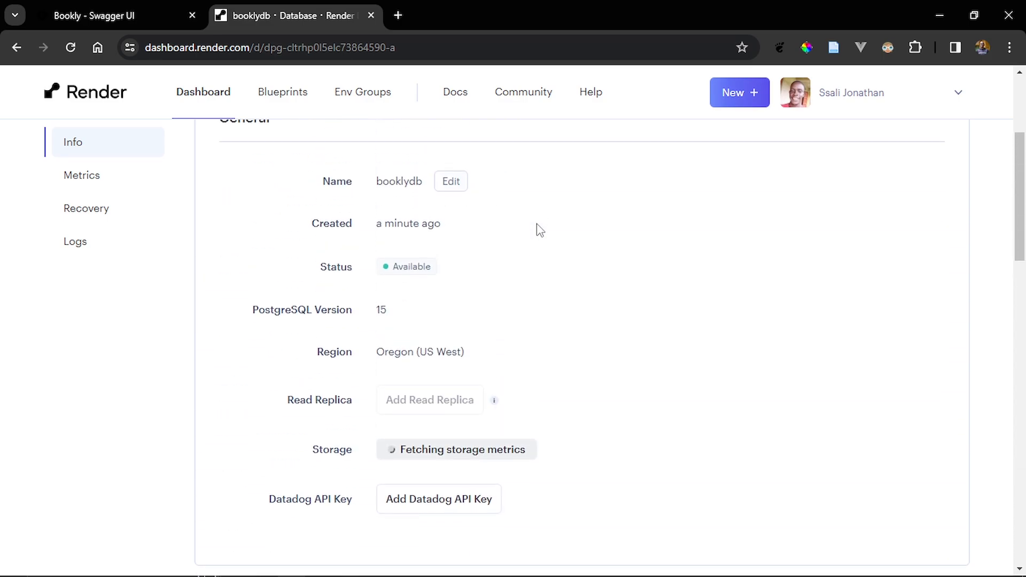
{"action": "scroll", "coordinate": [538, 225], "scroll_direction": "down", "scroll_amount": 12}
{"action": "scroll", "coordinate": [537, 223], "scroll_direction": "down", "scroll_amount": 3}
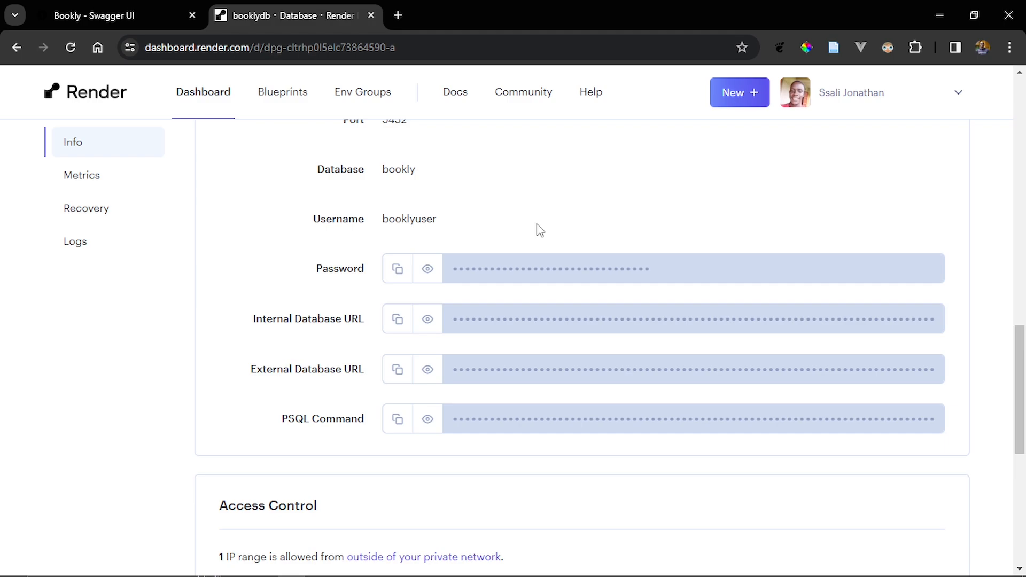
{"action": "left_click", "coordinate": [396, 372]}
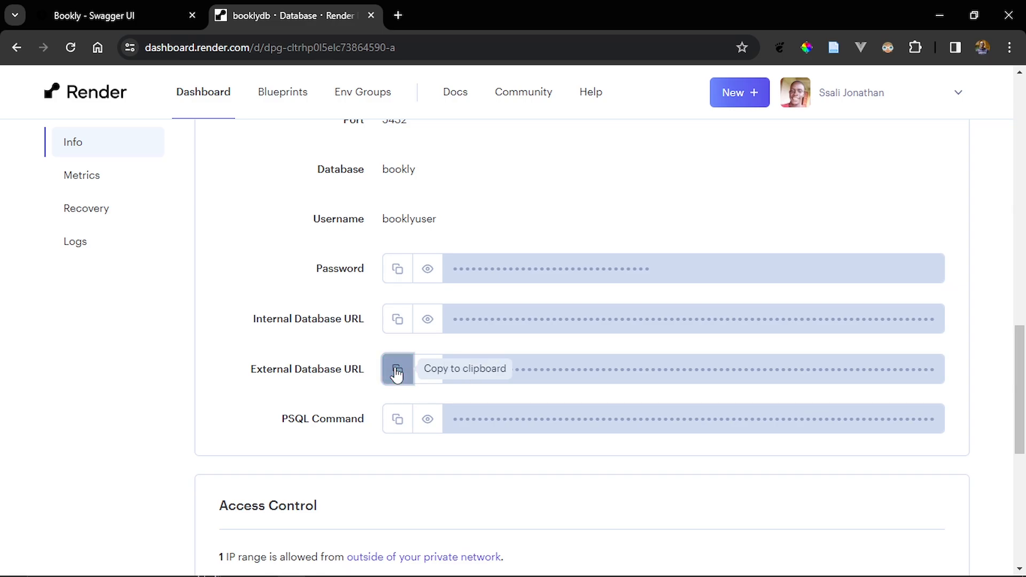
- Switch to VS Code and open the .env file from the file explorer
{"action": "key", "text": "alt+Tab"}
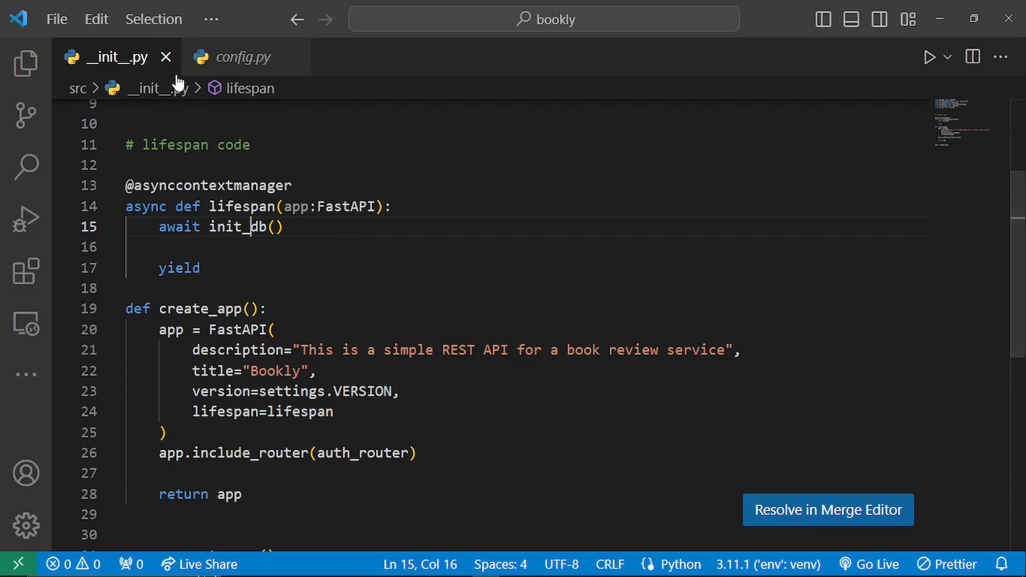
{"action": "left_click", "coordinate": [23, 64]}
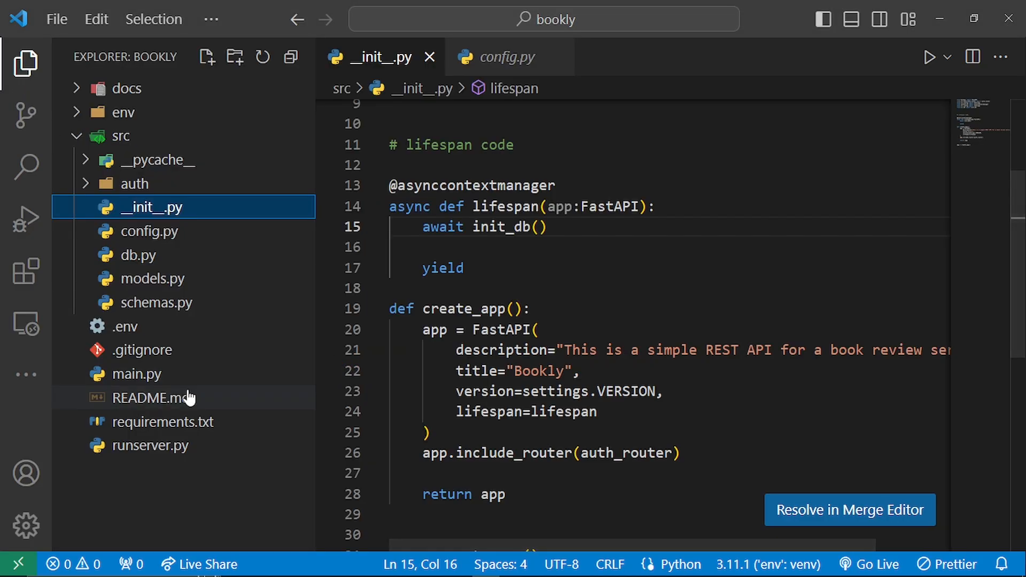
{"action": "left_click", "coordinate": [191, 336]}
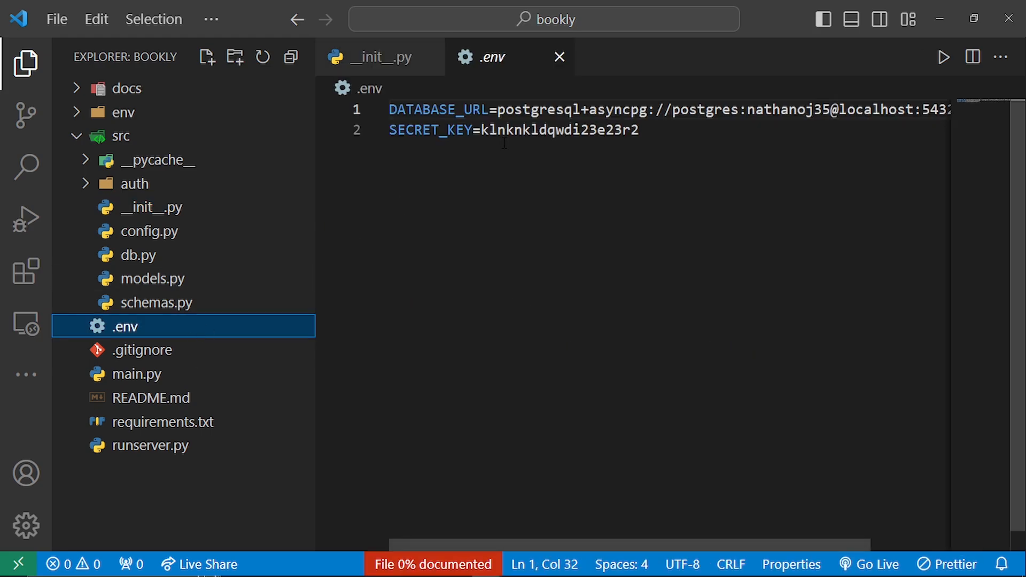
{"action": "left_click", "coordinate": [497, 109]}
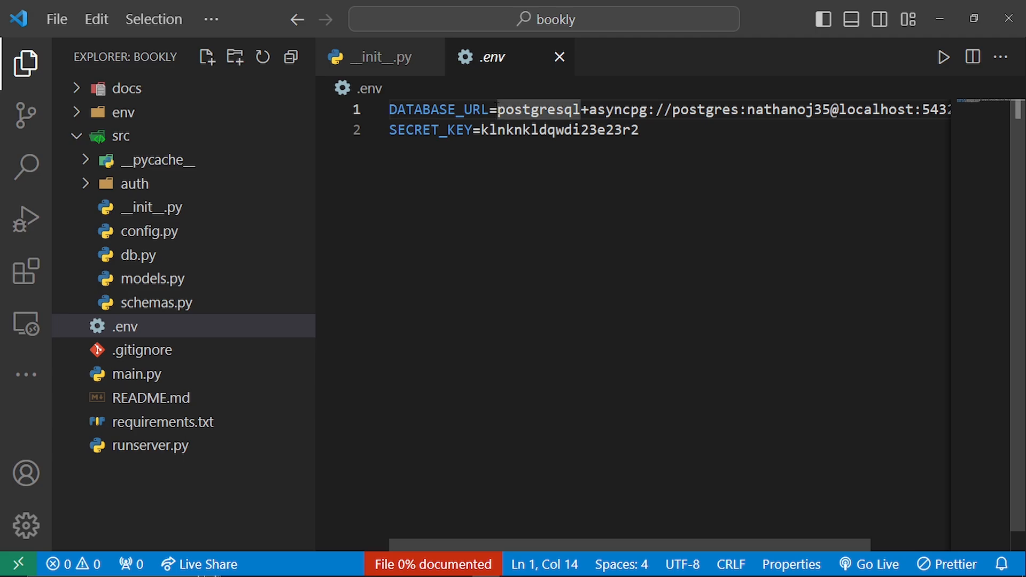
{"action": "key", "text": "shift+Right"}
{"action": "key", "text": "shift+Right"}
{"action": "key", "text": "shift+Right"}
{"action": "key", "text": "shift+Right"}
{"action": "key", "text": "shift+Right"}
{"action": "key", "text": "shift+Right"}
{"action": "key", "text": "shift+Right"}
{"action": "key", "text": "shift+Right"}
{"action": "key", "text": "shift+Right"}
{"action": "key", "text": "shift+Right"}
{"action": "key", "text": "shift+Right"}
{"action": "key", "text": "shift+Right"}
{"action": "key", "text": "shift+Right"}
{"action": "key", "text": "shift+Right"}
{"action": "key", "text": "shift+Right"}
{"action": "key", "text": "shift+Right"}
{"action": "key", "text": "shift+Right"}
{"action": "key", "text": "shift+Right"}
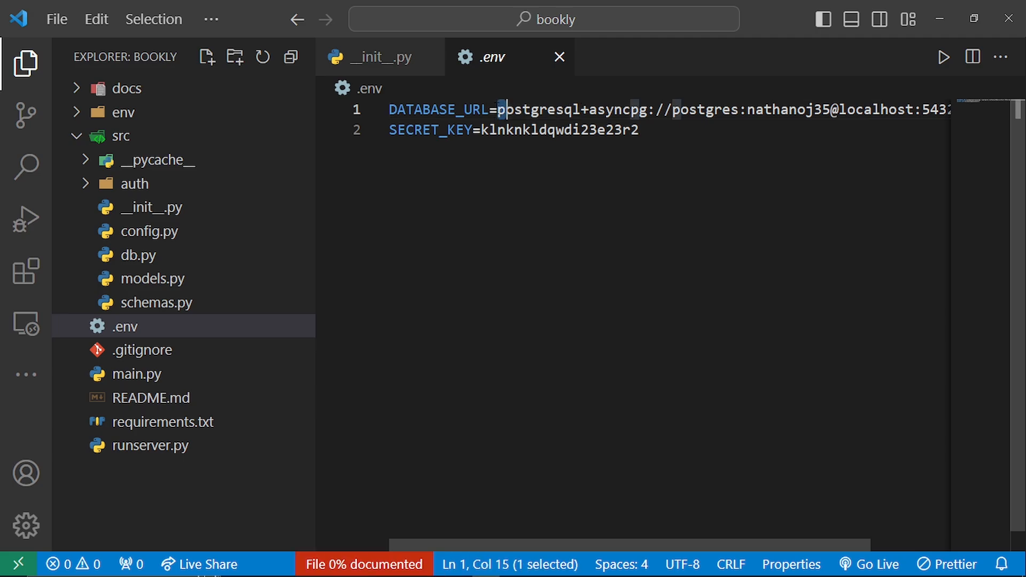
{"action": "key", "text": "shift+Right"}
{"action": "key", "text": "shift+Right"}
{"action": "key", "text": "shift+Right"}
{"action": "key", "text": "shift+Right"}
{"action": "key", "text": "shift+Right"}
{"action": "key", "text": "shift+Right"}
{"action": "key", "text": "shift+Right"}
{"action": "key", "text": "shift+Right"}
{"action": "key", "text": "shift+Right"}
{"action": "key", "text": "shift+Right"}
{"action": "key", "text": "shift+Right"}
{"action": "key", "text": "shift+Right"}
{"action": "key", "text": "shift+Right"}
{"action": "key", "text": "shift+Right"}
{"action": "key", "text": "shift+Right"}
{"action": "key", "text": "shift+Right"}
{"action": "key", "text": "shift+Right"}
{"action": "key", "text": "shift+Right"}
{"action": "key", "text": "shift+Right"}
{"action": "key", "text": "shift+Right"}
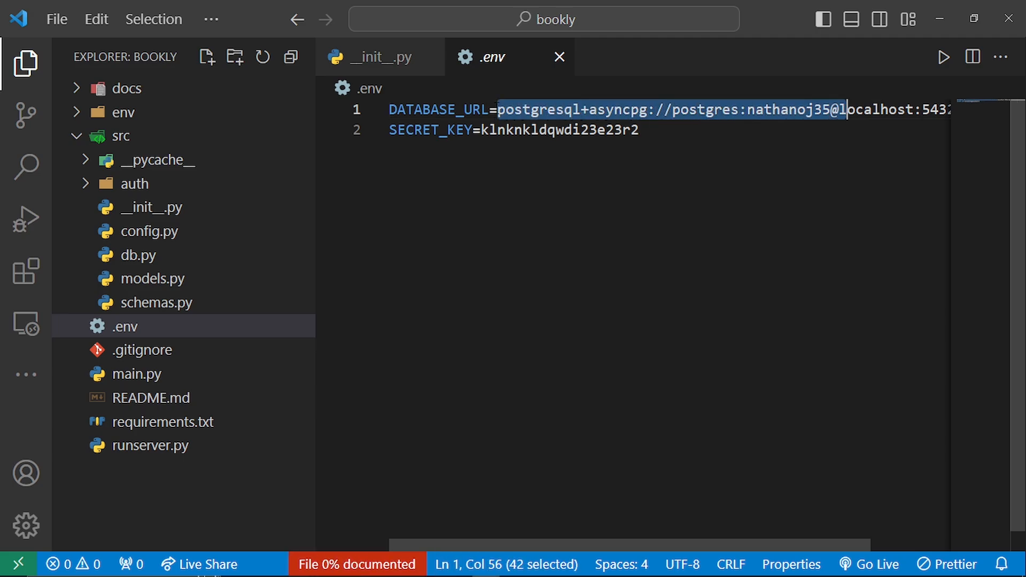
{"action": "key", "text": "shift+Right"}
{"action": "key", "text": "shift+Right"}
{"action": "key", "text": "shift+Right"}
{"action": "key", "text": "shift+Right"}
{"action": "key", "text": "shift+Right"}
{"action": "key", "text": "shift+Right"}
{"action": "key", "text": "shift+Right"}
{"action": "key", "text": "shift+Right"}
{"action": "key", "text": "shift+Right"}
{"action": "key", "text": "shift+Right"}
{"action": "key", "text": "shift+Right"}
{"action": "key", "text": "shift+Right"}
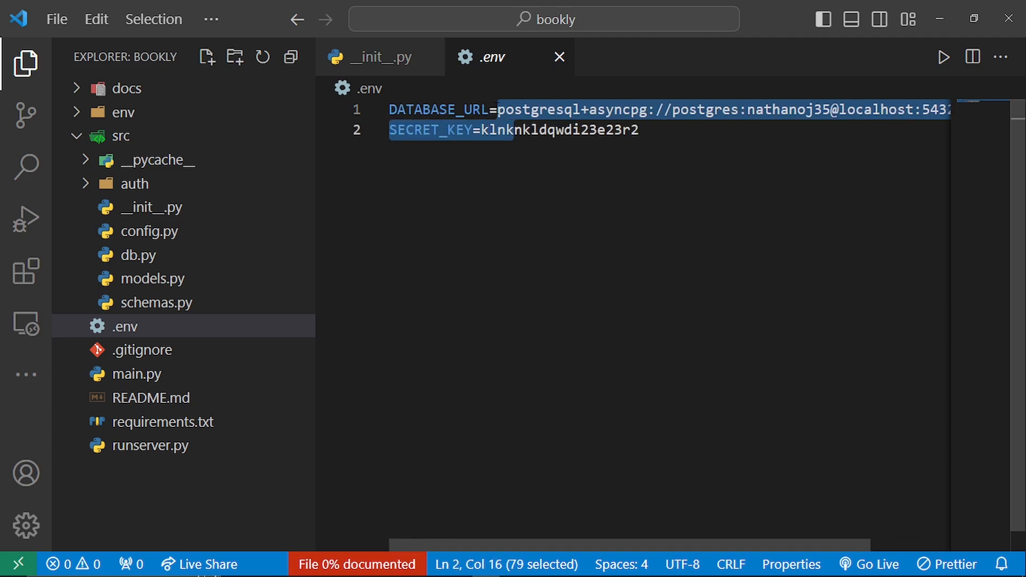
{"action": "left_click", "coordinate": [610, 177]}
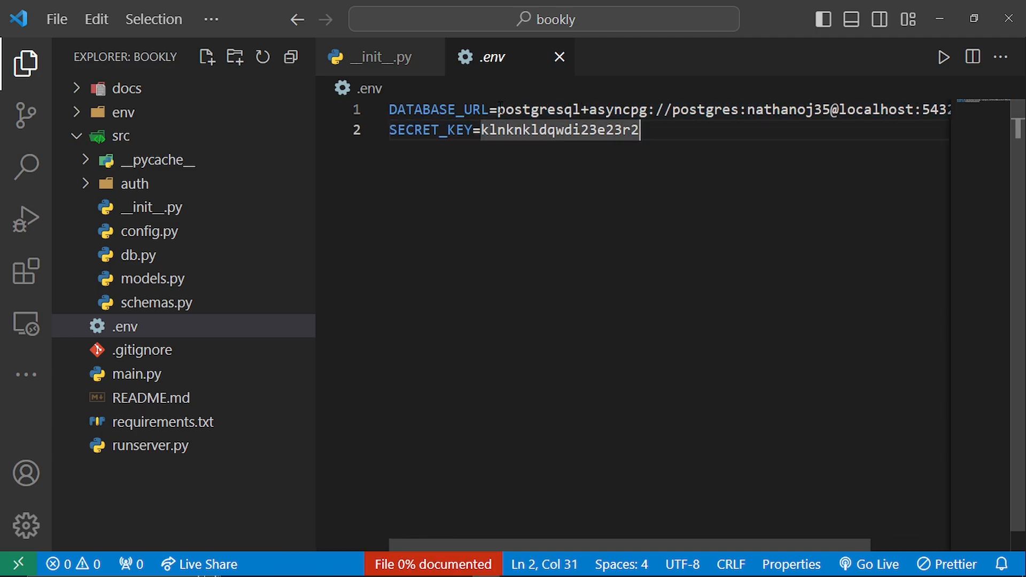
- Replace the DATABASE_URL value in .env with the copied External Database URL, including its password
{"action": "left_click", "coordinate": [498, 109]}
{"action": "left_click_drag", "start_coordinate": [499, 109], "coordinate": [973, 106]}
{"action": "key", "text": "BackSpace"}
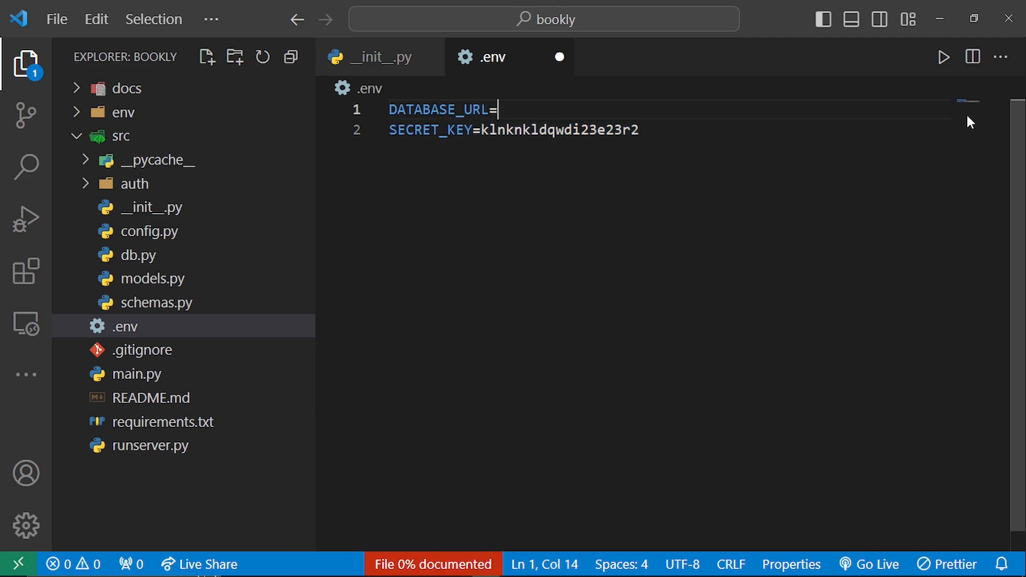
{"action": "key", "text": "ctrl+v"}
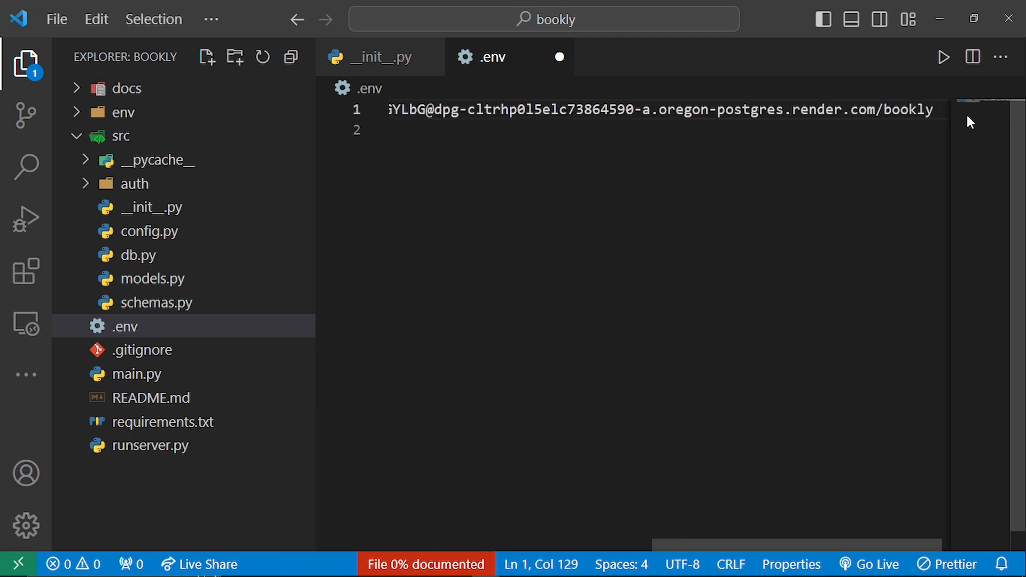
{"action": "scroll", "coordinate": [792, 136], "scroll_direction": "left", "scroll_amount": 5}
{"action": "scroll", "coordinate": [792, 136], "scroll_direction": "left", "scroll_amount": 5}
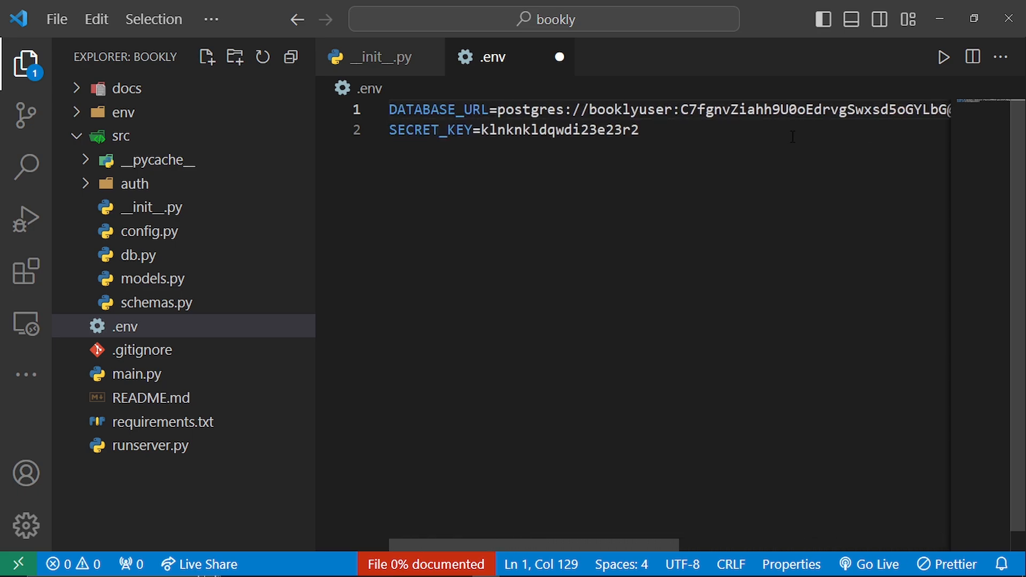
{"action": "left_click", "coordinate": [773, 133]}
{"action": "key", "text": "BackSpace"}
{"action": "key", "text": "BackSpace"}
{"action": "key", "text": "BackSpace"}
{"action": "key", "text": "BackSpace"}
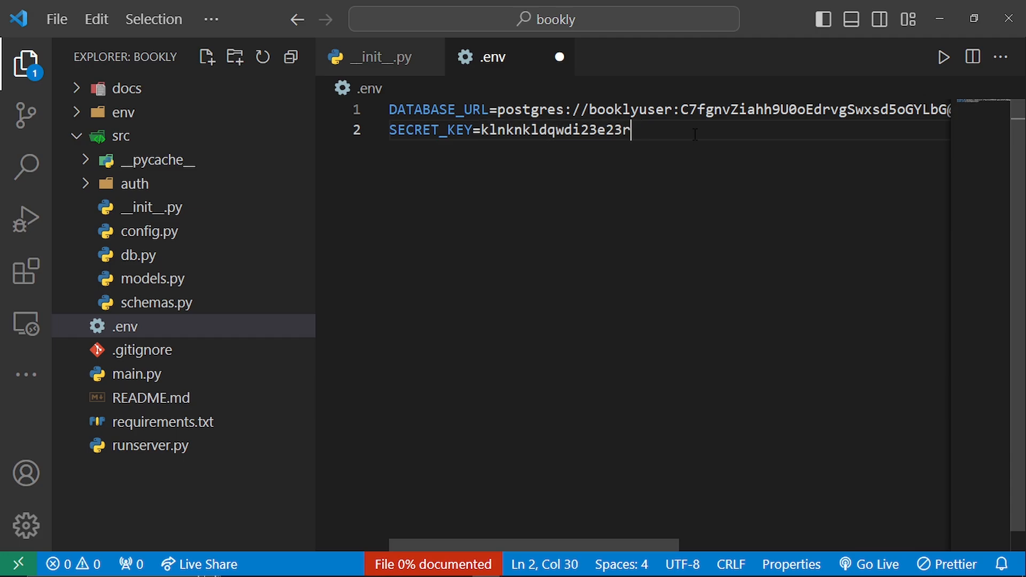
{"action": "key", "text": "ctrl+z"}
- Add the +asyncpg driver suffix after postgres in the DATABASE_URL scheme and save the .env file
{"action": "left_click", "coordinate": [565, 110]}
{"action": "type", "text": "+q"}
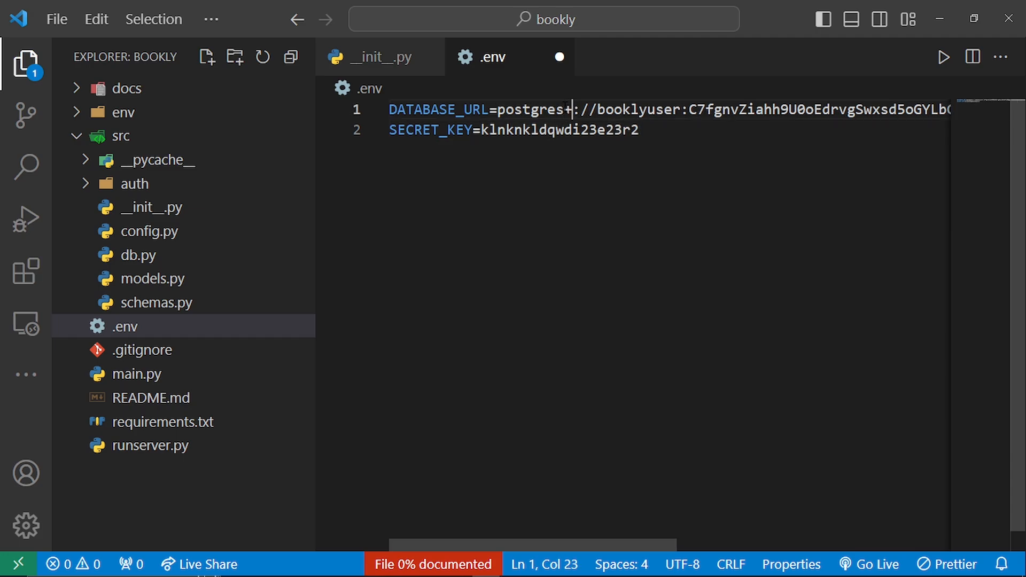
{"action": "key", "text": "BackSpace"}
{"action": "type", "text": "async"}
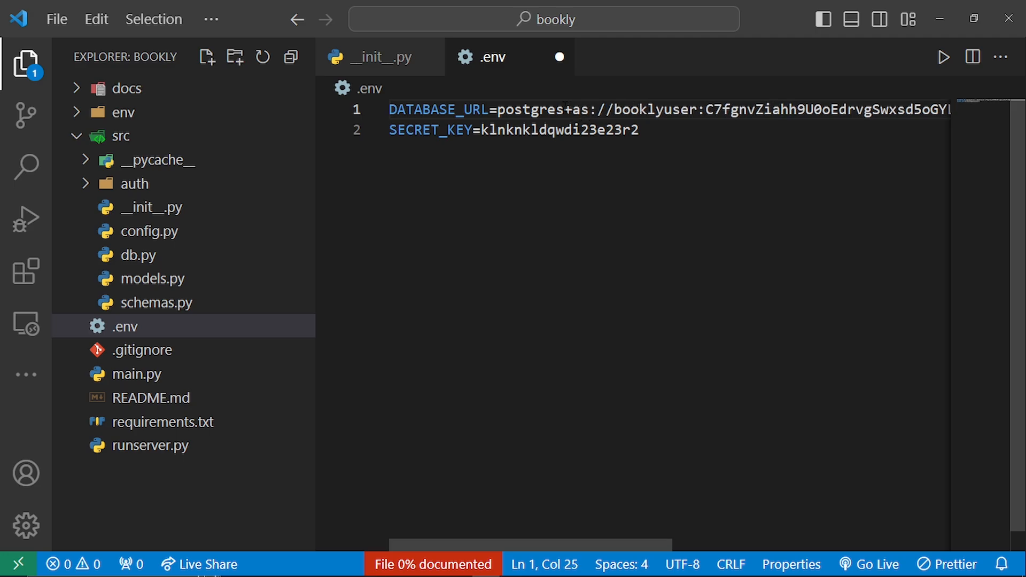
{"action": "type", "text": "pg"}
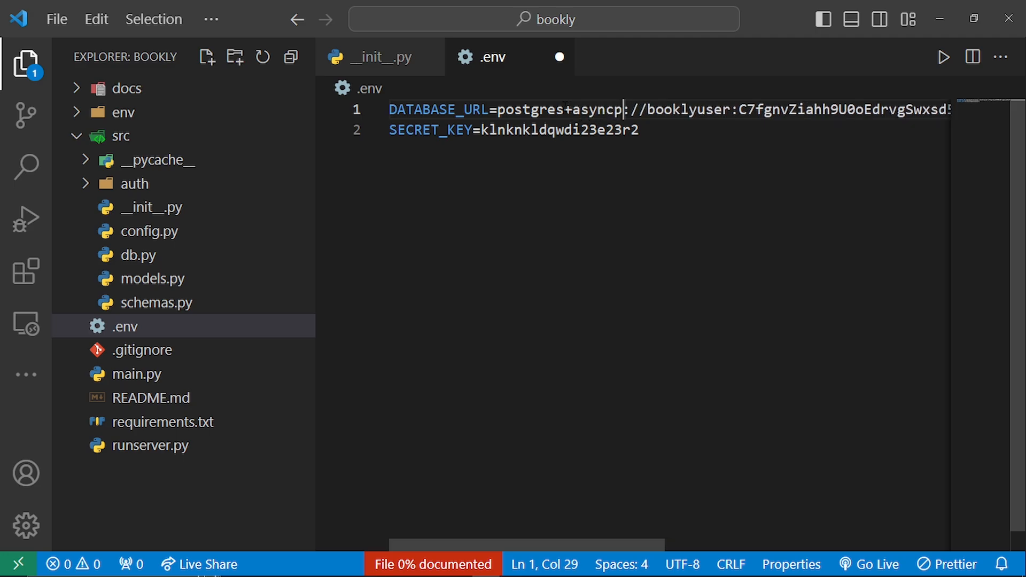
{"action": "key", "text": "ctrl+s"}
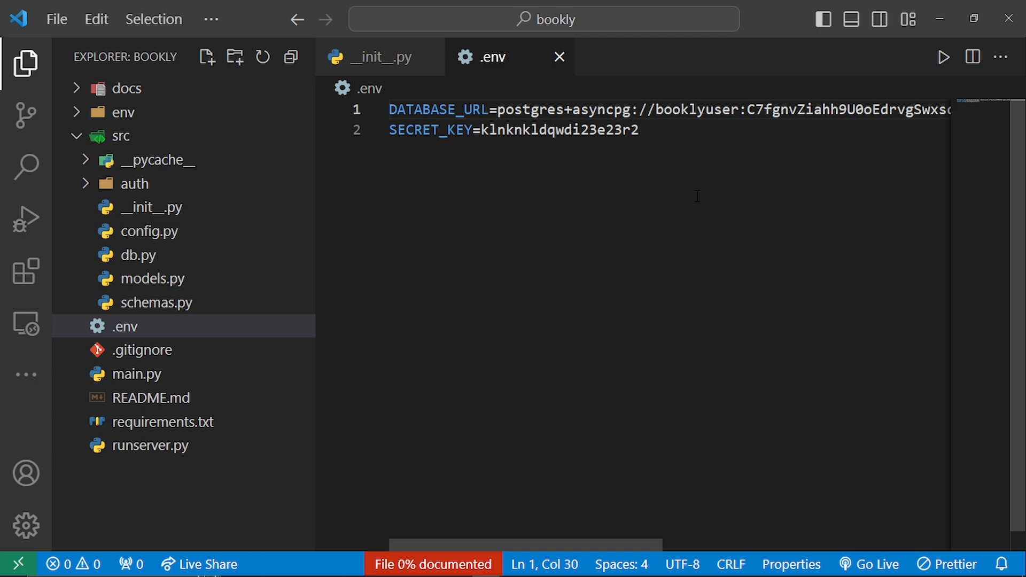
- Stop the server running in the python terminal session, and start it again with its previous command
{"action": "key", "text": "ctrl+grave"}
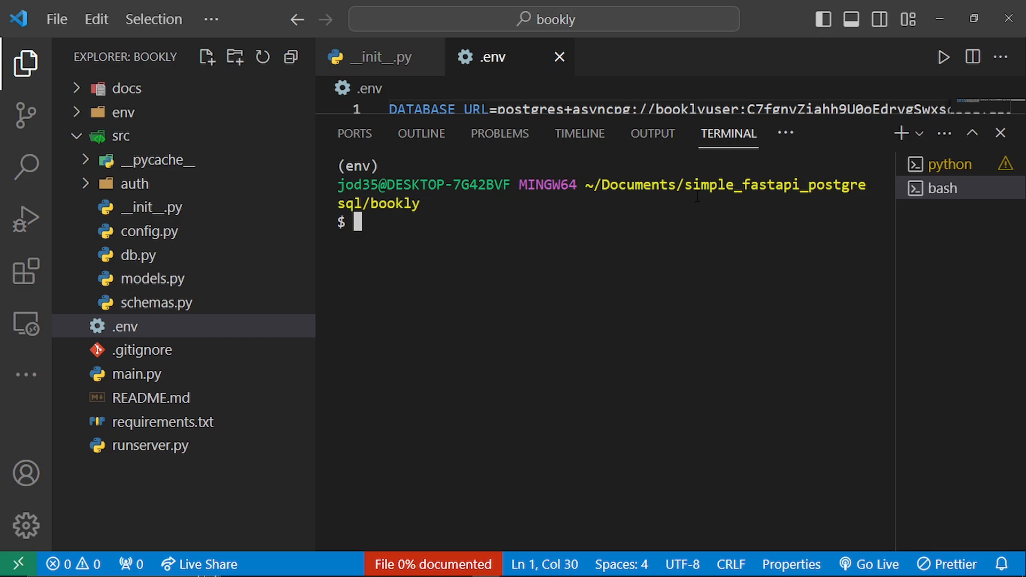
{"action": "type", "text": "ls -a"}
{"action": "key", "text": "BackSpace"}
{"action": "key", "text": "BackSpace"}
{"action": "key", "text": "BackSpace"}
{"action": "key", "text": "BackSpace"}
{"action": "key", "text": "BackSpace"}
{"action": "left_click", "coordinate": [934, 166]}
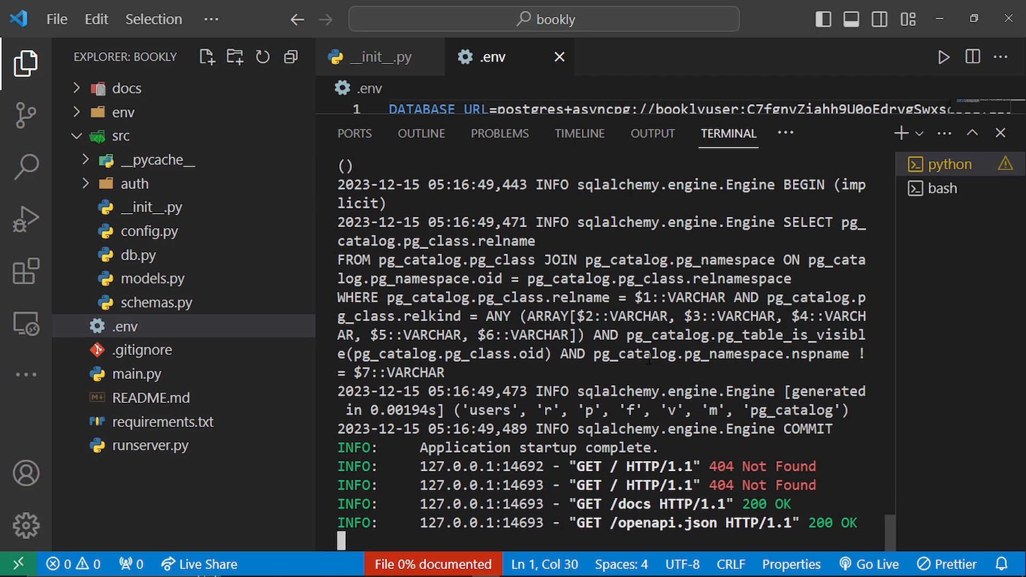
{"action": "key", "text": "ctrl+c"}
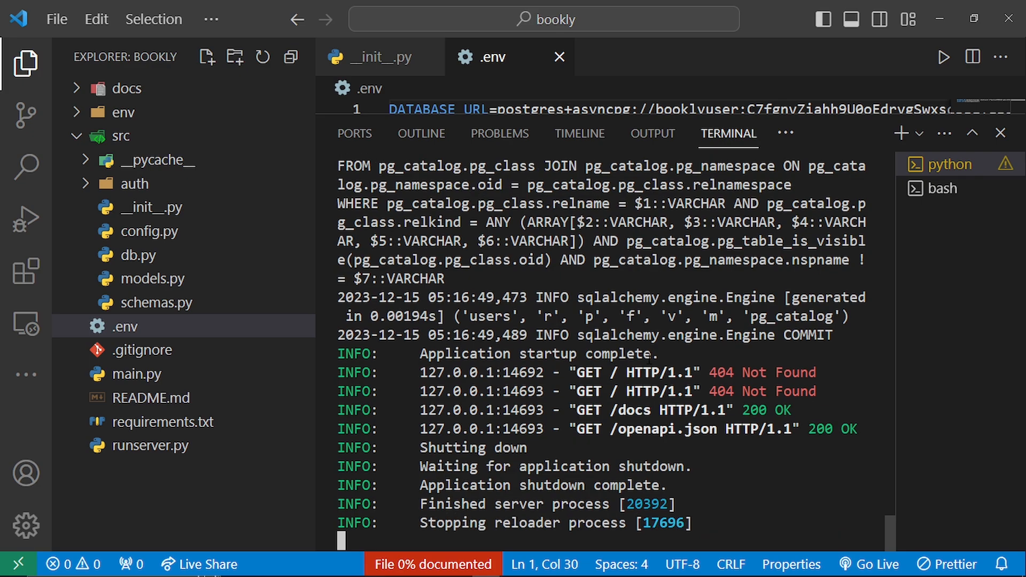
{"action": "key", "text": "ctrl+l"}
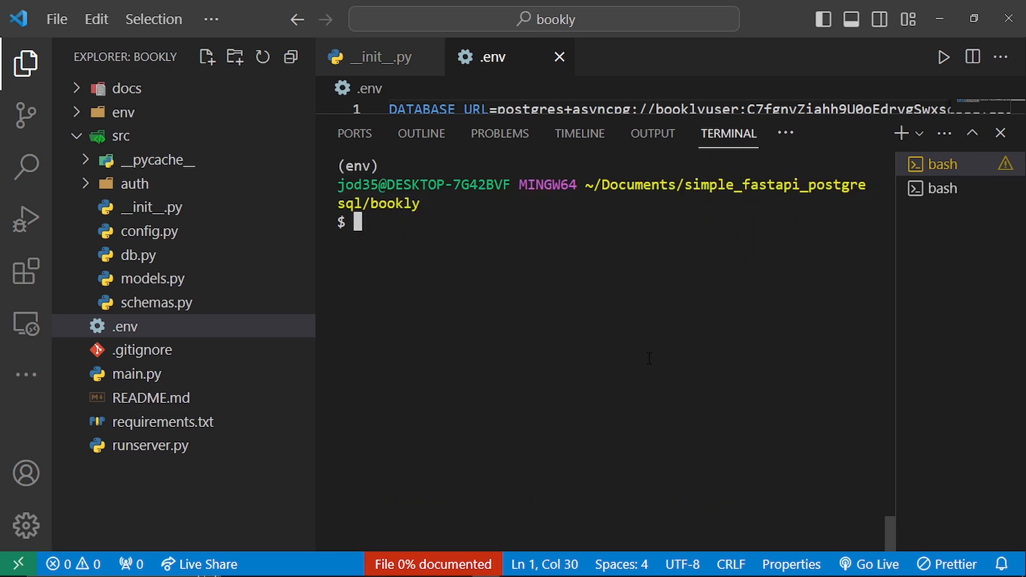
{"action": "key", "text": "Up"}
{"action": "key", "text": "Return"}
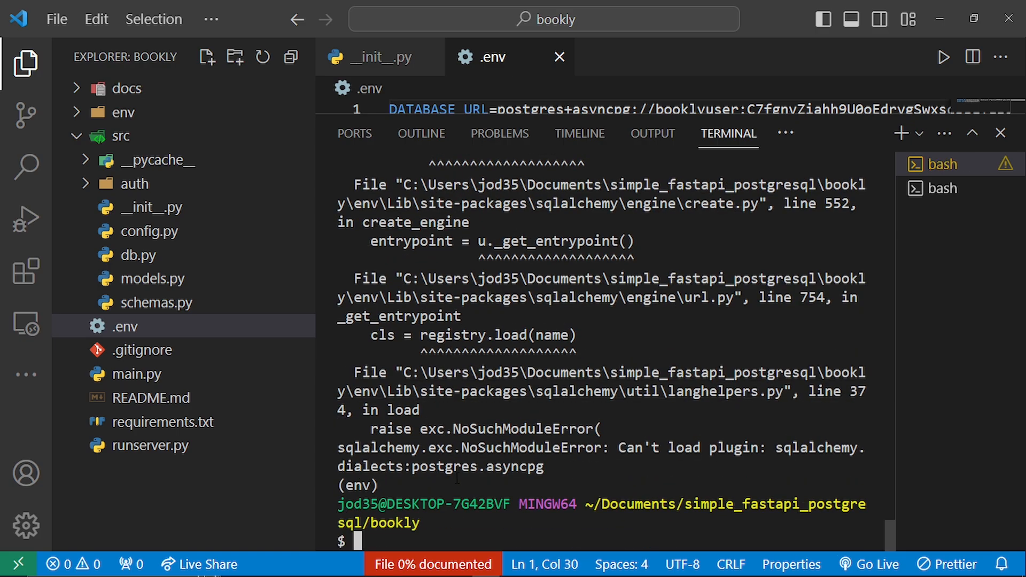
- Correct the DATABASE_URL scheme in .env to postgresql+asyncpg
{"action": "key", "text": "ctrl+j"}
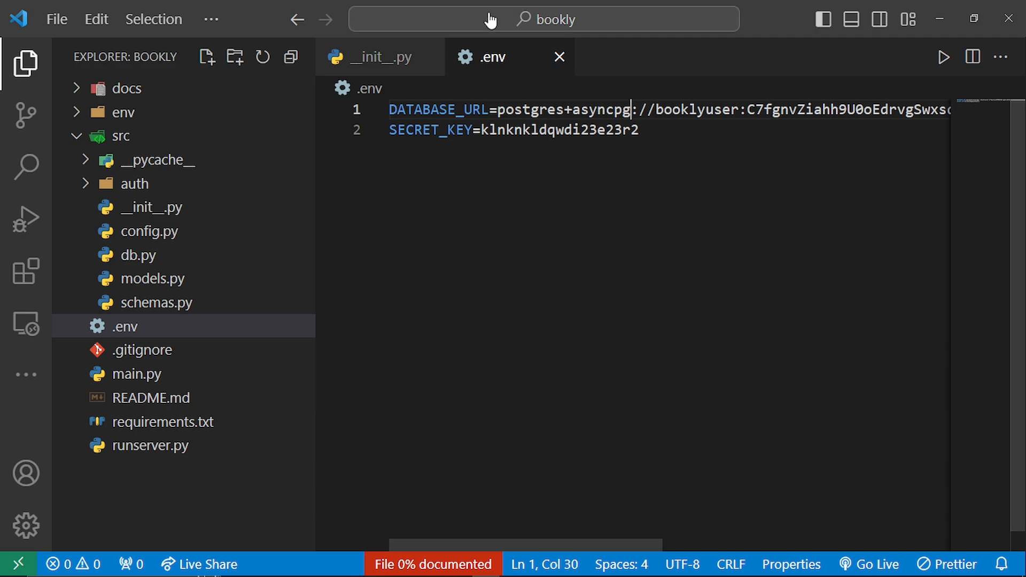
{"action": "left_click", "coordinate": [565, 110]}
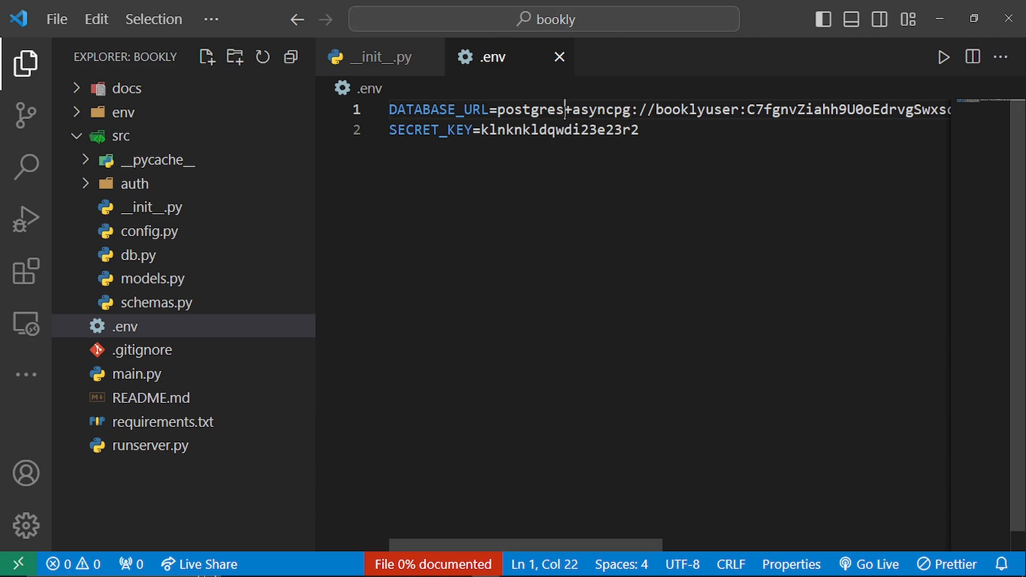
{"action": "type", "text": "ql"}
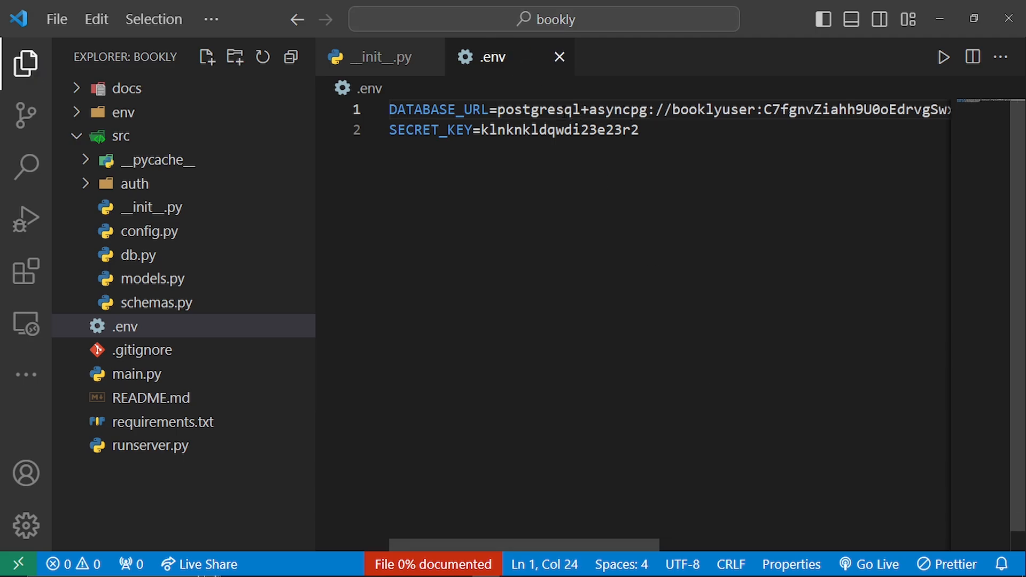
- Start the server in the terminal with python runserver.py and review its SQLAlchemy startup log
{"action": "key", "text": "ctrl+grave"}
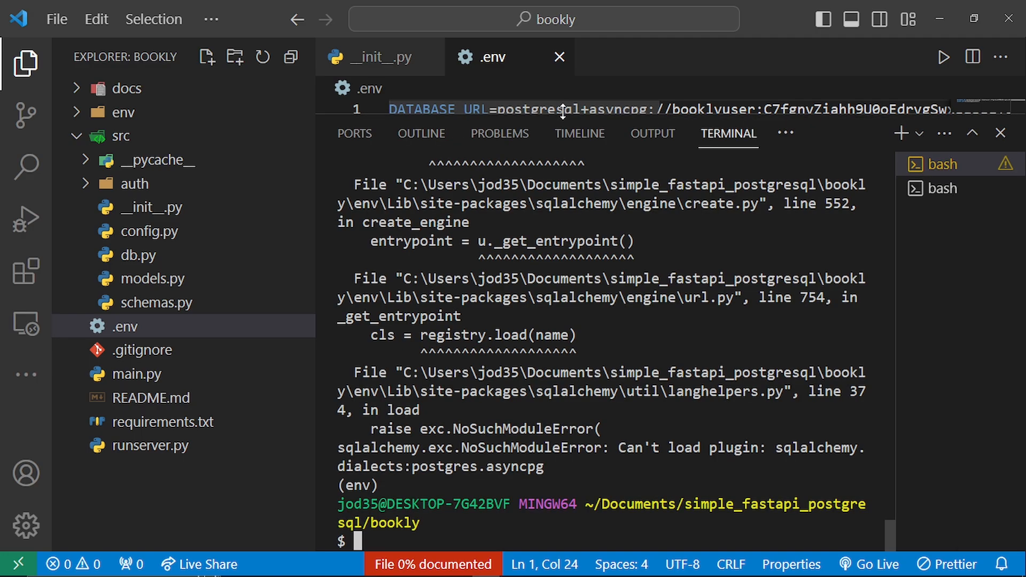
{"action": "key", "text": "ctrl+l"}
{"action": "type", "text": "python runserver.py"}
{"action": "key", "text": "Return"}
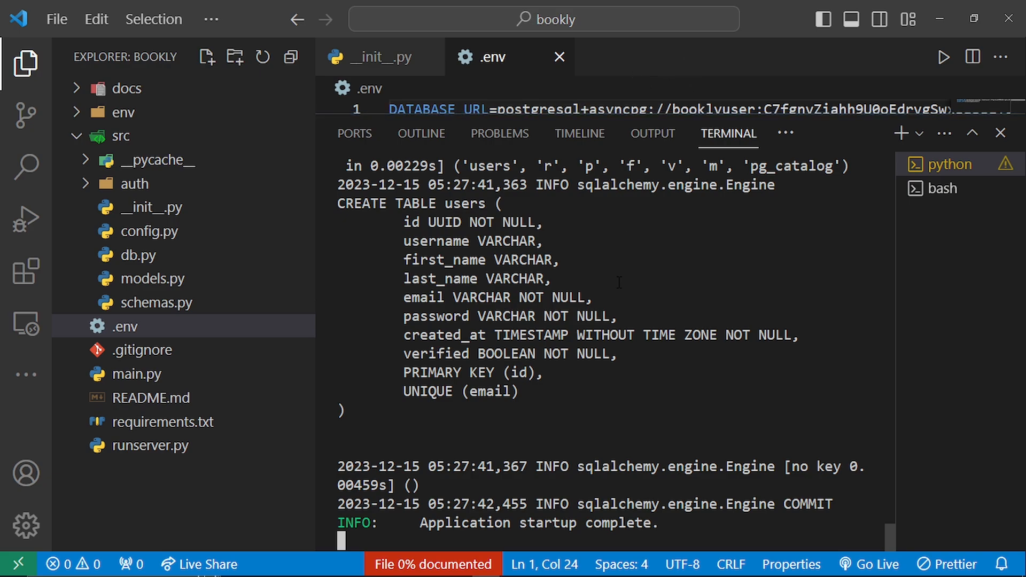
{"action": "scroll", "coordinate": [619, 283], "scroll_direction": "up", "scroll_amount": 3}
{"action": "scroll", "coordinate": [618, 283], "scroll_direction": "up", "scroll_amount": 4}
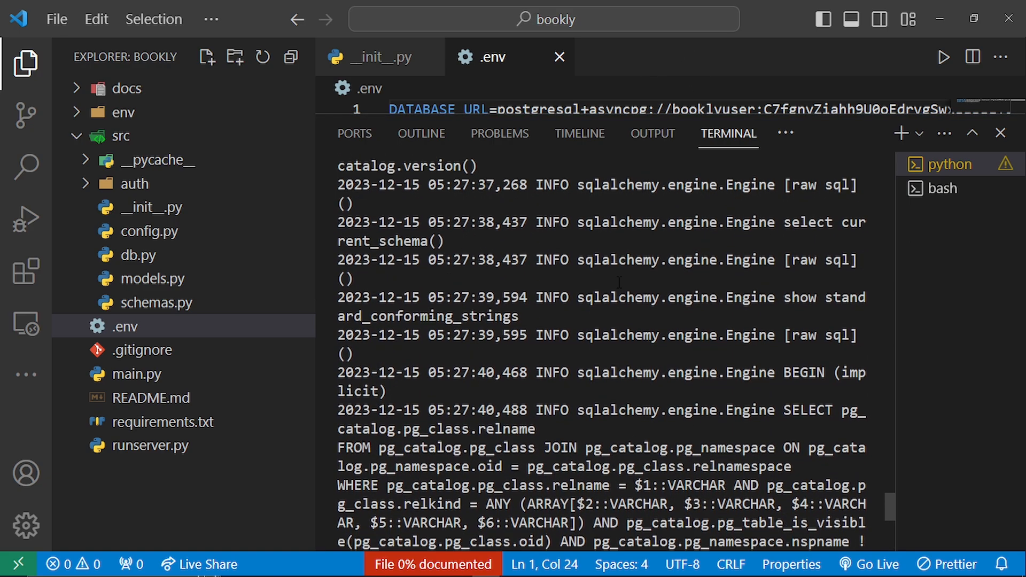
{"action": "scroll", "coordinate": [618, 283], "scroll_direction": "down", "scroll_amount": 6}
{"action": "scroll", "coordinate": [618, 282], "scroll_direction": "up", "scroll_amount": 10}
{"action": "scroll", "coordinate": [619, 282], "scroll_direction": "down", "scroll_amount": 10}
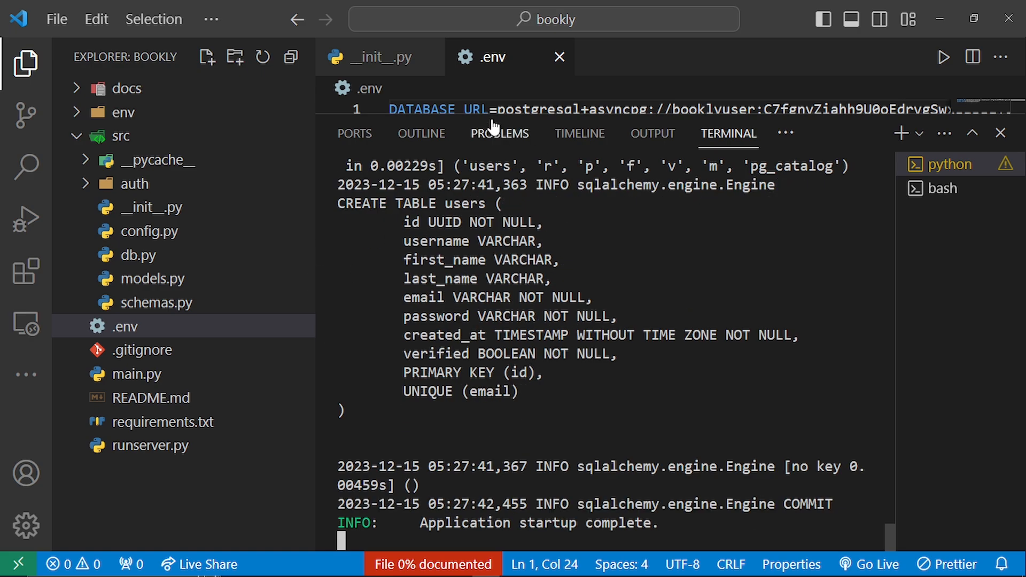
- Switch to Chrome to check the booklydb instance details on Render, comparing them with the server log in VS Code
{"action": "key", "text": "alt+Tab"}
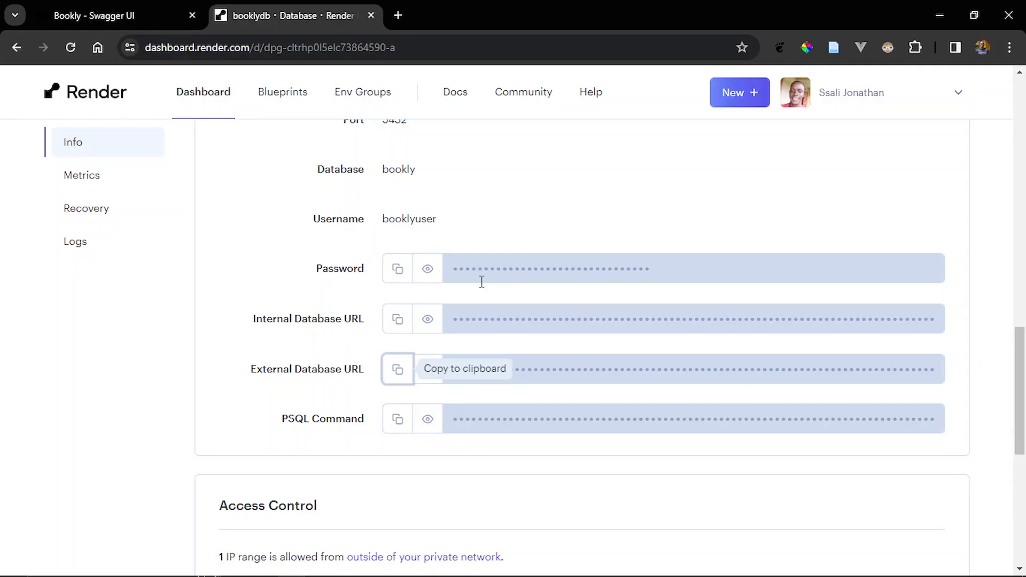
{"action": "scroll", "coordinate": [458, 278], "scroll_direction": "up", "scroll_amount": 8}
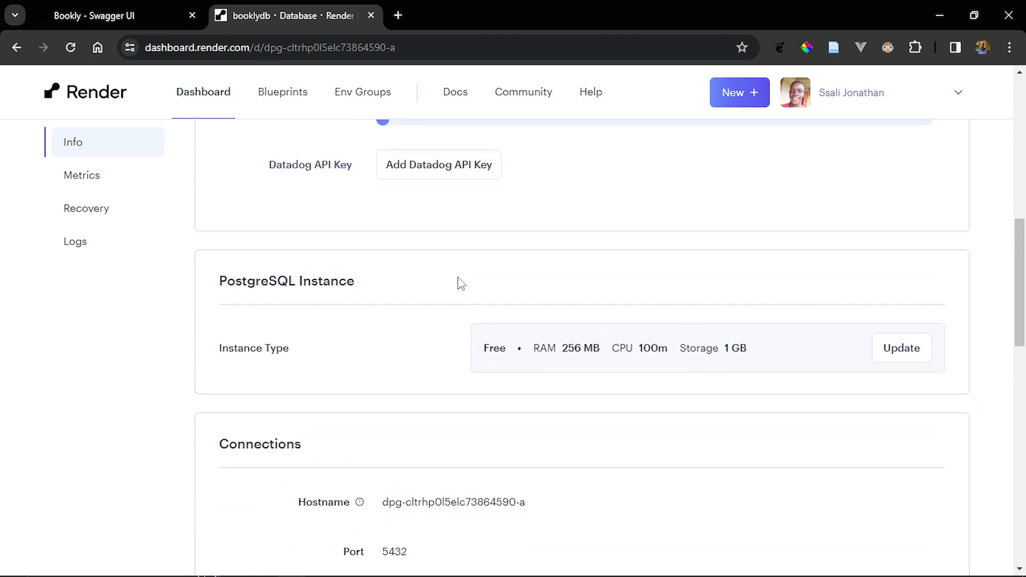
{"action": "scroll", "coordinate": [460, 285], "scroll_direction": "up", "scroll_amount": 2}
{"action": "scroll", "coordinate": [459, 284], "scroll_direction": "up", "scroll_amount": 4}
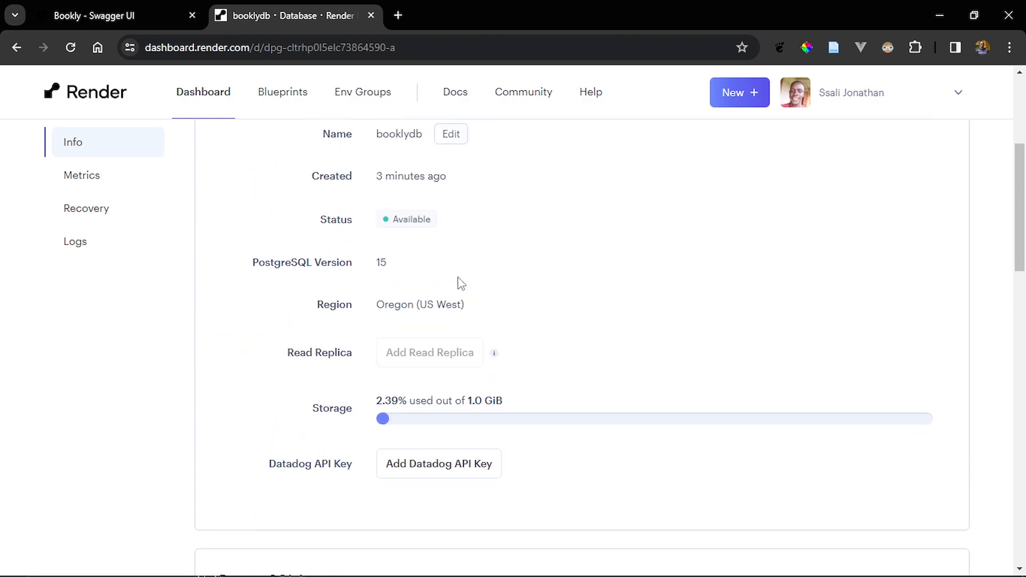
{"action": "key", "text": "alt+Tab"}
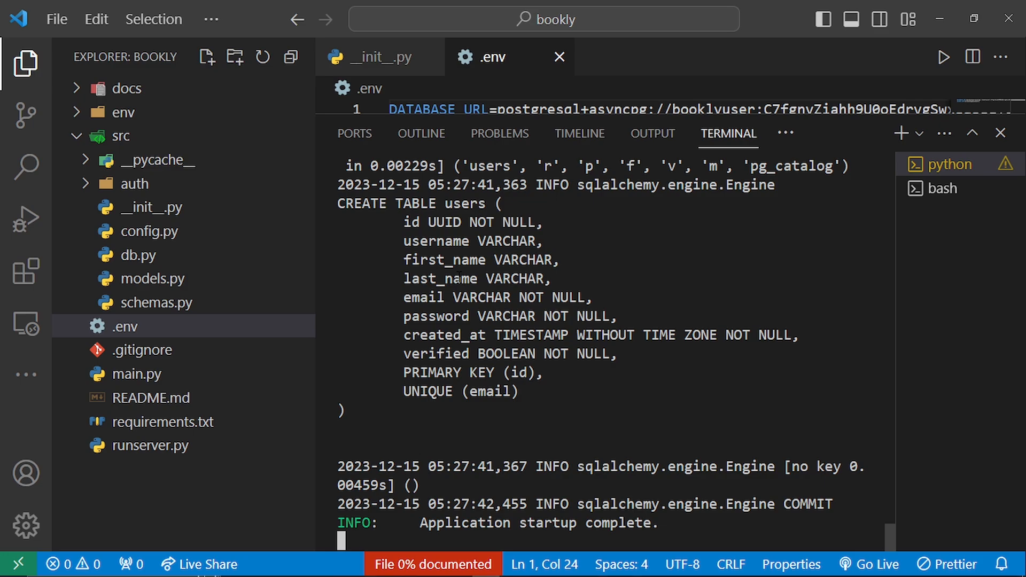
{"action": "scroll", "coordinate": [458, 276], "scroll_direction": "up", "scroll_amount": 10}
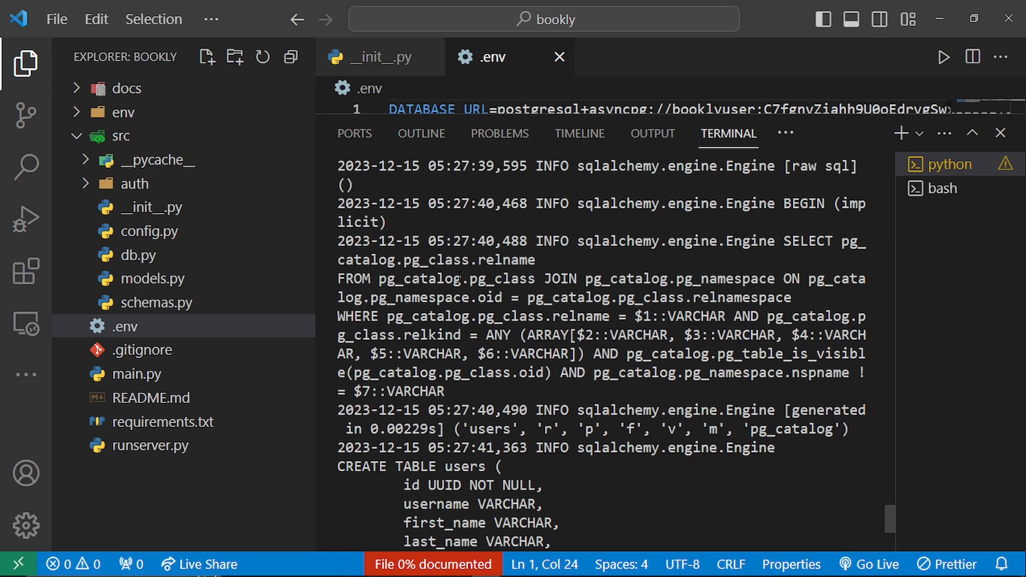
{"action": "key", "text": "alt+Tab"}
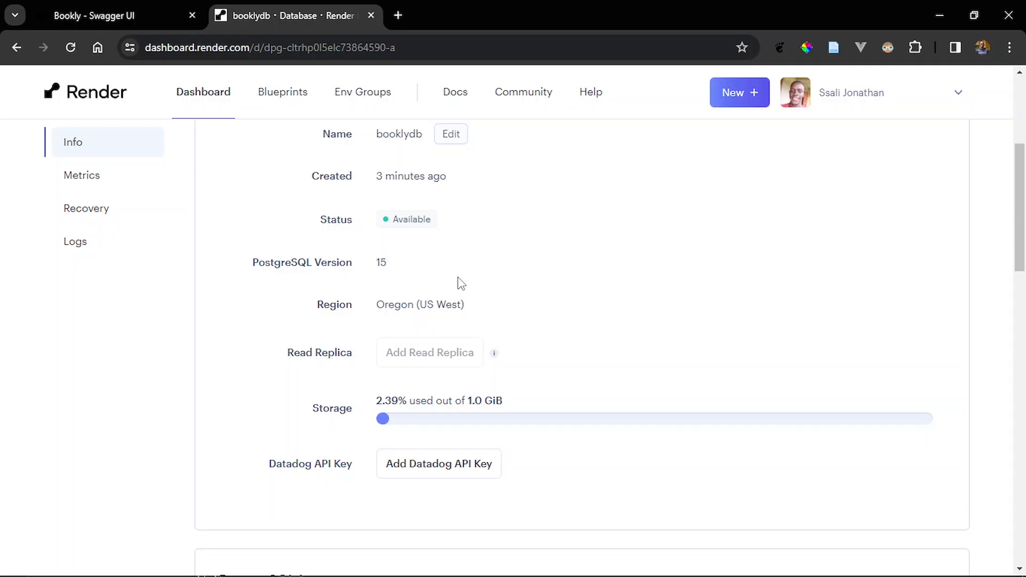
{"action": "scroll", "coordinate": [460, 283], "scroll_direction": "up", "scroll_amount": 5}
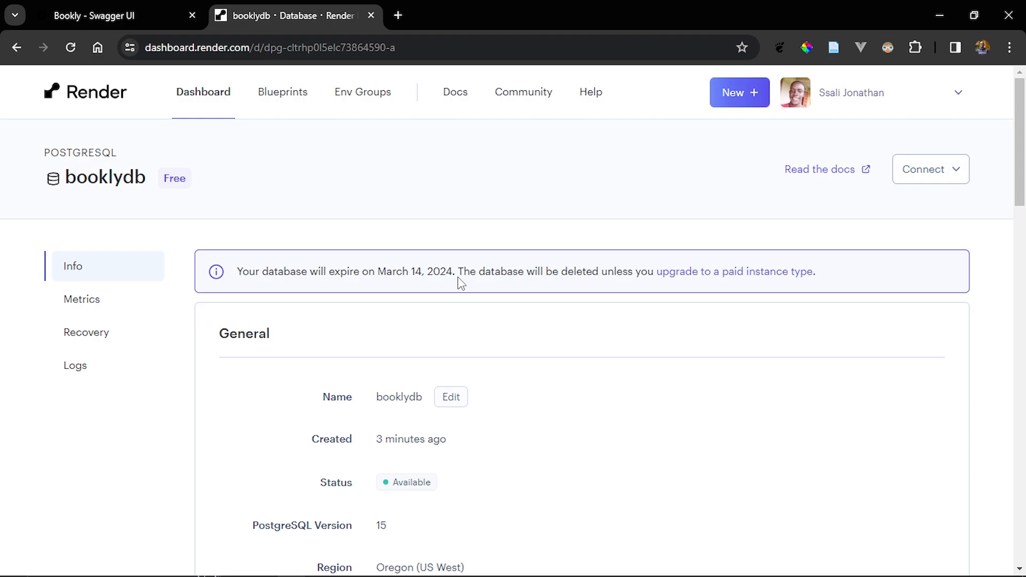
- Switch to VS Code, select the bash terminal session and review the .gitignore file with the terminal hidden
{"action": "key", "text": "alt+Tab"}
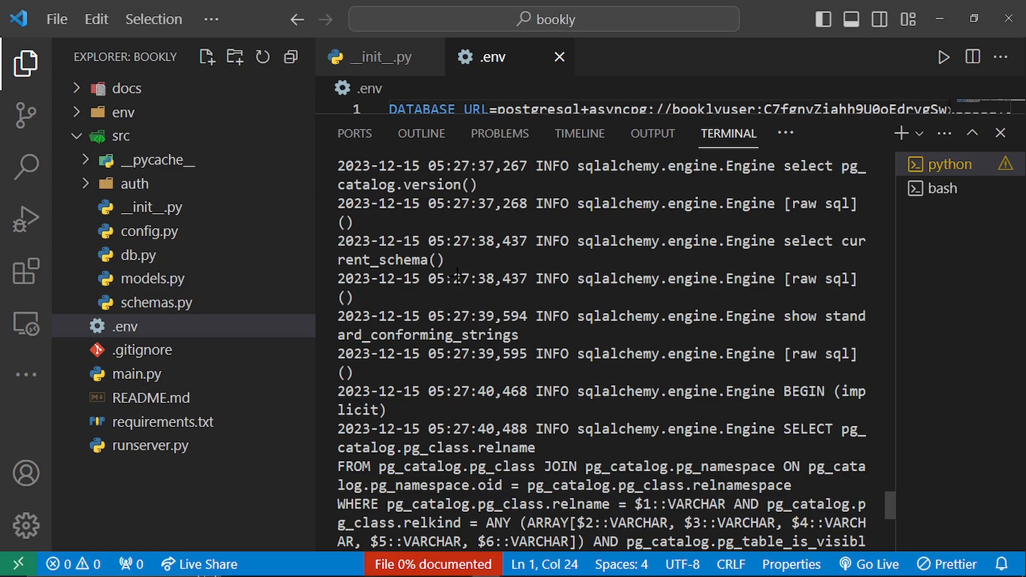
{"action": "left_click", "coordinate": [930, 191]}
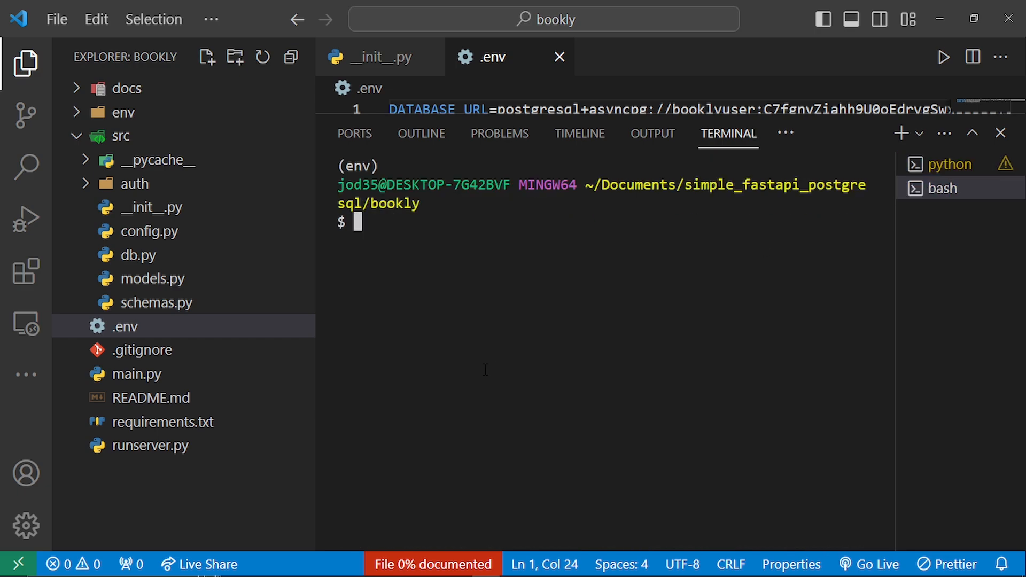
{"action": "left_click", "coordinate": [235, 357]}
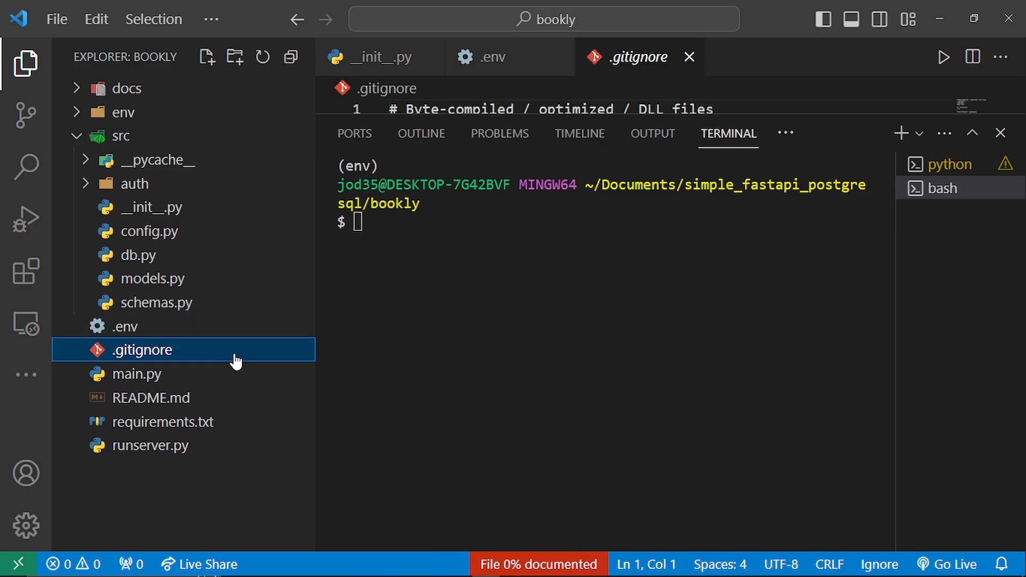
{"action": "key", "text": "ctrl+j"}
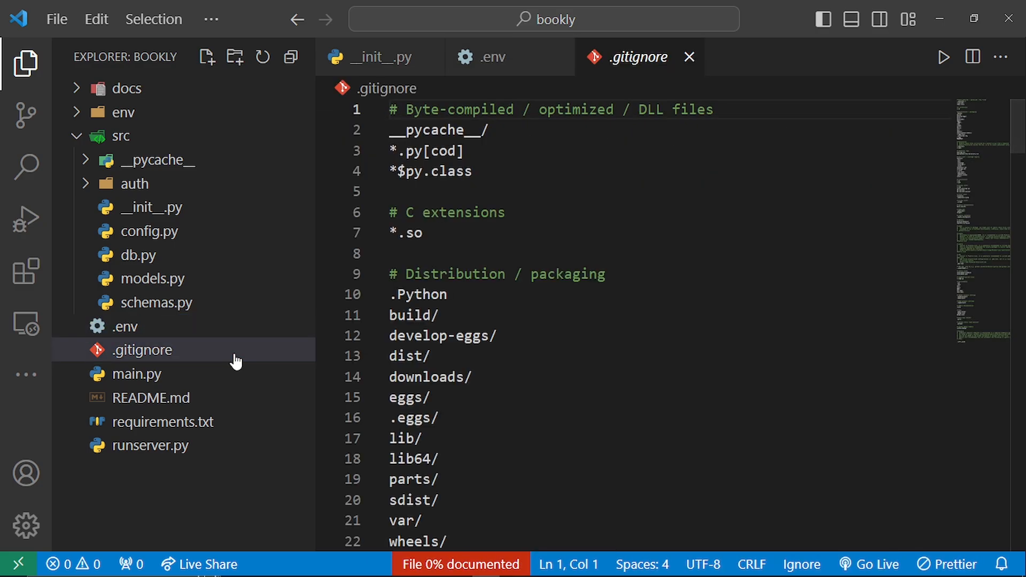
{"action": "scroll", "coordinate": [455, 398], "scroll_direction": "down", "scroll_amount": 20}
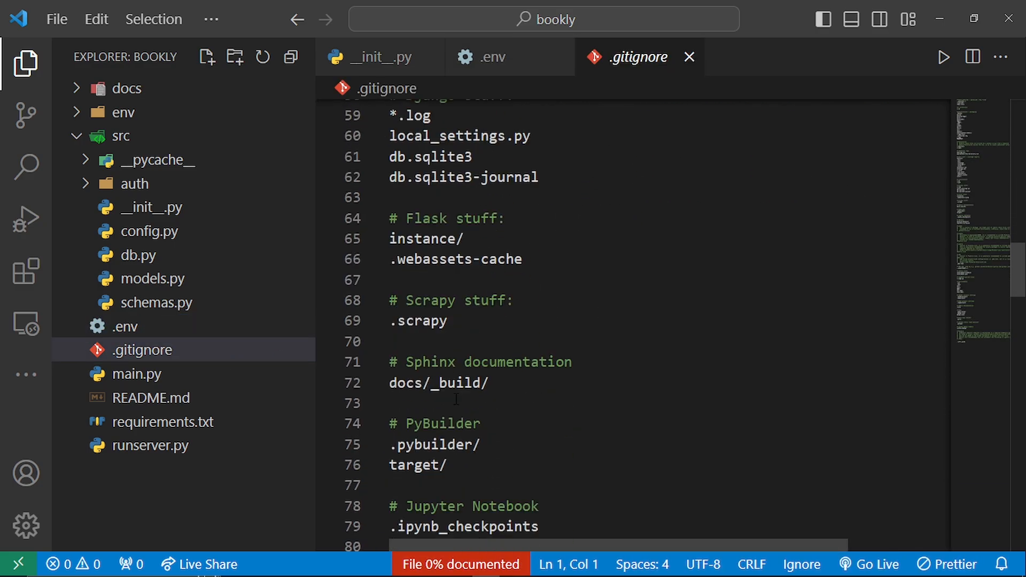
{"action": "scroll", "coordinate": [456, 398], "scroll_direction": "down", "scroll_amount": 2}
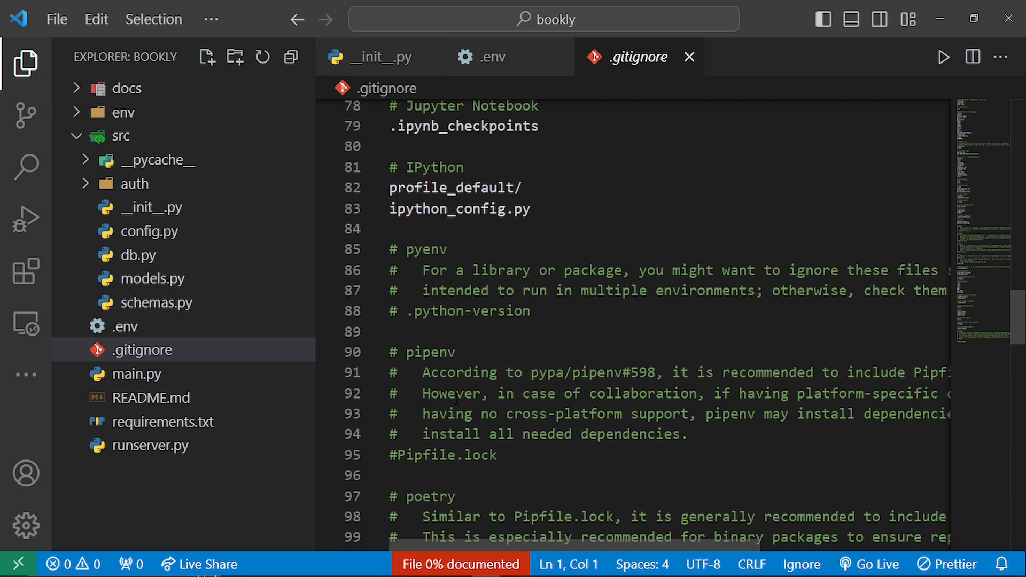
- Initialize a Git repository in the bookly project folder with git init
{"action": "key", "text": "ctrl+j"}
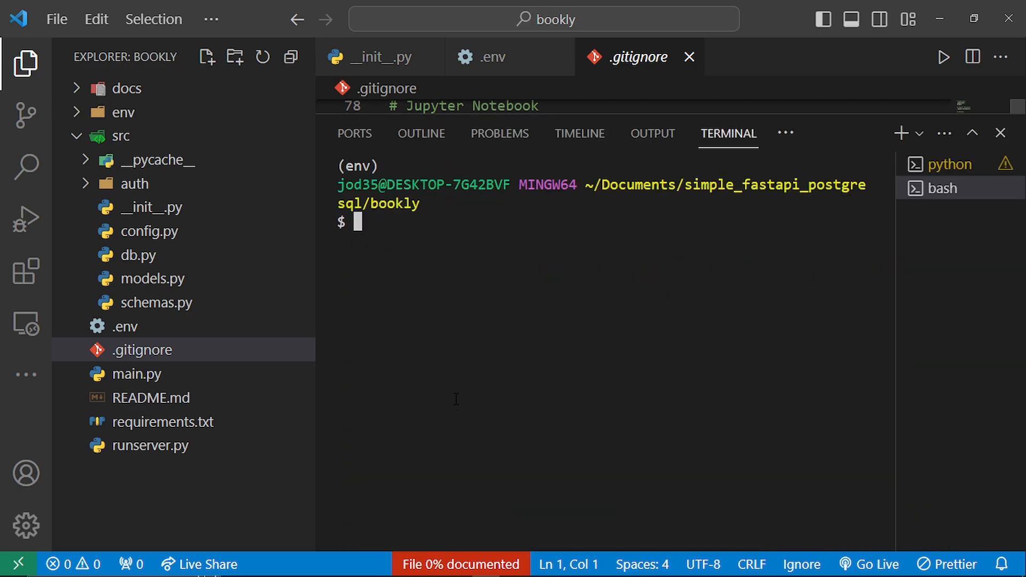
{"action": "type", "text": "git init"}
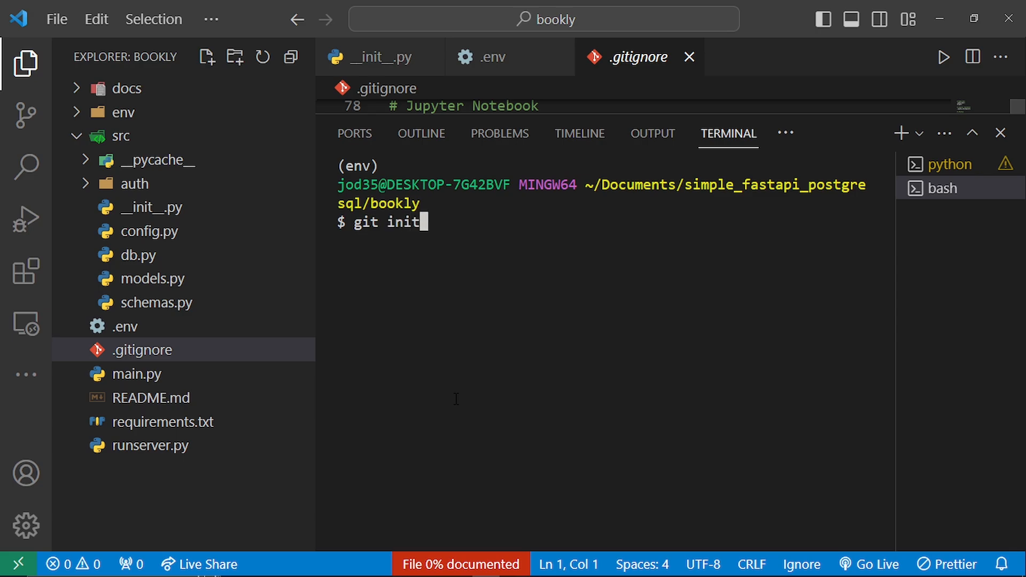
{"action": "key", "text": "Return"}
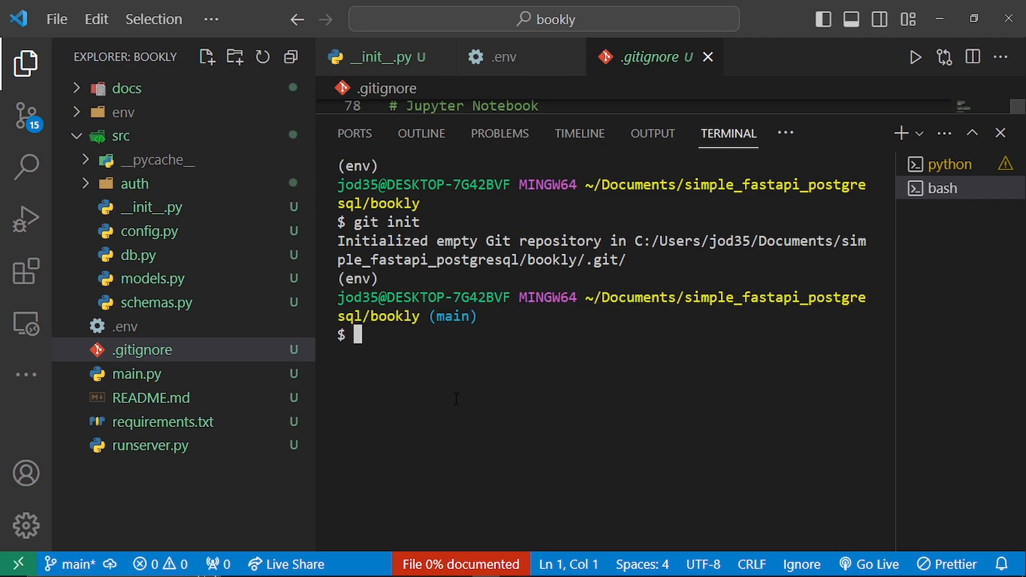
- Clear the terminal and stage all project files with git add --all
{"action": "key", "text": "ctrl+l"}
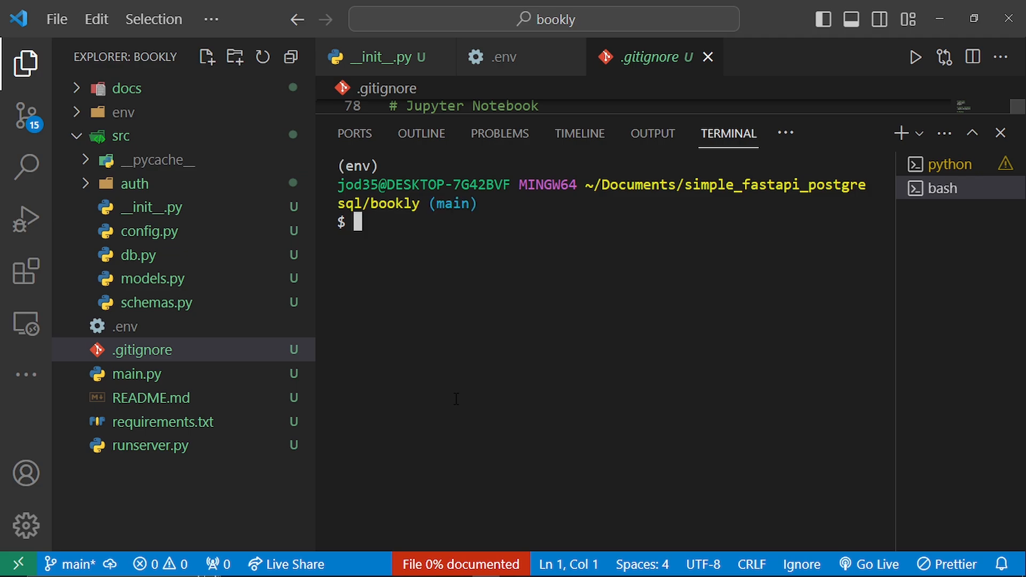
{"action": "type", "text": "git add"}
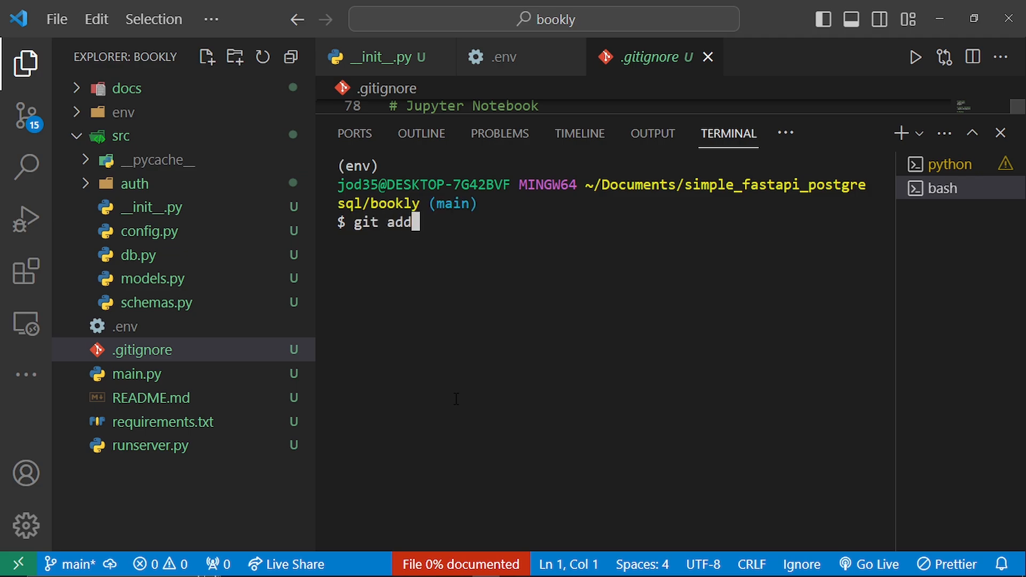
{"action": "type", "text": " --all"}
{"action": "key", "text": "Return"}
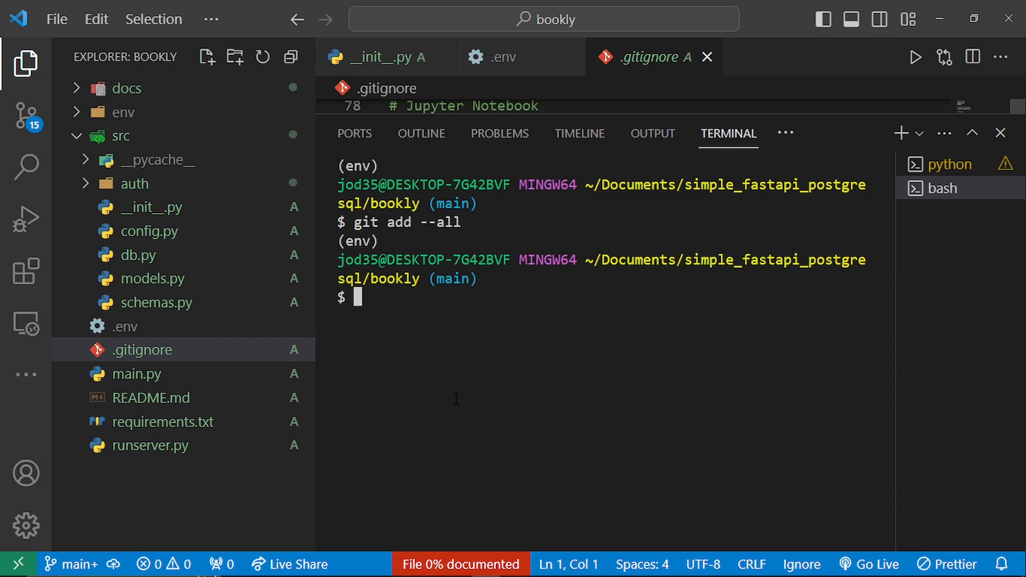
- Commit the staged files with git commit -m "first commit"
{"action": "type", "text": "git commit"}
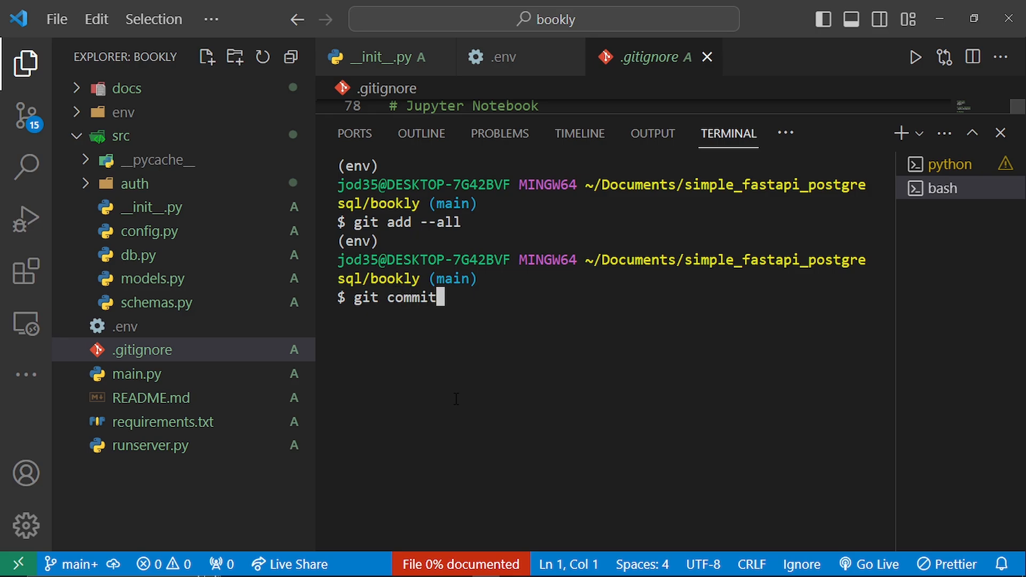
{"action": "type", "text": " -m \""}
{"action": "type", "text": "fi"}
{"action": "type", "text": "commit"}
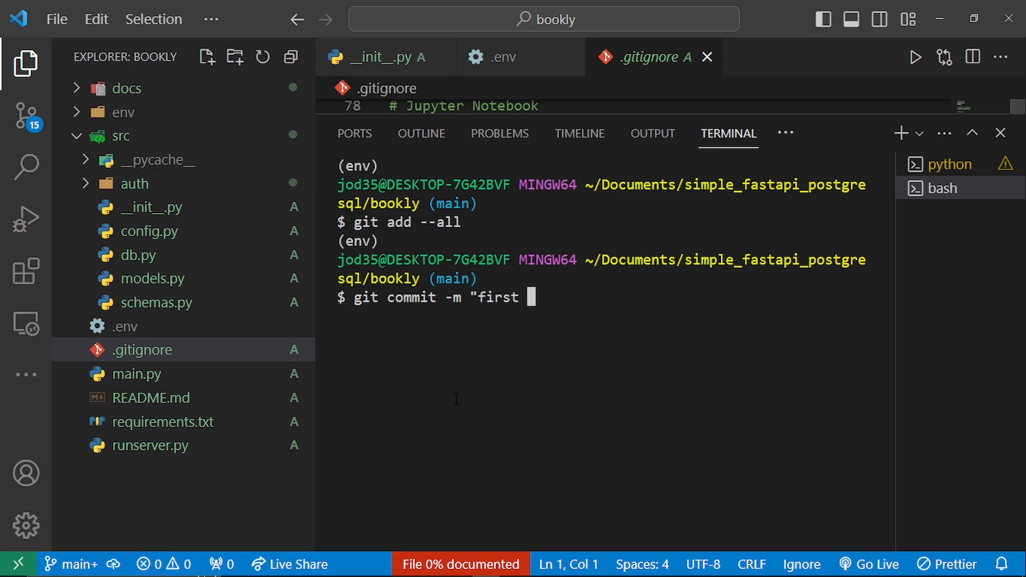
{"action": "type", "text": "\""}
{"action": "key", "text": "Return"}
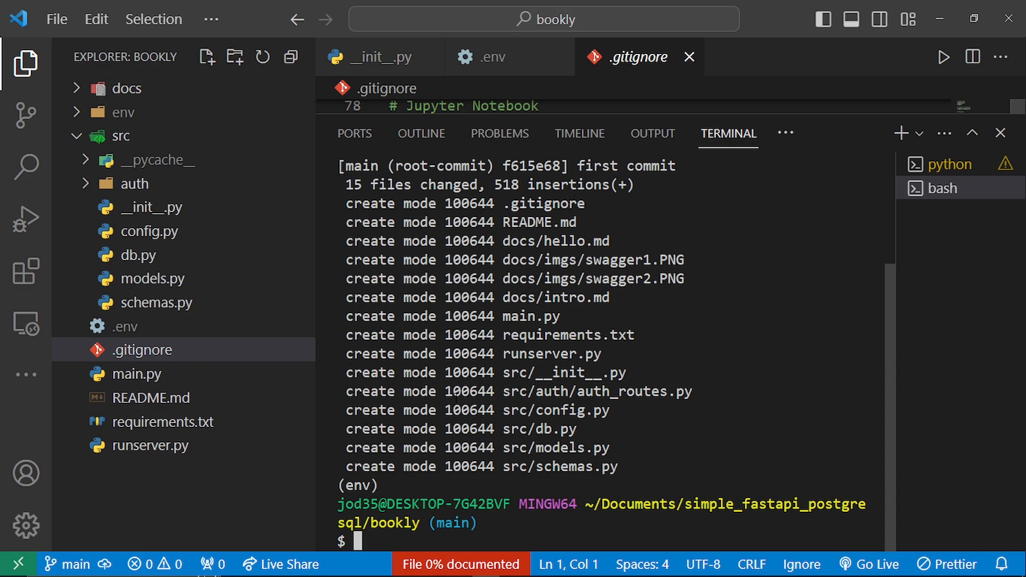
- Switch to Chrome, open GitHub in a new tab and start creating a new repository
{"action": "key", "text": "alt+Tab"}
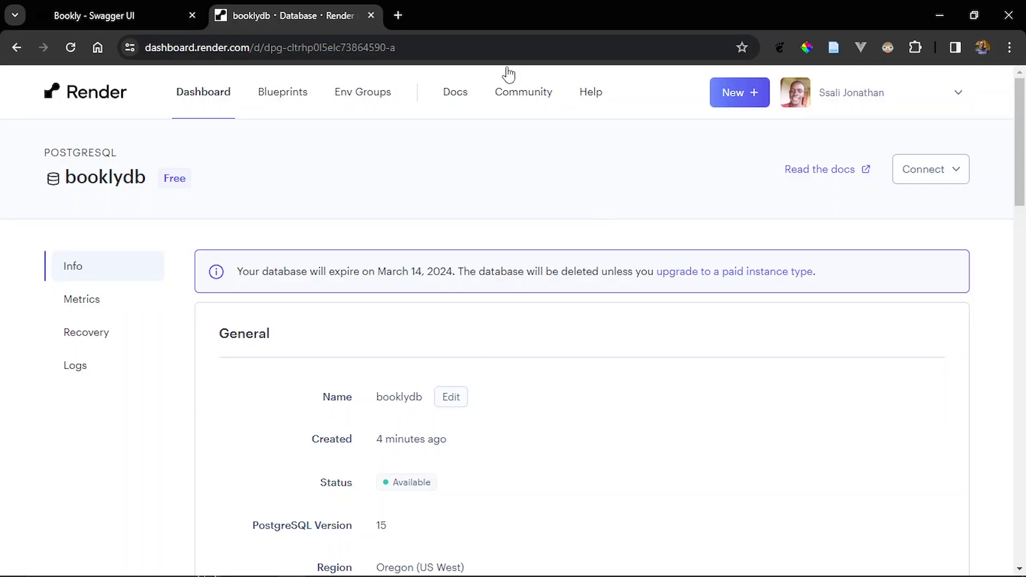
{"action": "left_click", "coordinate": [398, 15]}
{"action": "type", "text": "github.com"}
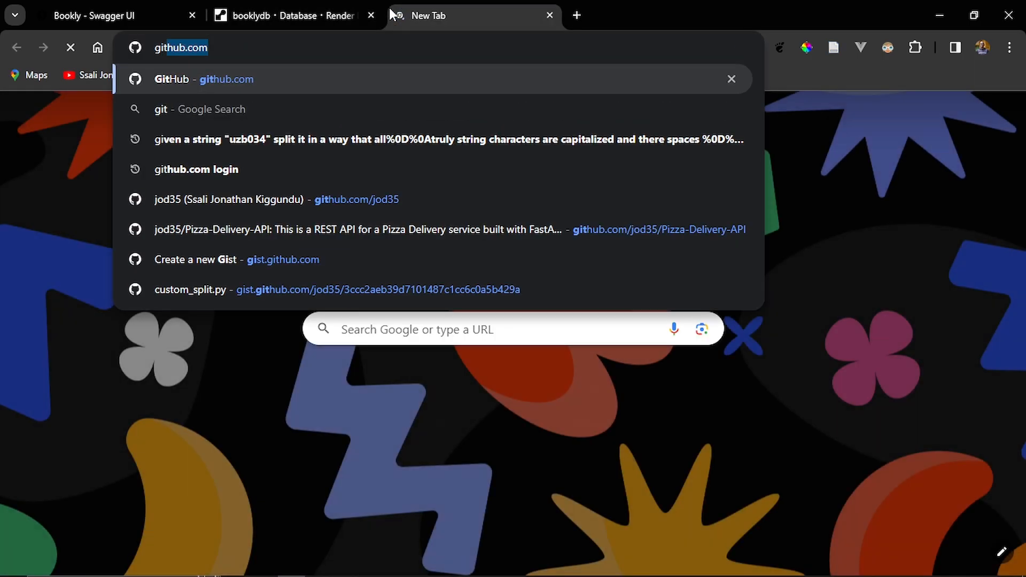
{"action": "key", "text": "Return"}
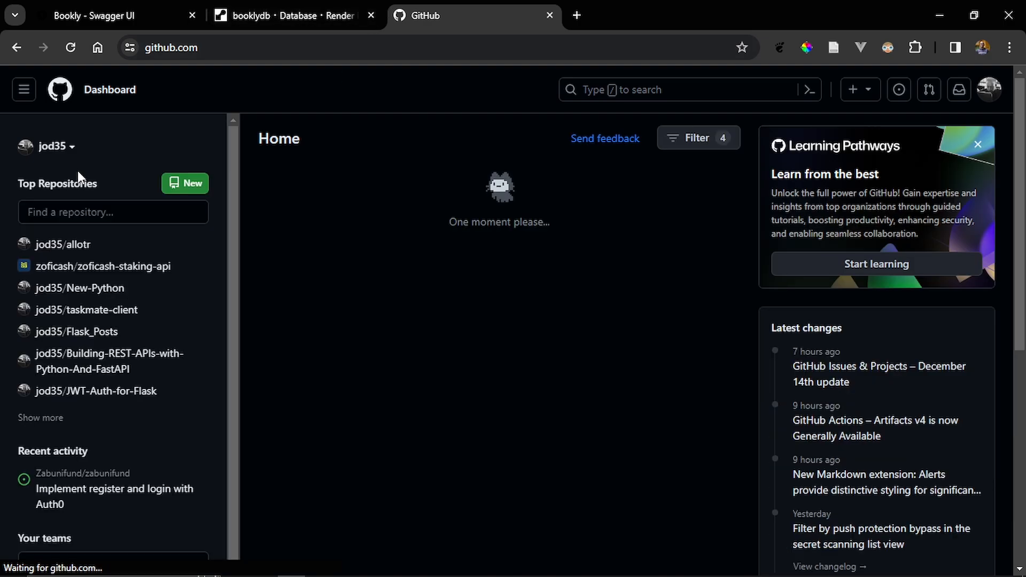
{"action": "left_click", "coordinate": [172, 183]}
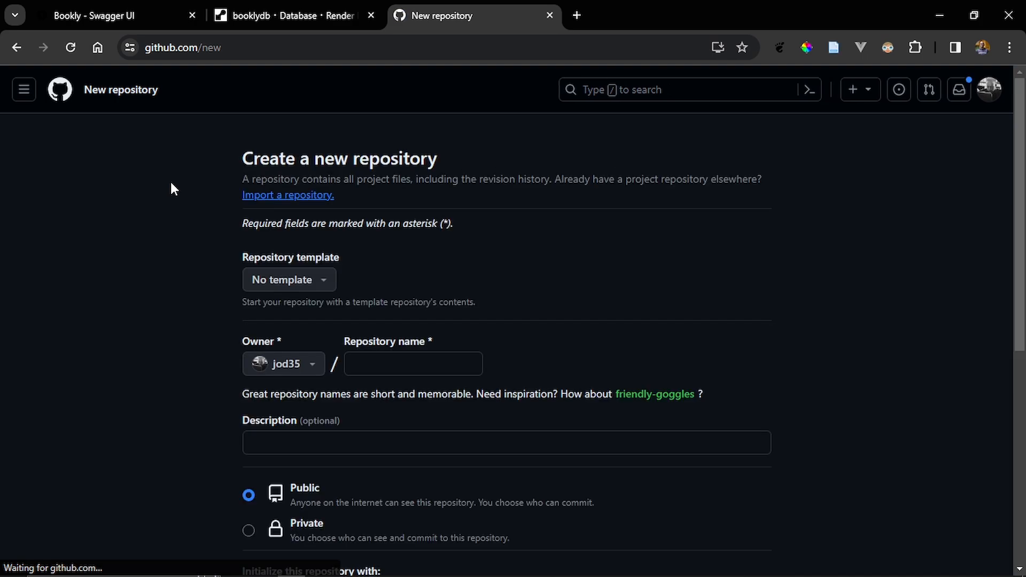
- Name the new repository fastapi-deploy-demo
{"action": "left_click", "coordinate": [427, 373]}
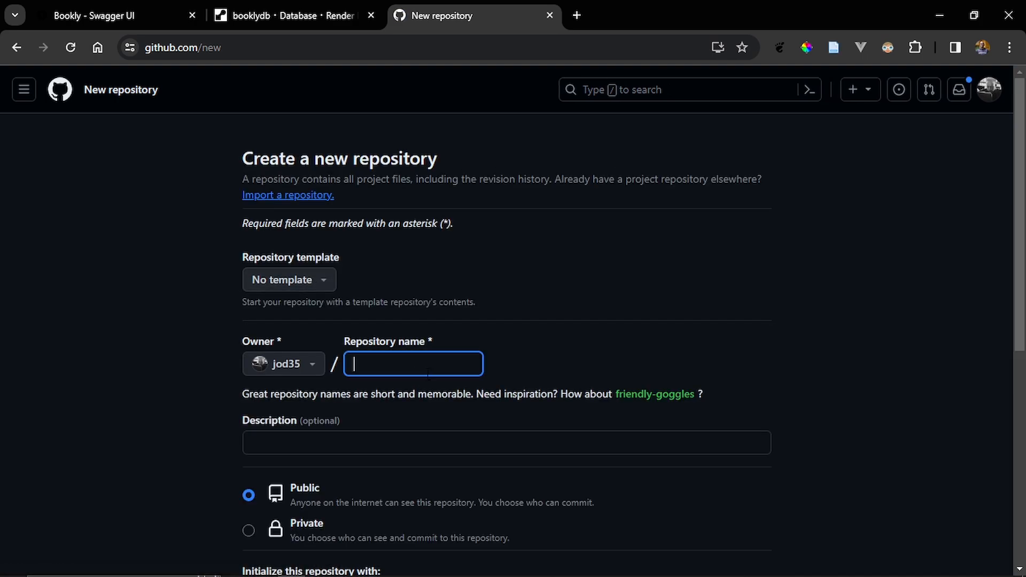
{"action": "type", "text": "fastap"}
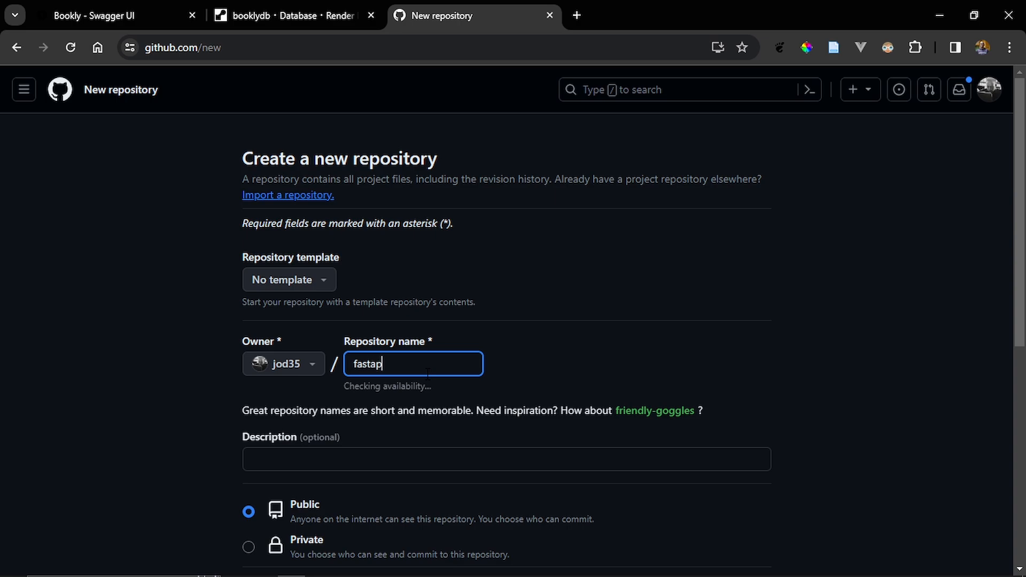
{"action": "type", "text": "i-deploy-demo"}
- Set the repository description to "simple web service to demo deployment on render.com"
{"action": "left_click", "coordinate": [452, 456]}
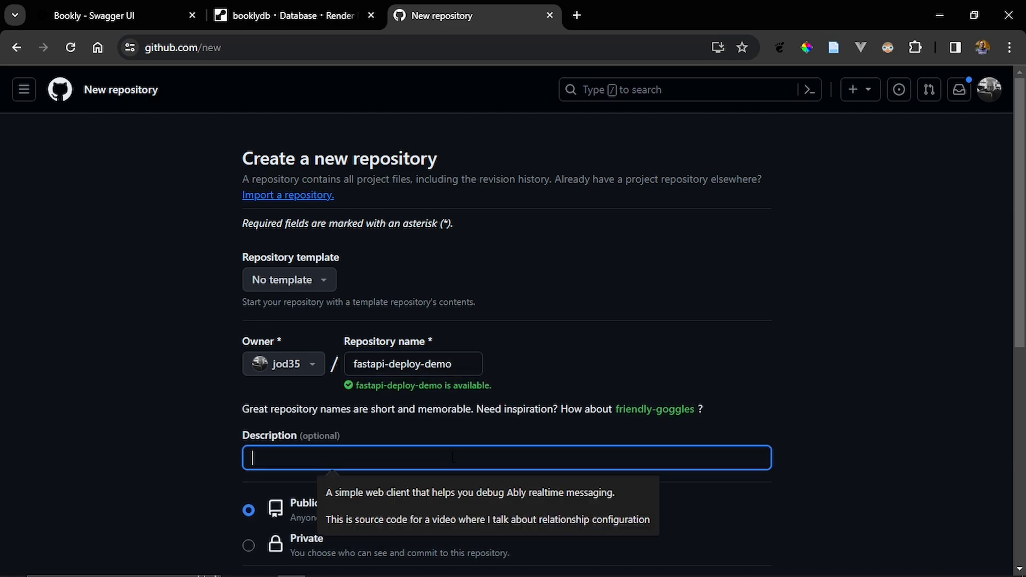
{"action": "type", "text": "simpl"}
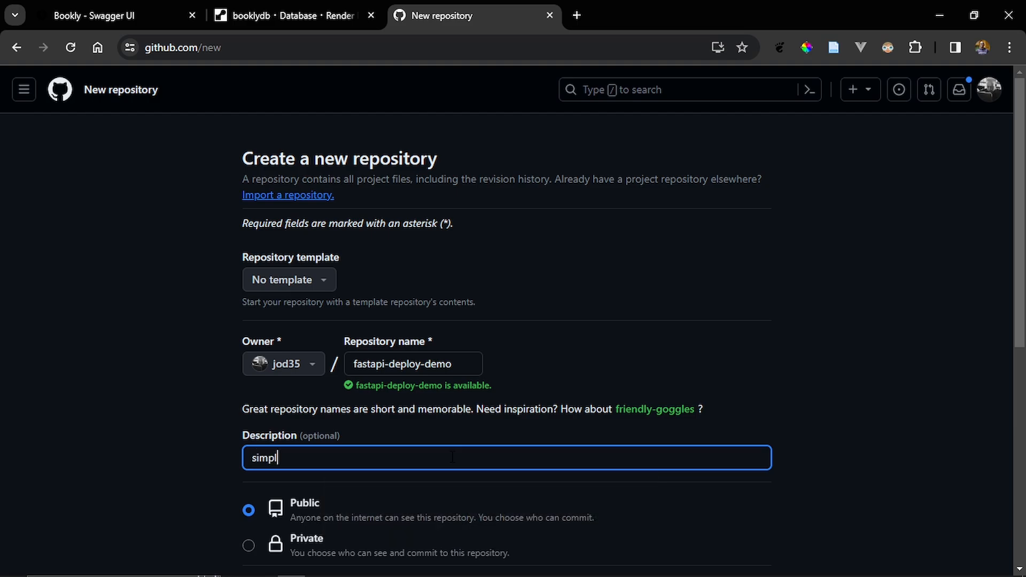
{"action": "type", "text": "e web serviuce"}
{"action": "key", "text": "BackSpace"}
{"action": "key", "text": "BackSpace"}
{"action": "key", "text": "BackSpace"}
{"action": "key", "text": "BackSpace"}
{"action": "type", "text": "ice to demo"}
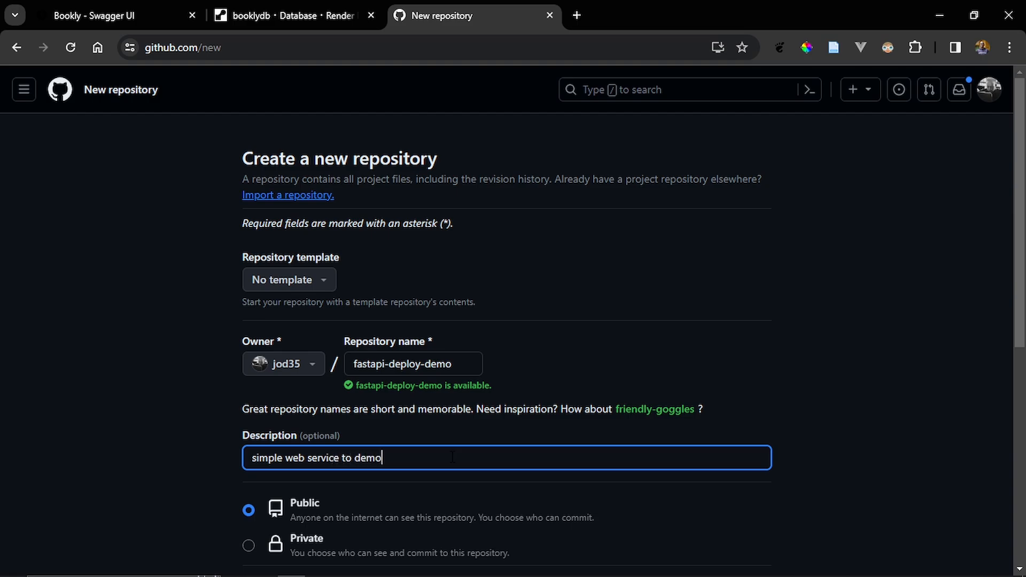
{"action": "type", "text": " deployment on rebder"}
{"action": "key", "text": "Left"}
{"action": "key", "text": "Left"}
{"action": "key", "text": "Left"}
{"action": "key", "text": "BackSpace"}
{"action": "type", "text": "n"}
{"action": "key", "text": "End"}
{"action": "type", "text": ".com"}
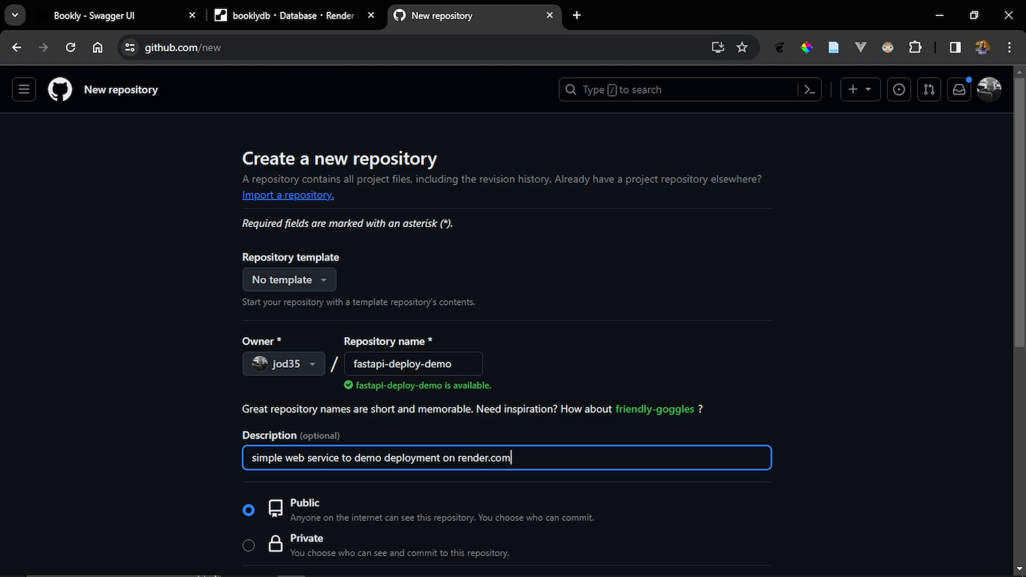
- Create the public repository without a README, .gitignore or license, and copy its HTTPS URL from the quick setup
{"action": "scroll", "coordinate": [228, 269], "scroll_direction": "down", "scroll_amount": 5}
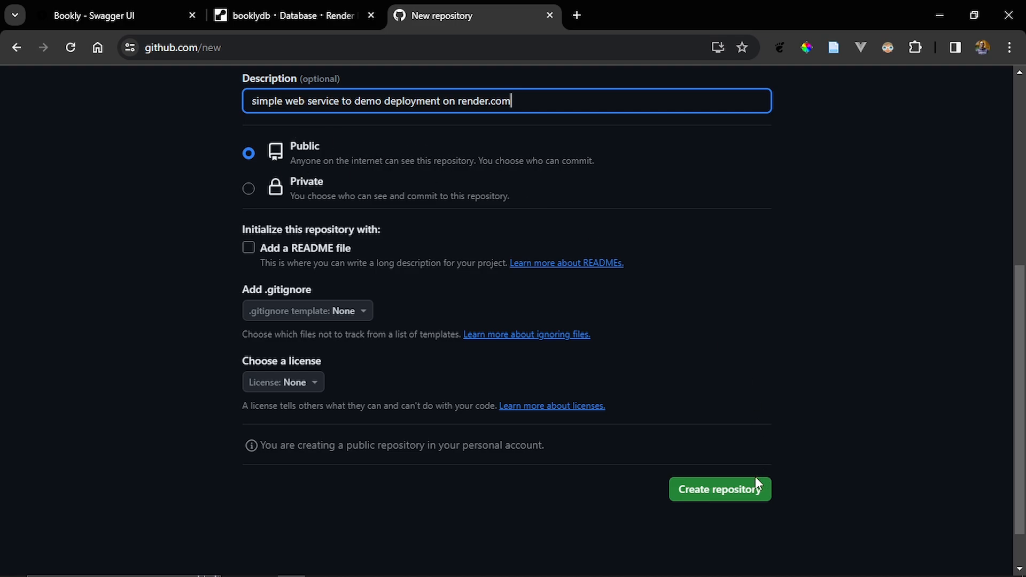
{"action": "left_click", "coordinate": [747, 489]}
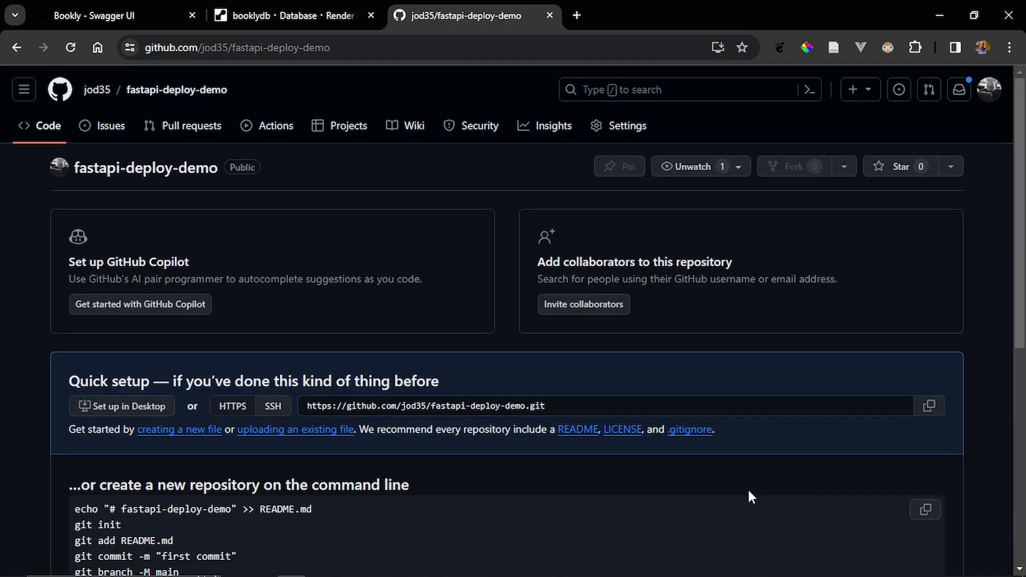
{"action": "scroll", "coordinate": [749, 491], "scroll_direction": "down", "scroll_amount": 4}
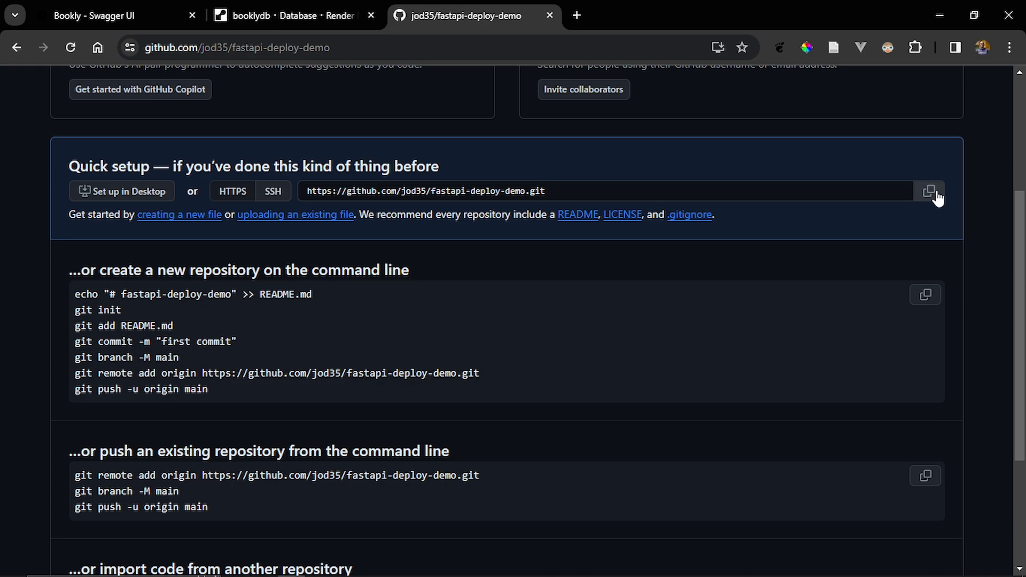
{"action": "double_click", "coordinate": [446, 191]}
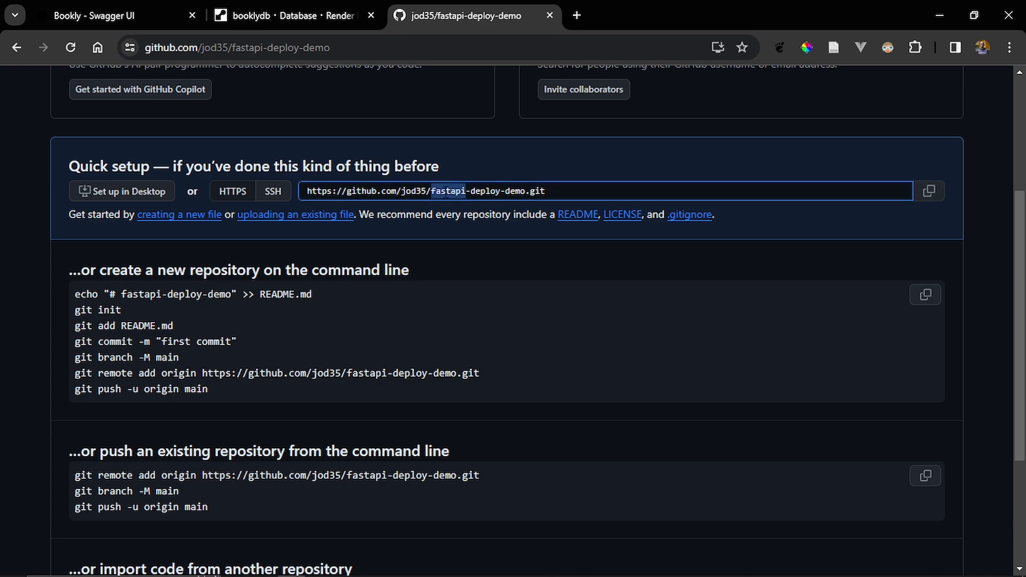
{"action": "triple_click", "coordinate": [445, 191]}
{"action": "key", "text": "ctrl+c"}
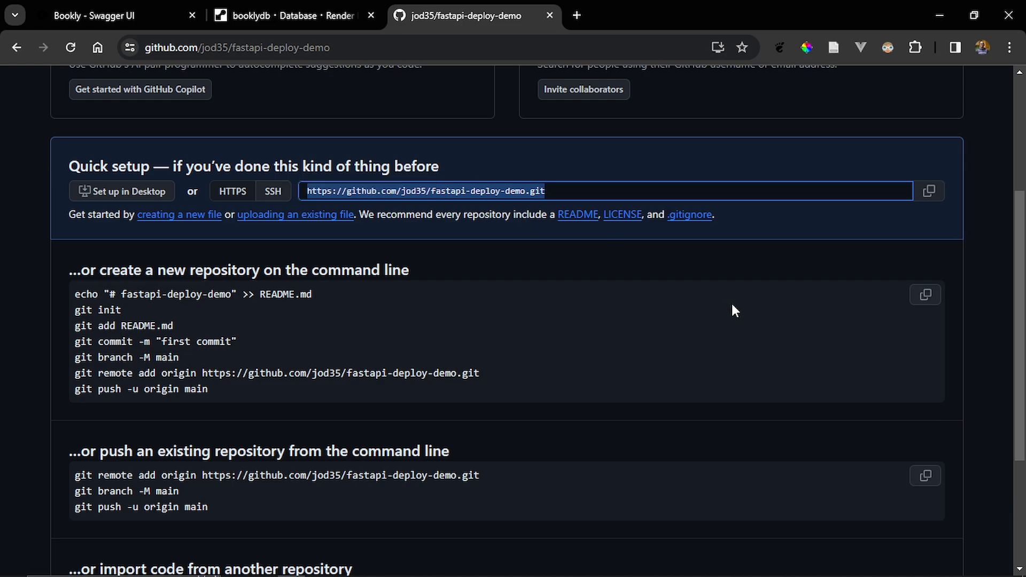
- Switch to VS Code, clear the terminal and add the copied fastapi-deploy-demo URL as a remote with git remote add origin
{"action": "key", "text": "alt+Tab"}
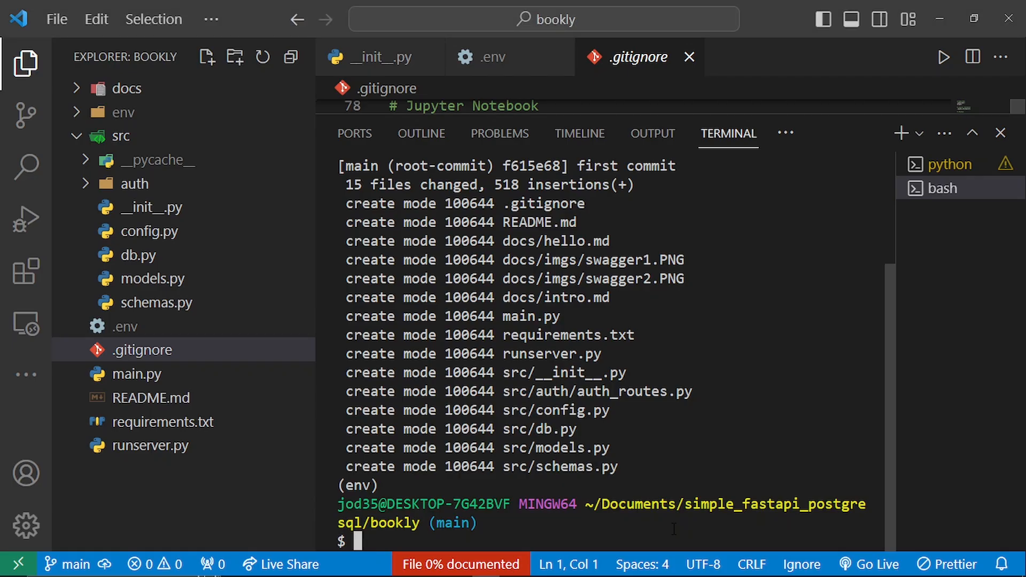
{"action": "key", "text": "ctrl+l"}
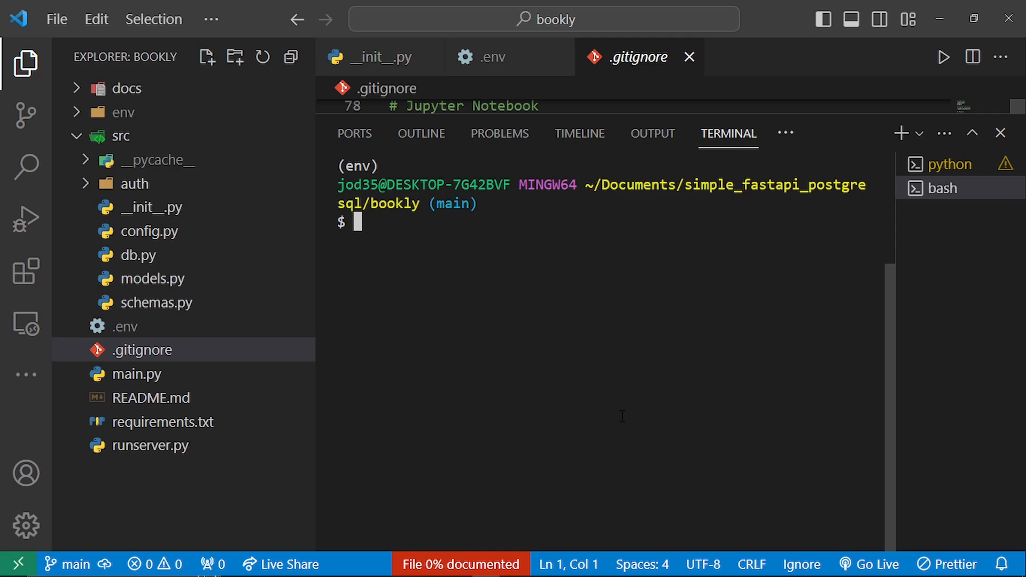
{"action": "type", "text": "git remote "}
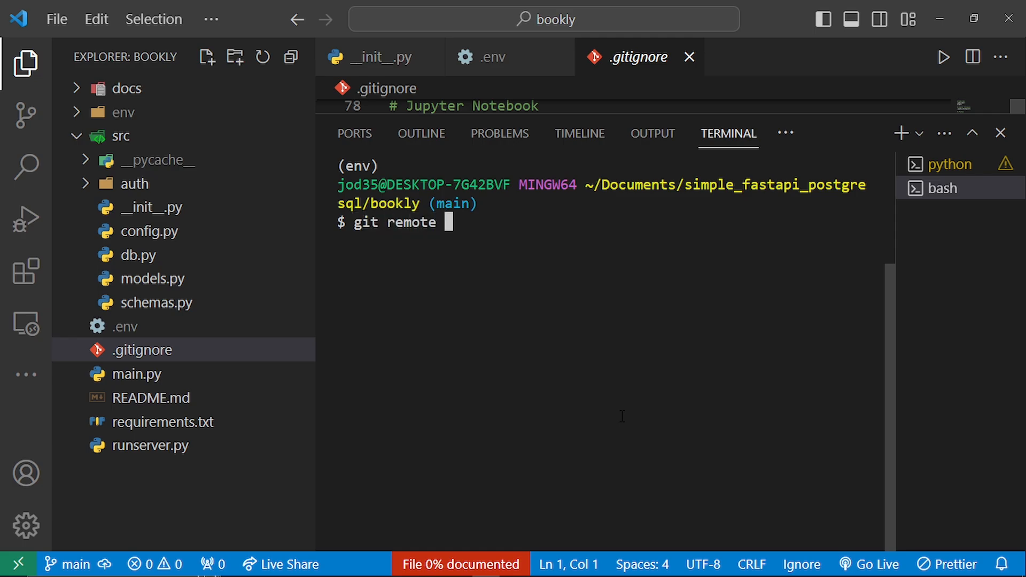
{"action": "type", "text": "add origin"}
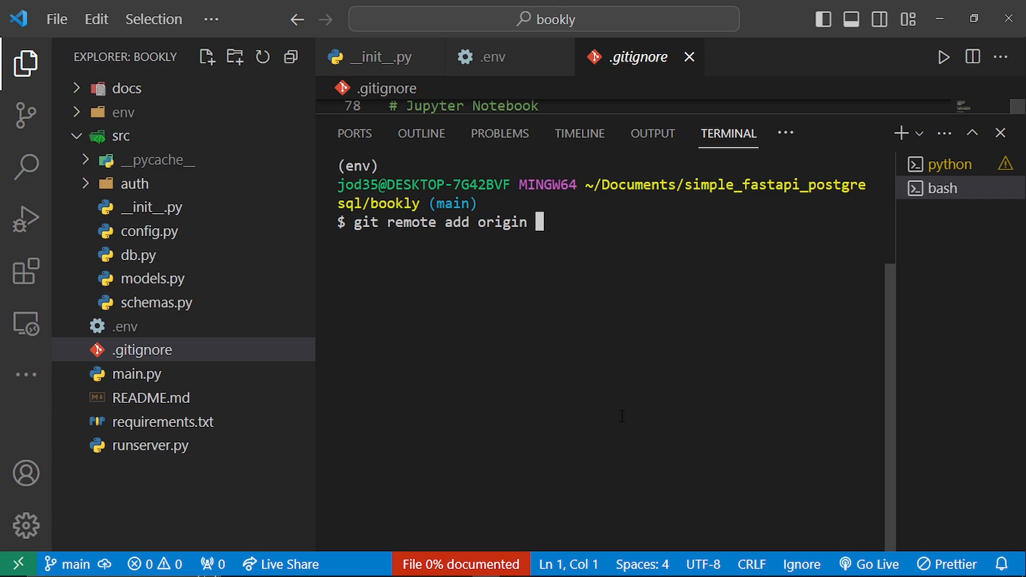
{"action": "key", "text": "ctrl+v"}
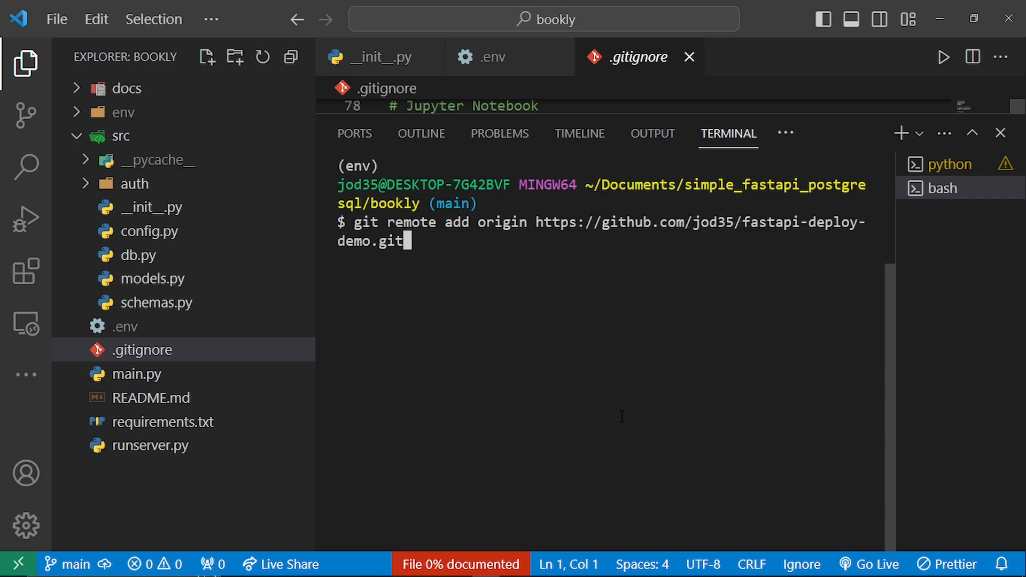
{"action": "key", "text": "Return"}
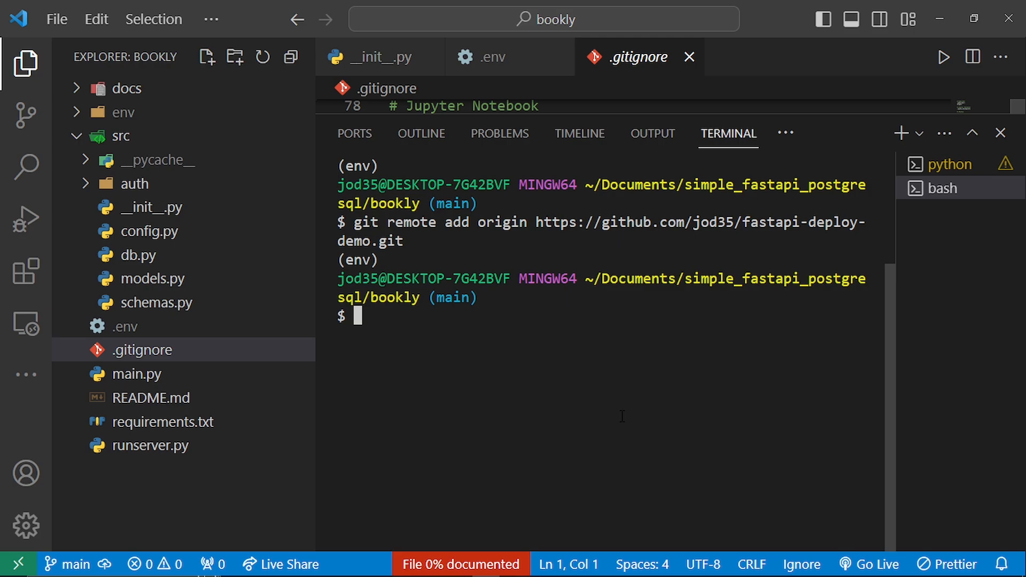
- Push the commit with git push -u origin main, and switch to Chrome to reload the GitHub repository page
{"action": "type", "text": "git push "}
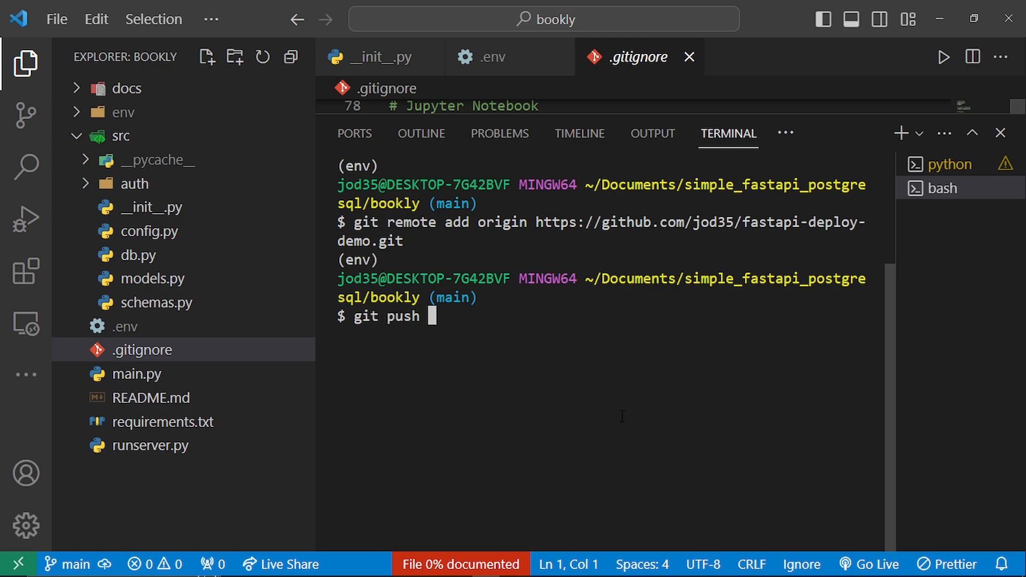
{"action": "type", "text": "-u lorigin"}
{"action": "key", "text": "Left"}
{"action": "key", "text": "Left"}
{"action": "key", "text": "Left"}
{"action": "key", "text": "Left"}
{"action": "key", "text": "Left"}
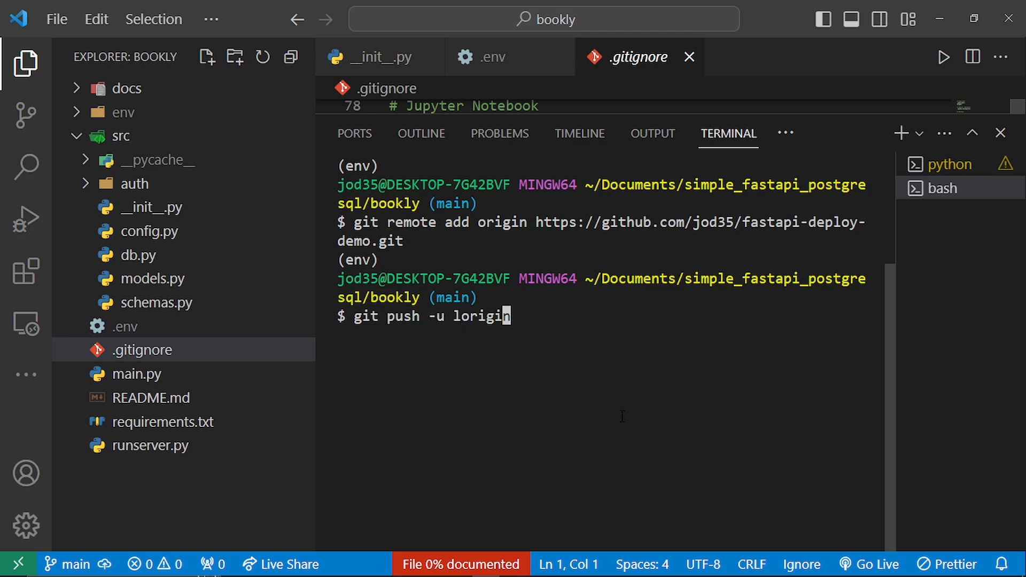
{"action": "key", "text": "Left"}
{"action": "key", "text": "Left"}
{"action": "key", "text": "Delete"}
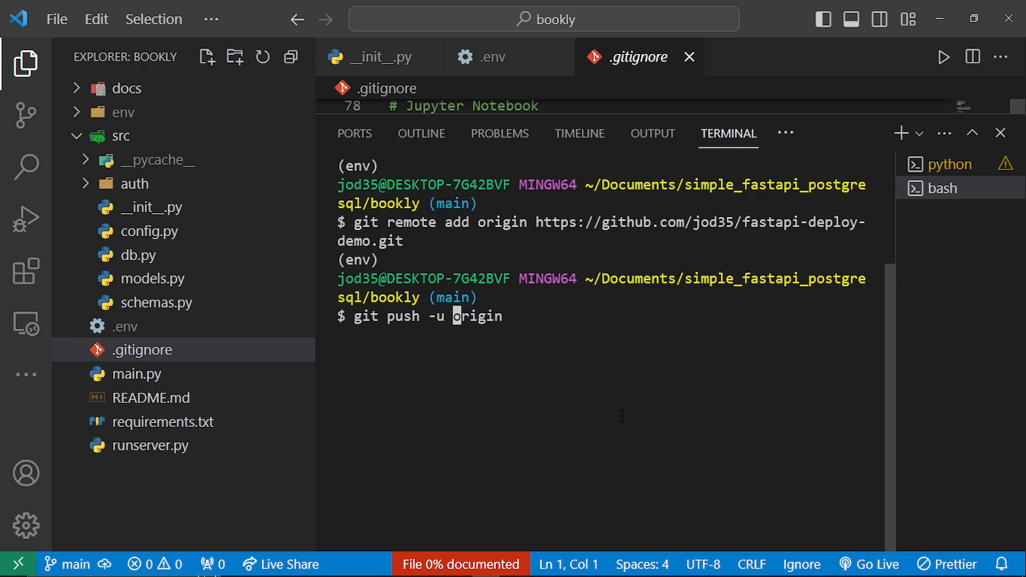
{"action": "key", "text": "Right"}
{"action": "key", "text": "Right"}
{"action": "key", "text": "Right"}
{"action": "key", "text": "End"}
{"action": "type", "text": "main"}
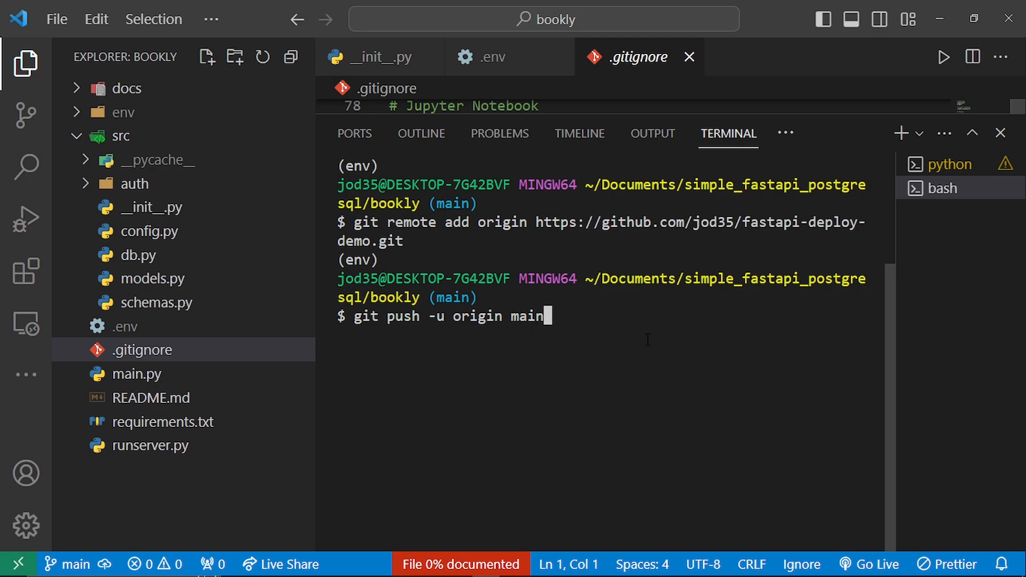
{"action": "key", "text": "Return"}
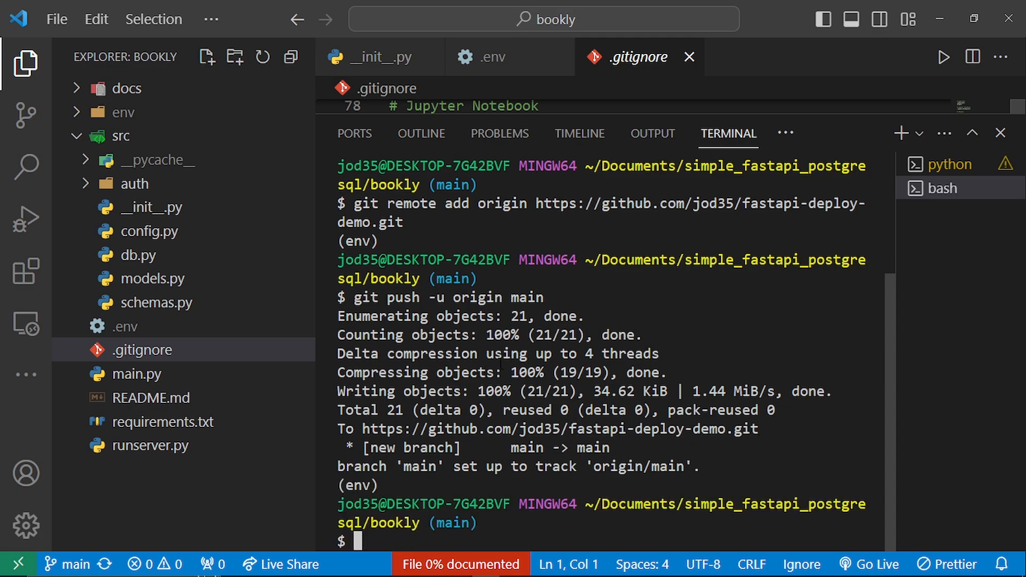
{"action": "key", "text": "alt+Tab"}
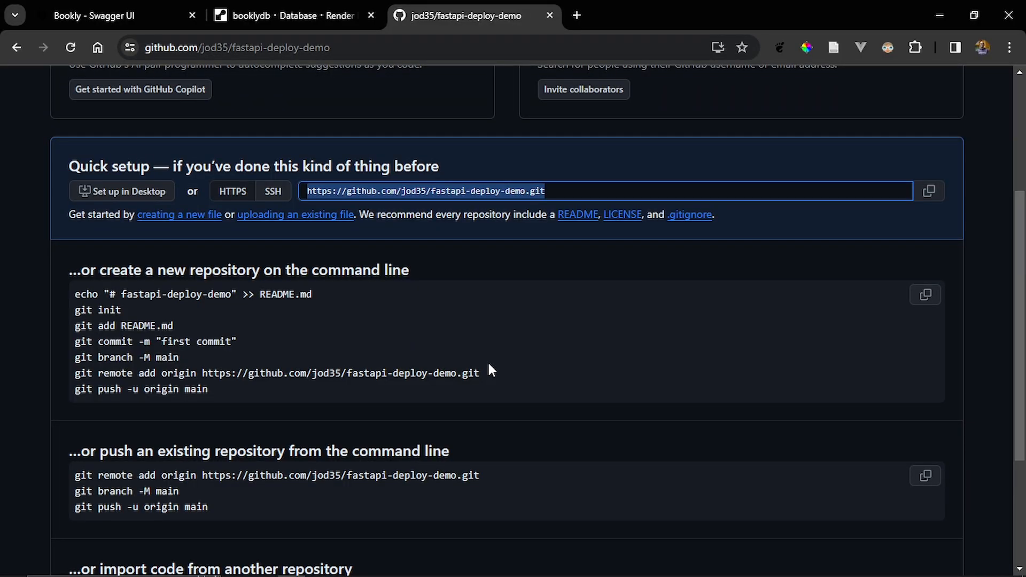
{"action": "key", "text": "F5"}
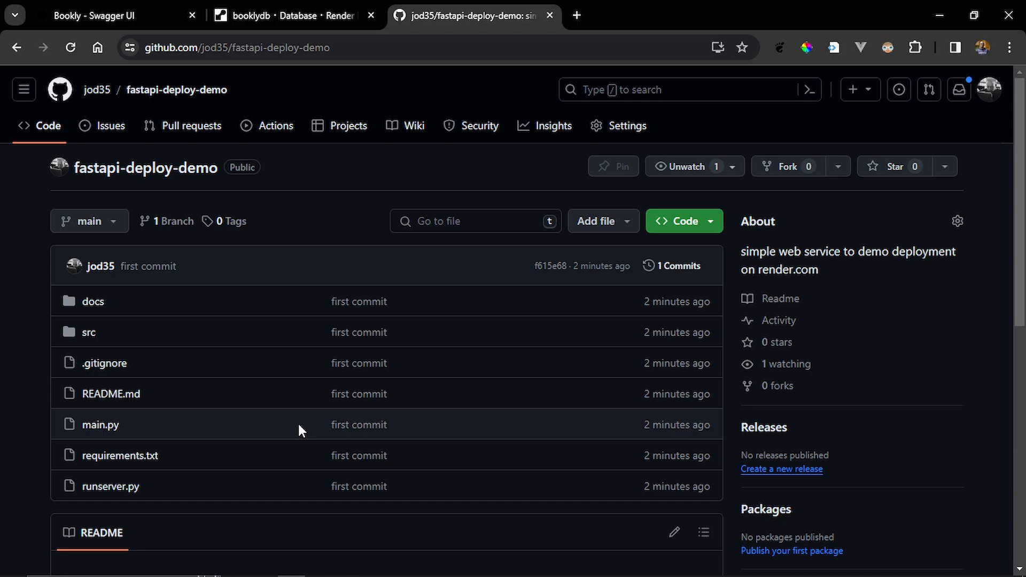
- Start a new Web Service on Render that builds and deploys from a Git repository, continuing to the repository selection
{"action": "left_click", "coordinate": [301, 8]}
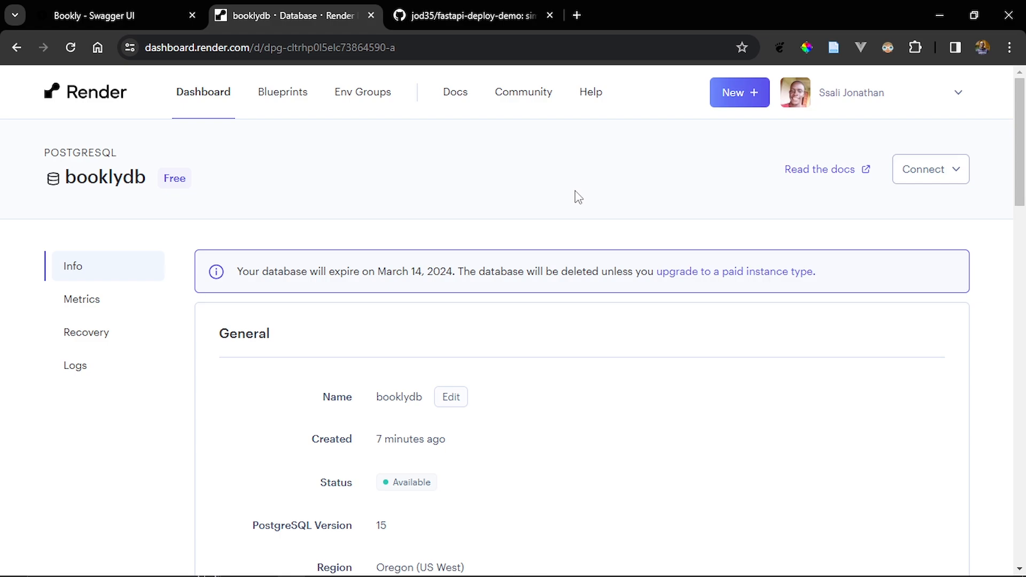
{"action": "left_click", "coordinate": [740, 102]}
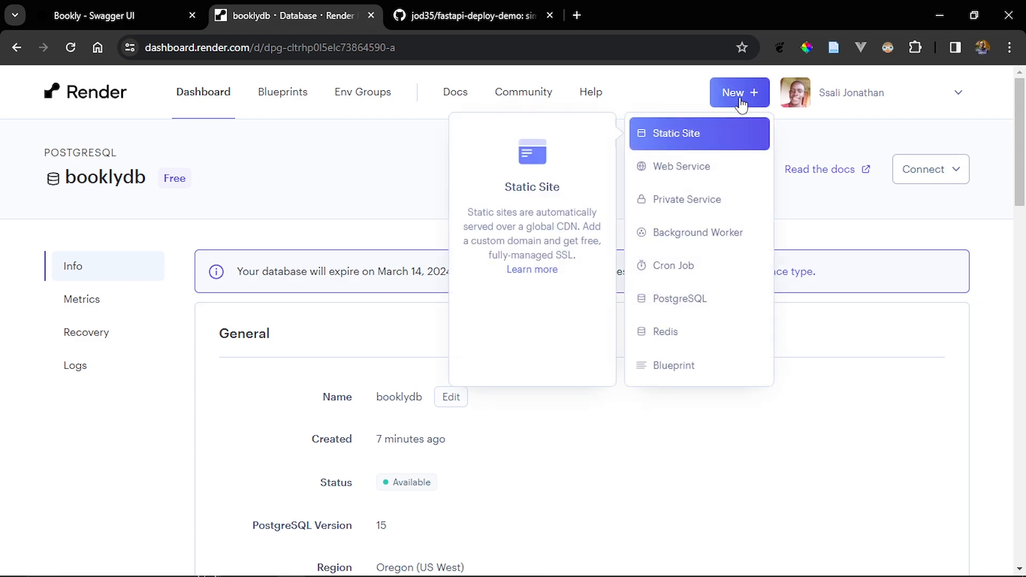
{"action": "left_click", "coordinate": [736, 162]}
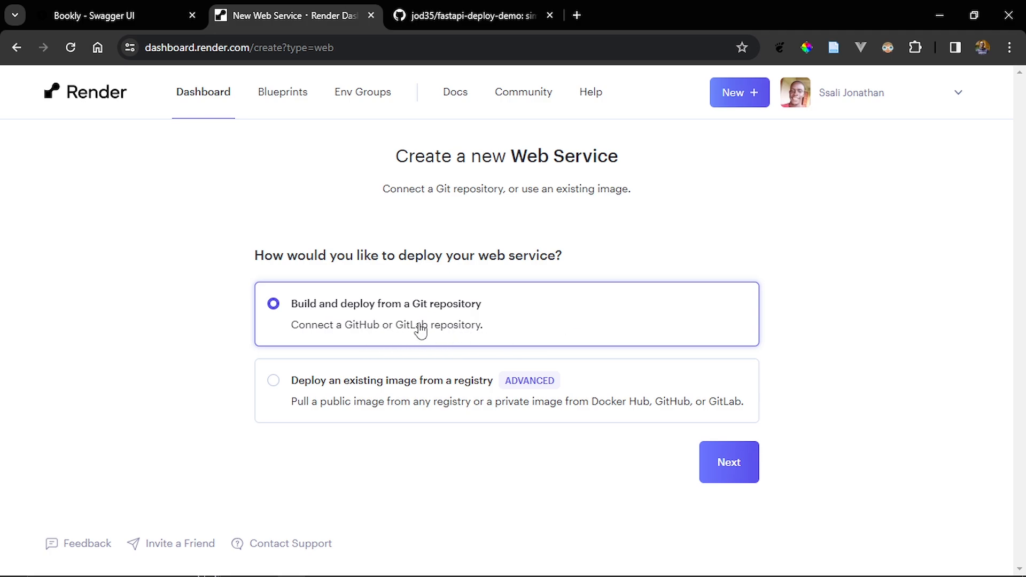
{"action": "left_click", "coordinate": [737, 465]}
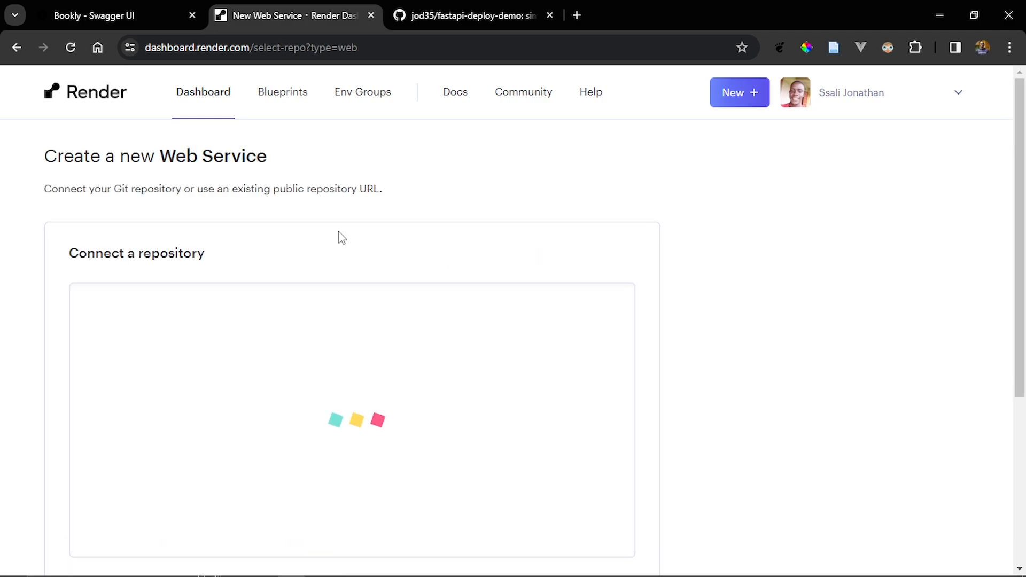
- Connect the fastapi-deploy-demo repository and name the web service bookly-fastapi
{"action": "scroll", "coordinate": [154, 249], "scroll_direction": "down", "scroll_amount": 1}
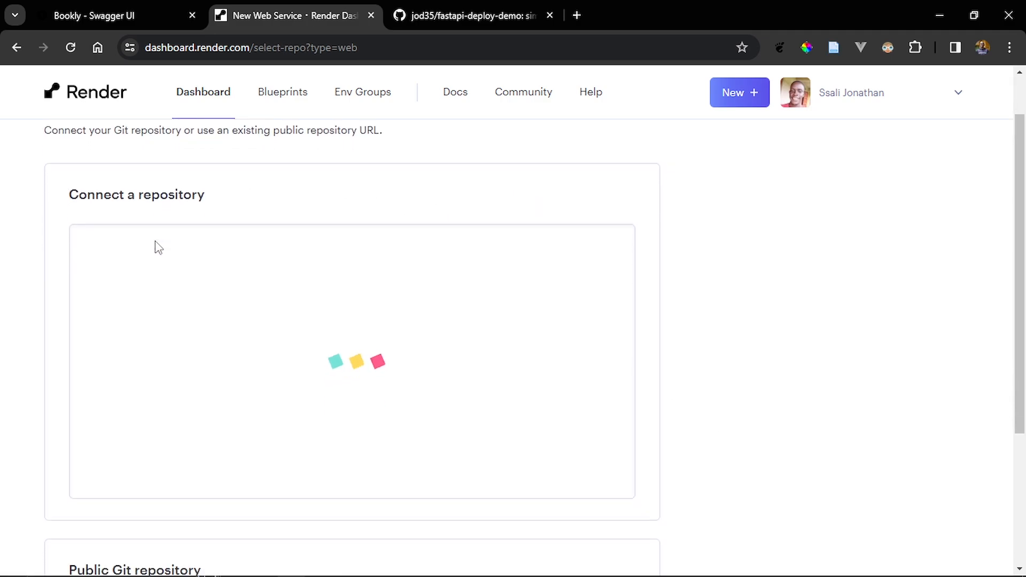
{"action": "scroll", "coordinate": [159, 247], "scroll_direction": "down", "scroll_amount": 1}
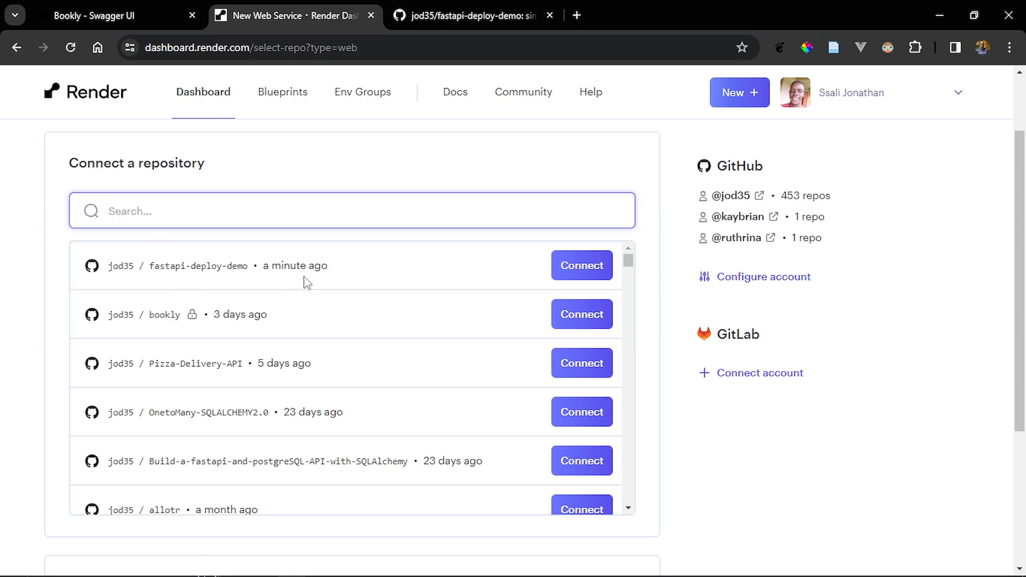
{"action": "left_click", "coordinate": [572, 268]}
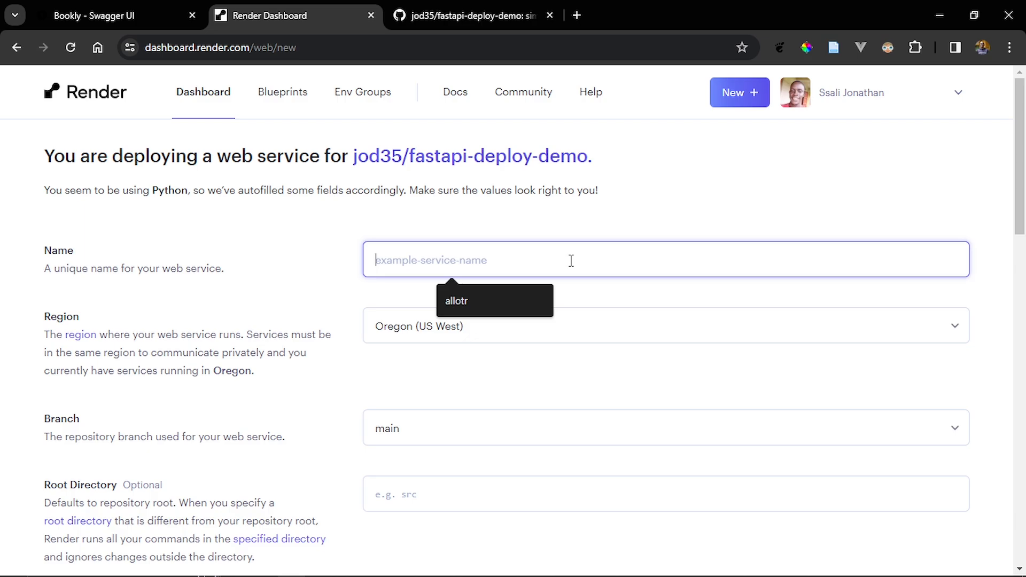
{"action": "type", "text": "bookl"}
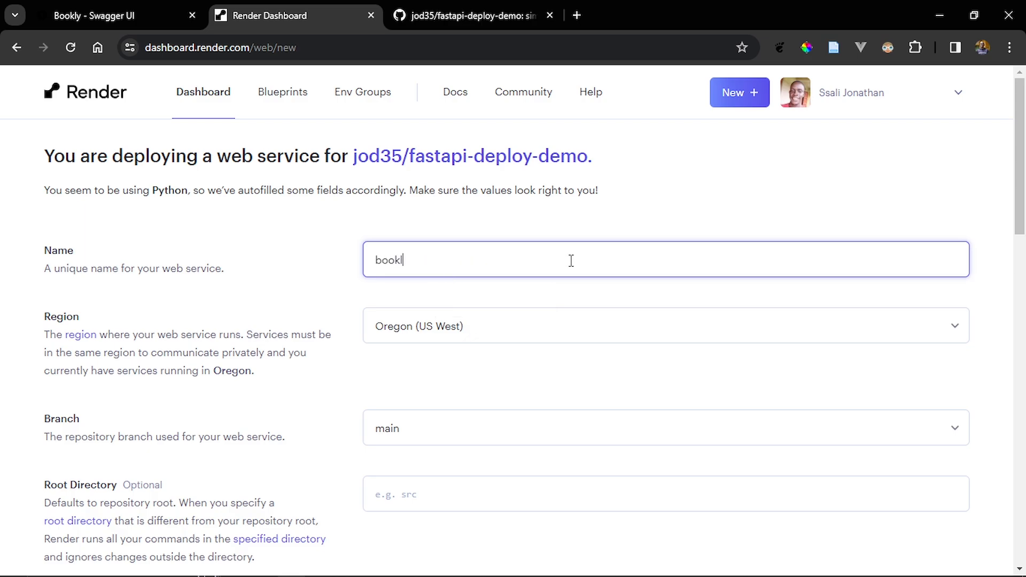
{"action": "type", "text": "y-fastapi"}
- Check the region, branch and root directory settings and choose Python 3 as the service's runtime
{"action": "scroll", "coordinate": [572, 260], "scroll_direction": "down", "scroll_amount": 2}
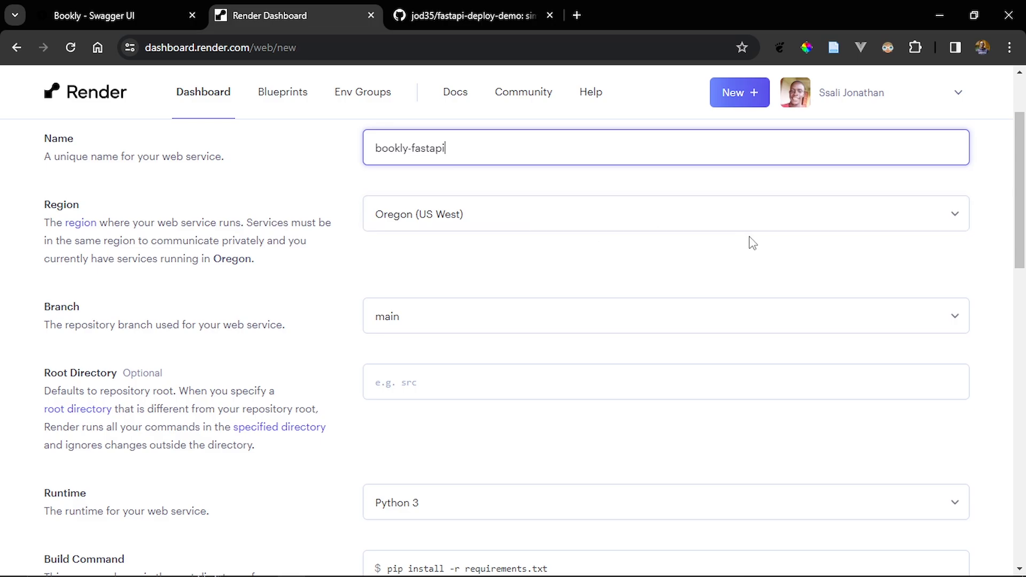
{"action": "scroll", "coordinate": [732, 251], "scroll_direction": "down", "scroll_amount": 1}
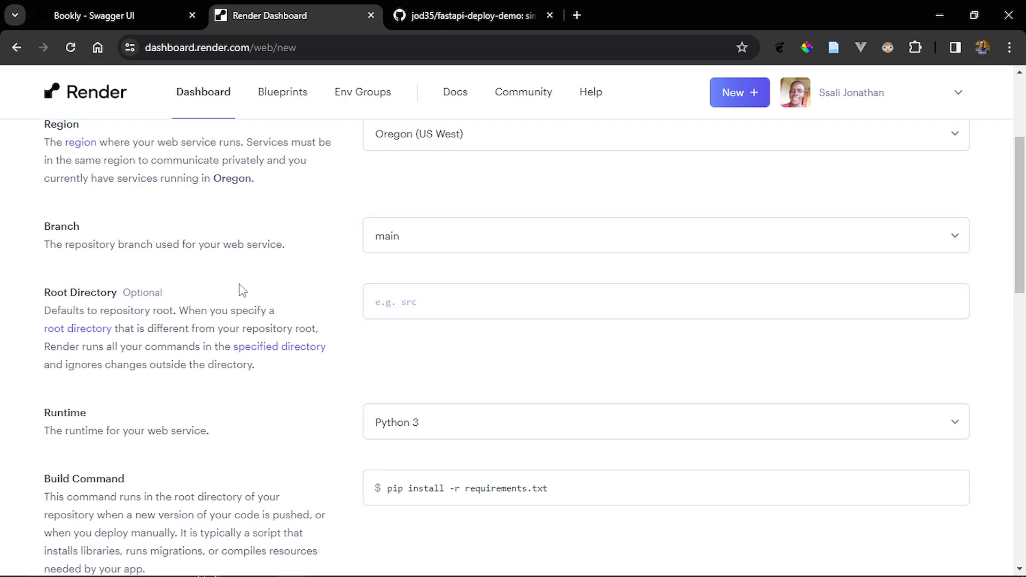
{"action": "scroll", "coordinate": [241, 291], "scroll_direction": "down", "scroll_amount": 1}
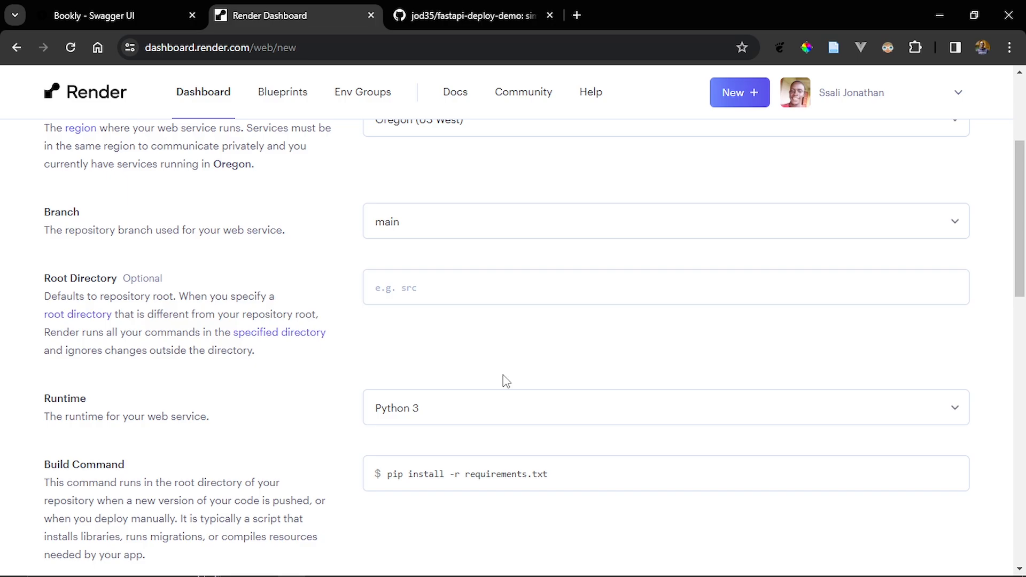
{"action": "scroll", "coordinate": [507, 381], "scroll_direction": "down", "scroll_amount": 4}
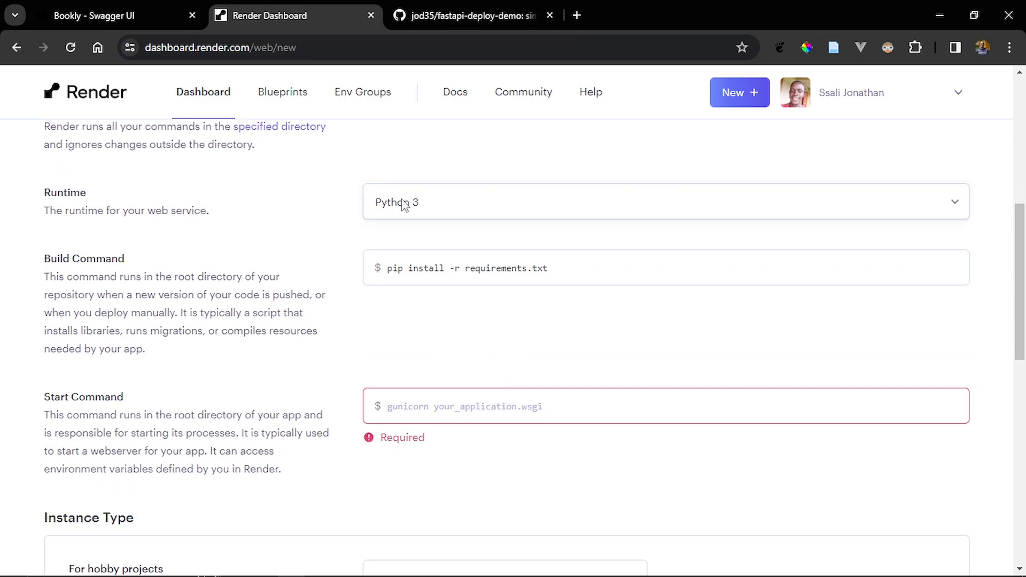
{"action": "left_click", "coordinate": [428, 207]}
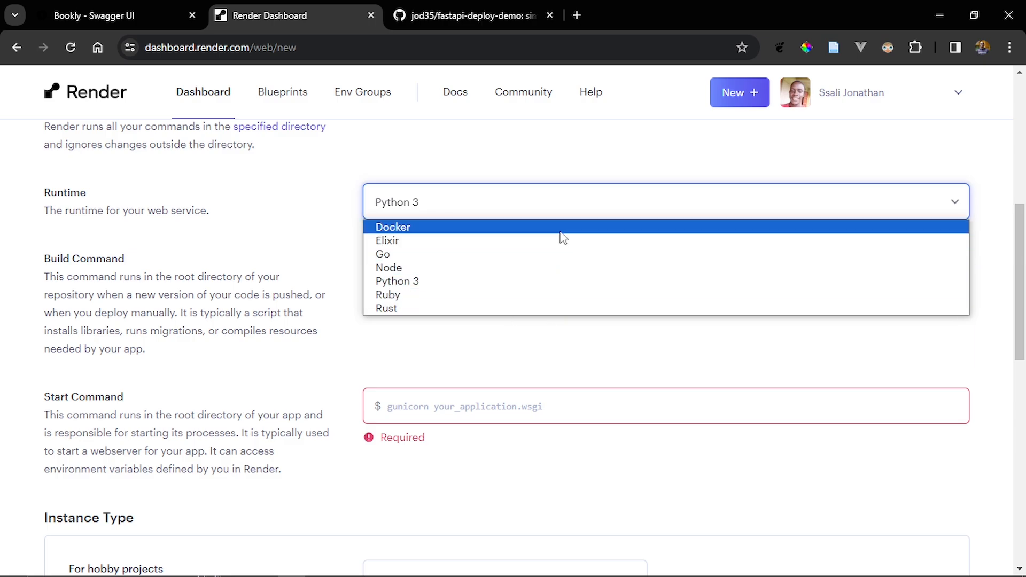
{"action": "left_click", "coordinate": [577, 283]}
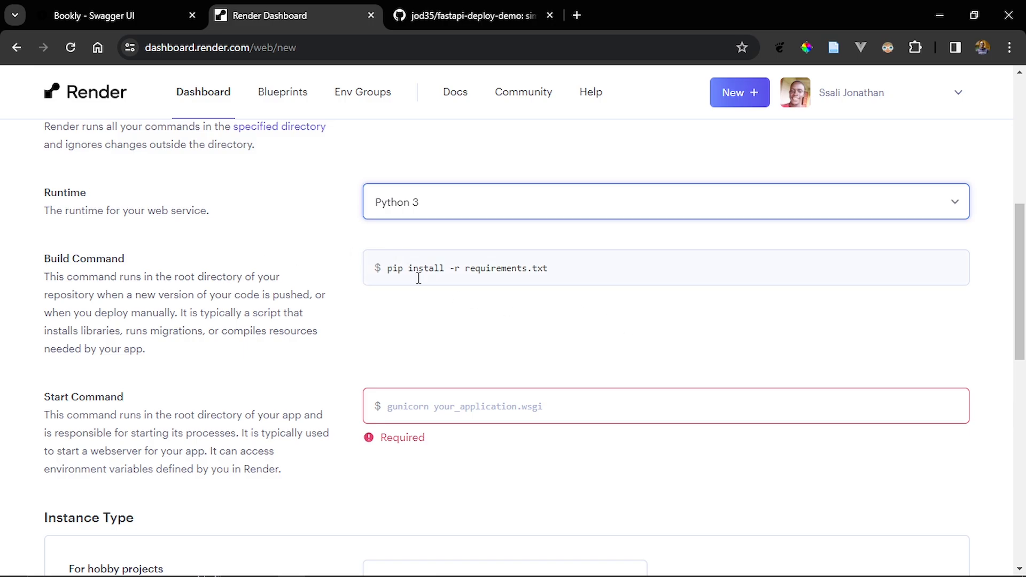
- Switch to VS Code to review the dependencies in requirements.txt, and return to the Render service form in Chrome
{"action": "key", "text": "alt+Tab"}
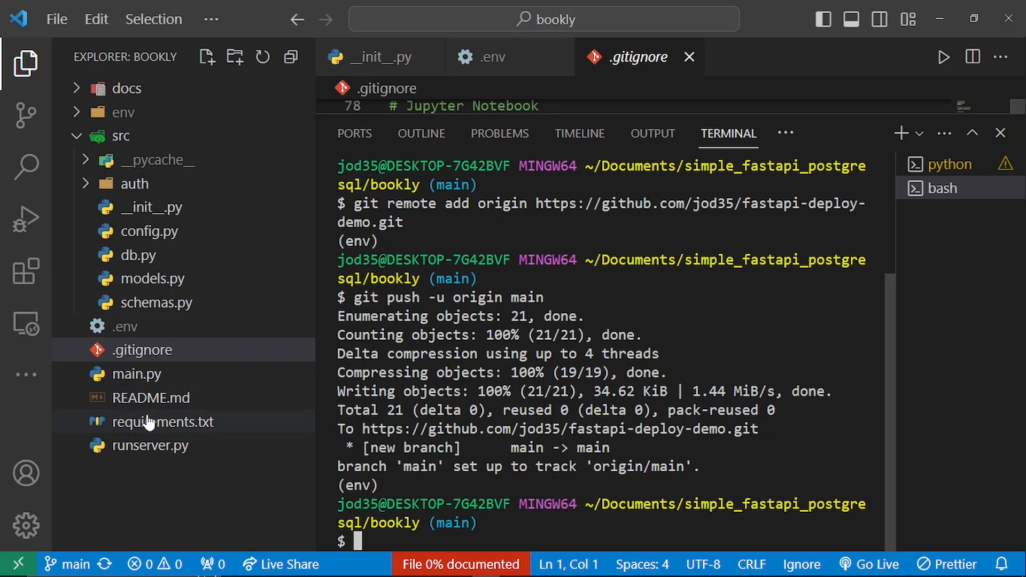
{"action": "left_click", "coordinate": [150, 421]}
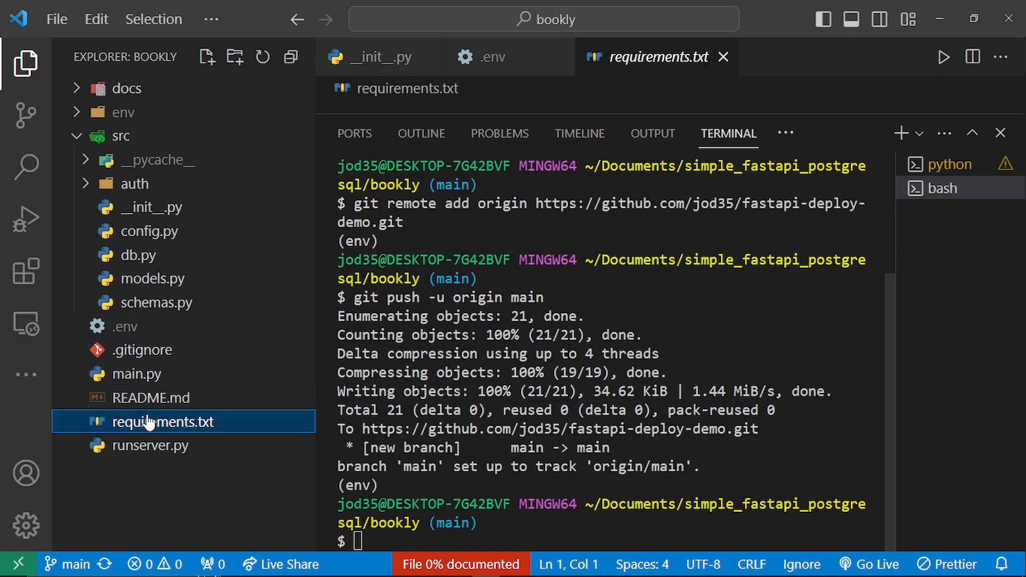
{"action": "left_click", "coordinate": [1000, 133]}
{"action": "scroll", "coordinate": [730, 324], "scroll_direction": "down", "scroll_amount": 6}
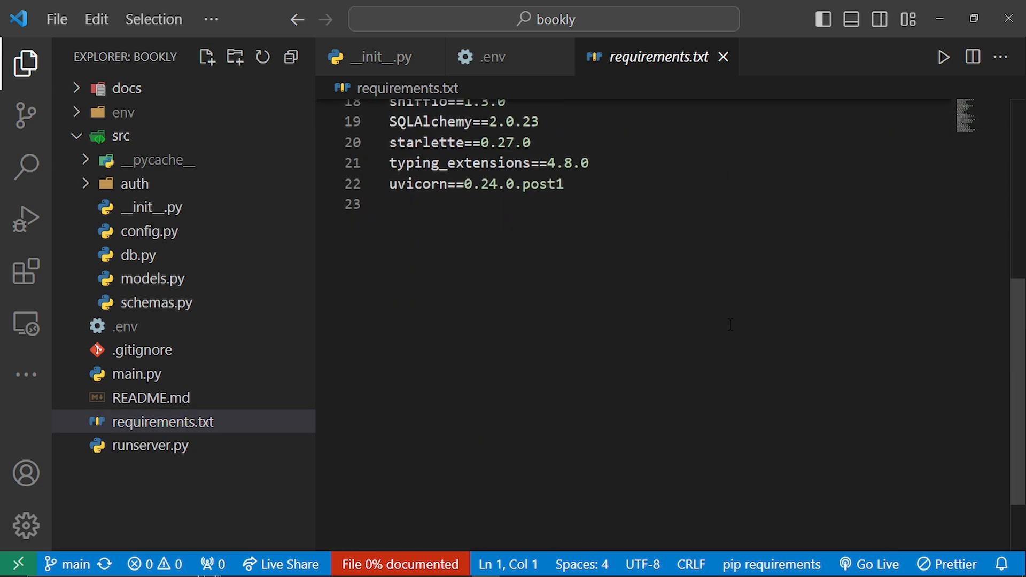
{"action": "scroll", "coordinate": [730, 325], "scroll_direction": "up", "scroll_amount": 5}
{"action": "scroll", "coordinate": [729, 324], "scroll_direction": "down", "scroll_amount": 3}
{"action": "scroll", "coordinate": [730, 326], "scroll_direction": "up", "scroll_amount": 3}
{"action": "key", "text": "alt+Tab"}
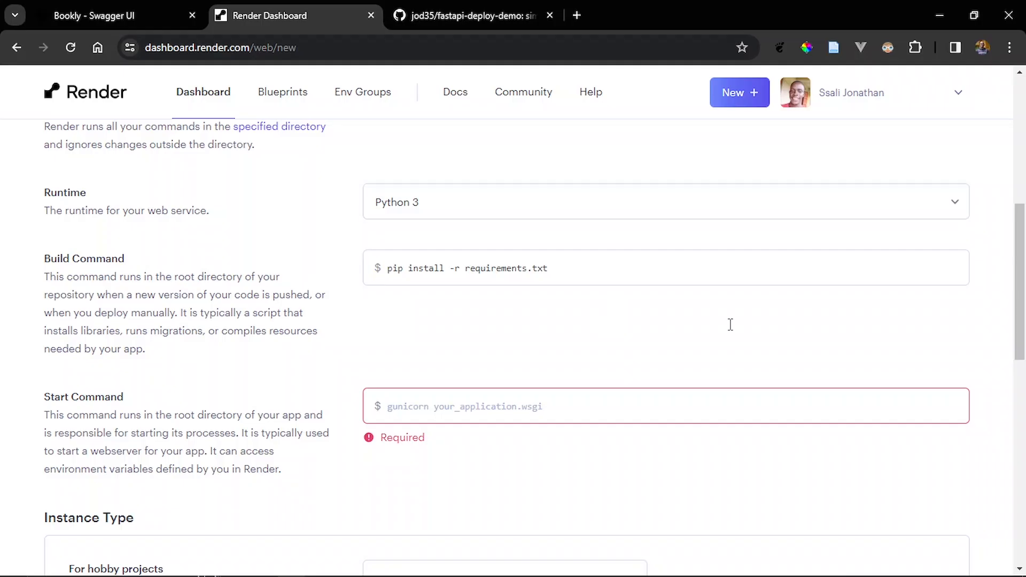
{"action": "scroll", "coordinate": [611, 301], "scroll_direction": "down", "scroll_amount": 4}
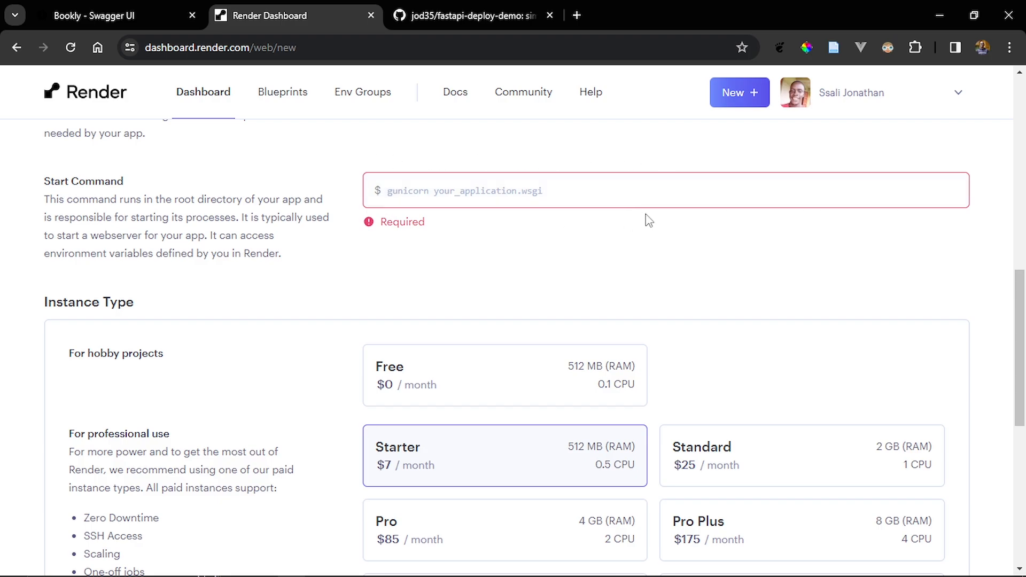
- Switch to VS Code, examine the python terminal's server output and open runserver.py with the terminal hidden
{"action": "key", "text": "alt+Tab"}
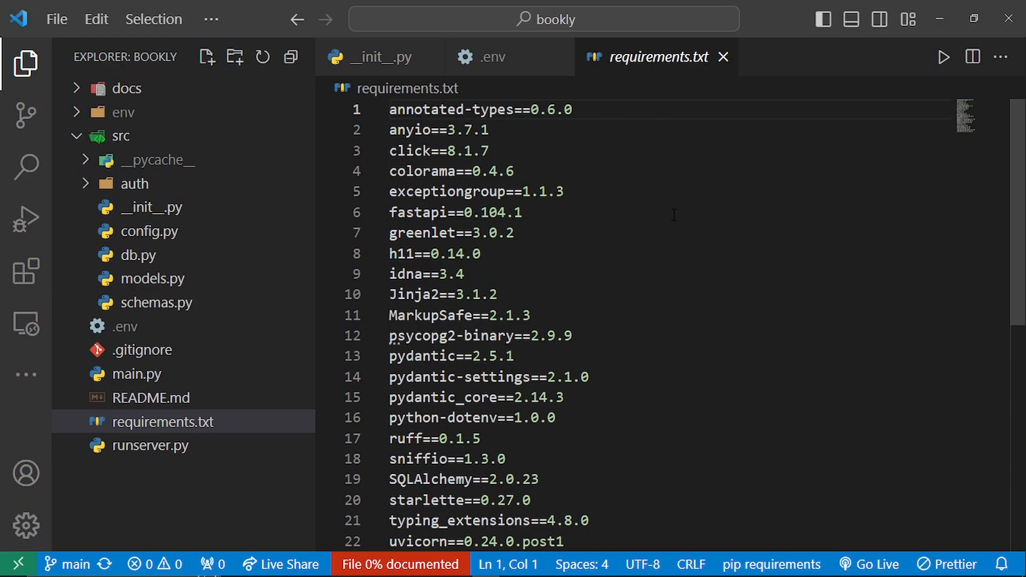
{"action": "key", "text": "ctrl+grave"}
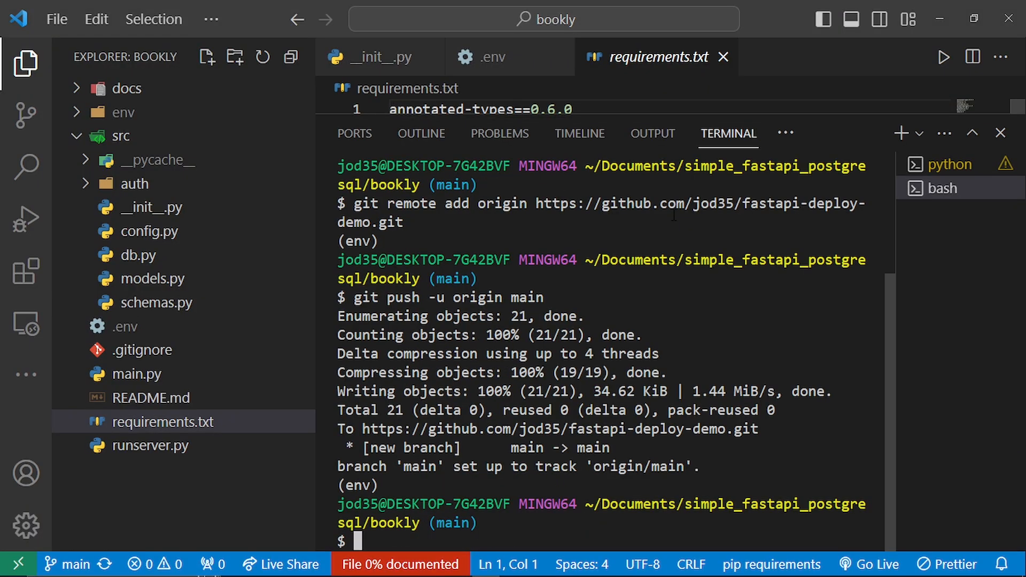
{"action": "left_click", "coordinate": [932, 165]}
{"action": "scroll", "coordinate": [837, 262], "scroll_direction": "up", "scroll_amount": 15}
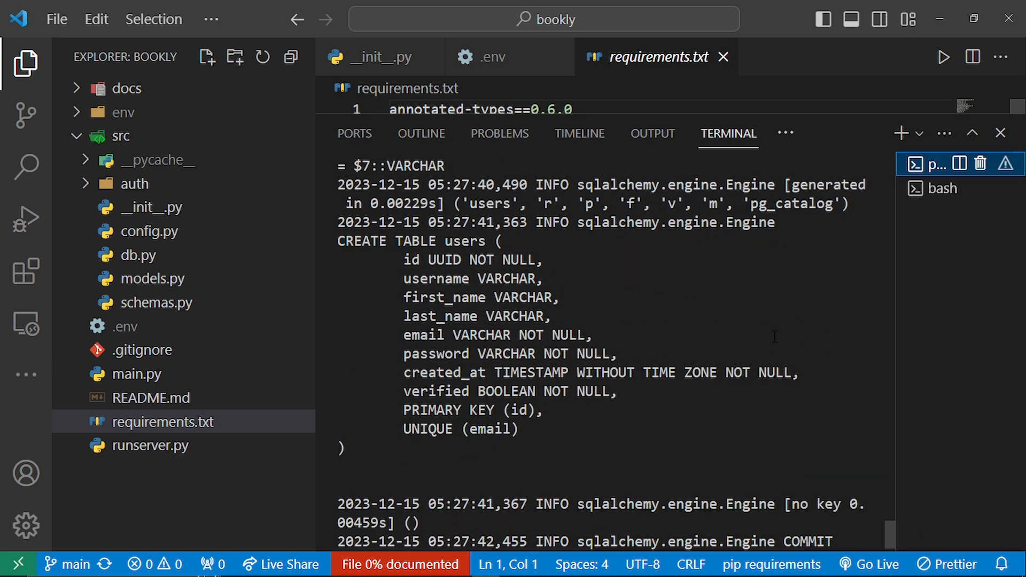
{"action": "scroll", "coordinate": [601, 353], "scroll_direction": "down", "scroll_amount": 15}
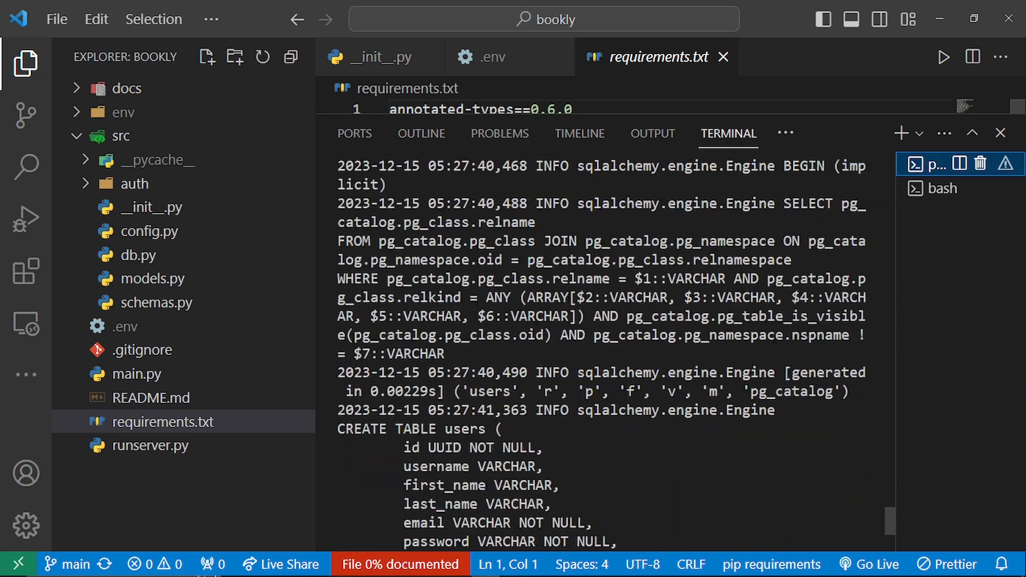
{"action": "scroll", "coordinate": [600, 353], "scroll_direction": "up", "scroll_amount": 5}
{"action": "scroll", "coordinate": [601, 352], "scroll_direction": "down", "scroll_amount": 2}
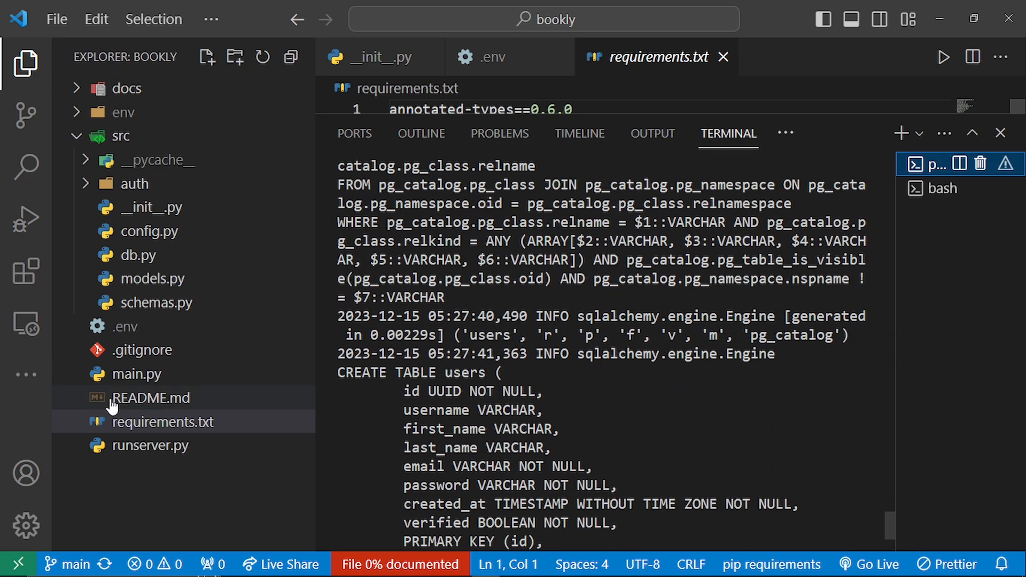
{"action": "left_click", "coordinate": [184, 445]}
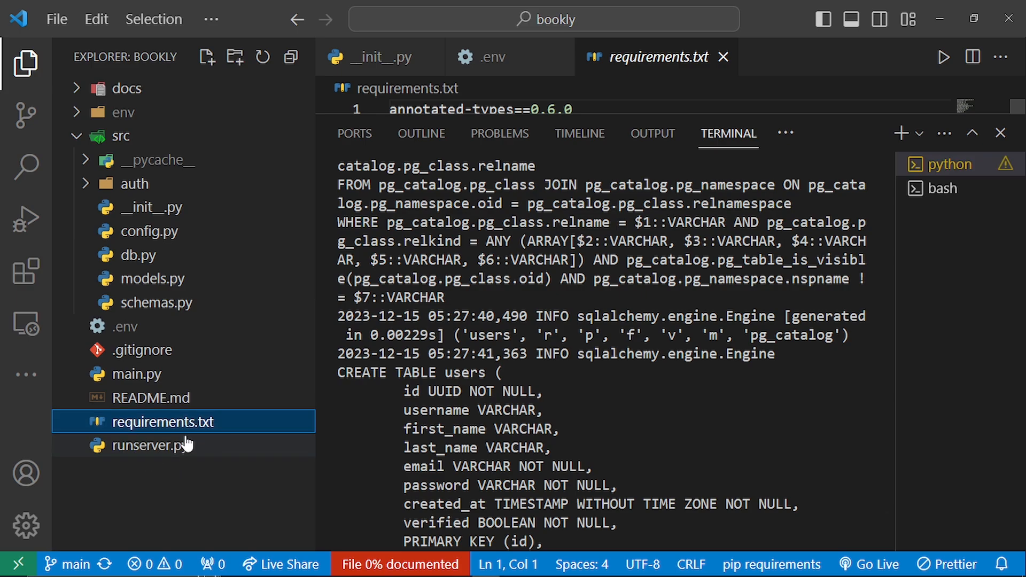
{"action": "left_click", "coordinate": [1001, 133]}
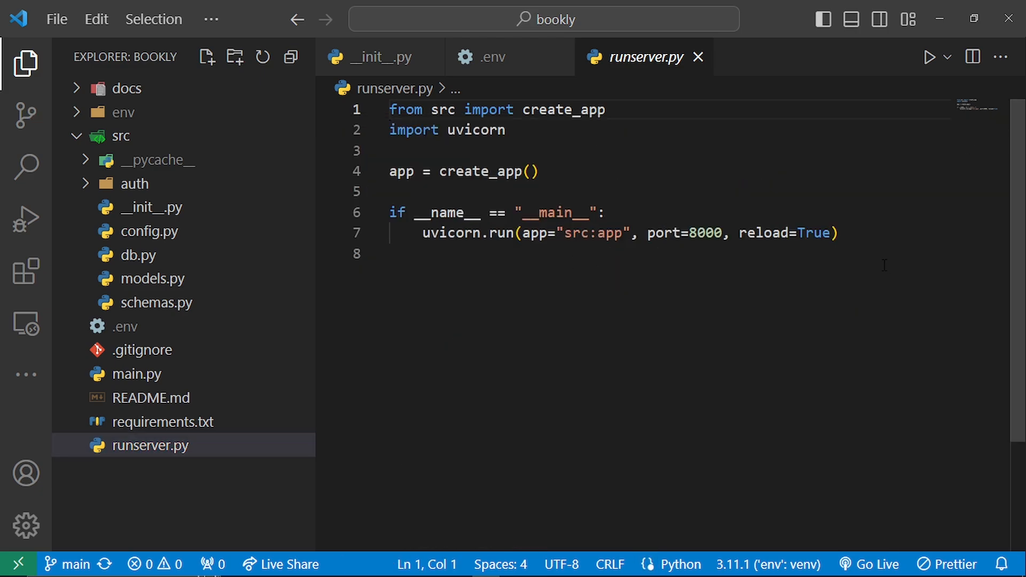
- Switch to Chrome and set the web service's start command to python3 runserver.py
{"action": "key", "text": "alt+Tab"}
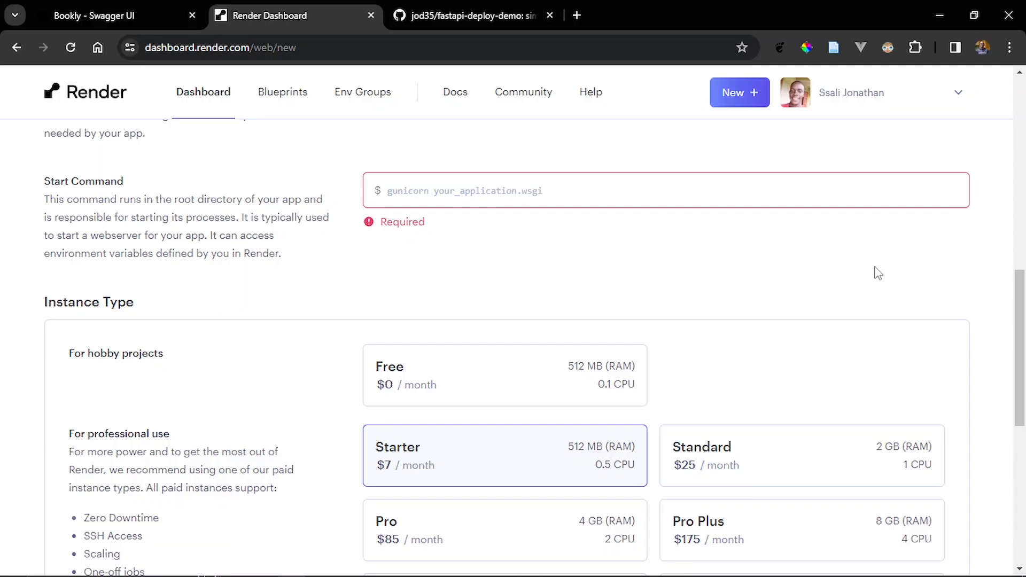
{"action": "left_click", "coordinate": [536, 189]}
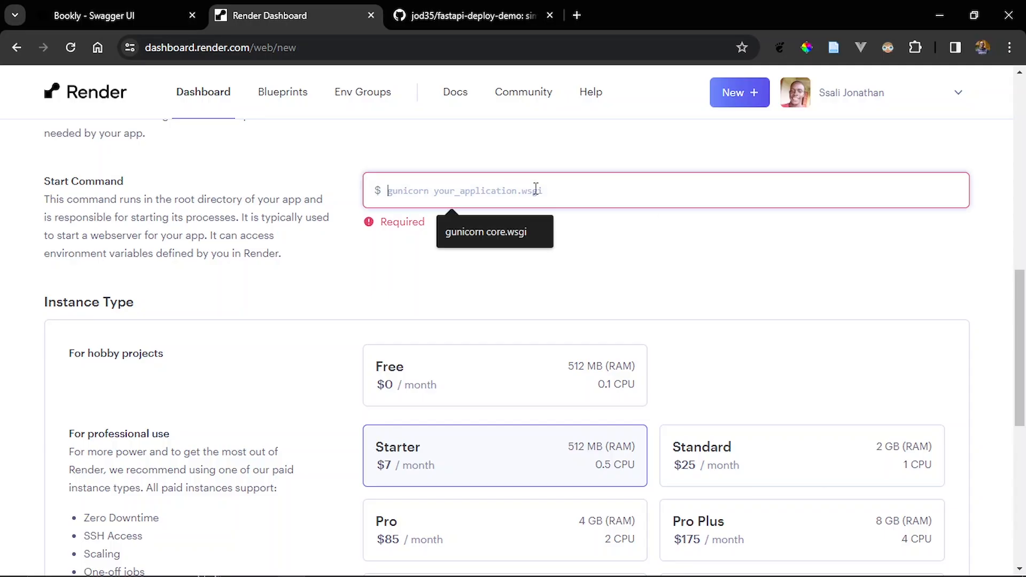
{"action": "type", "text": "pytho"}
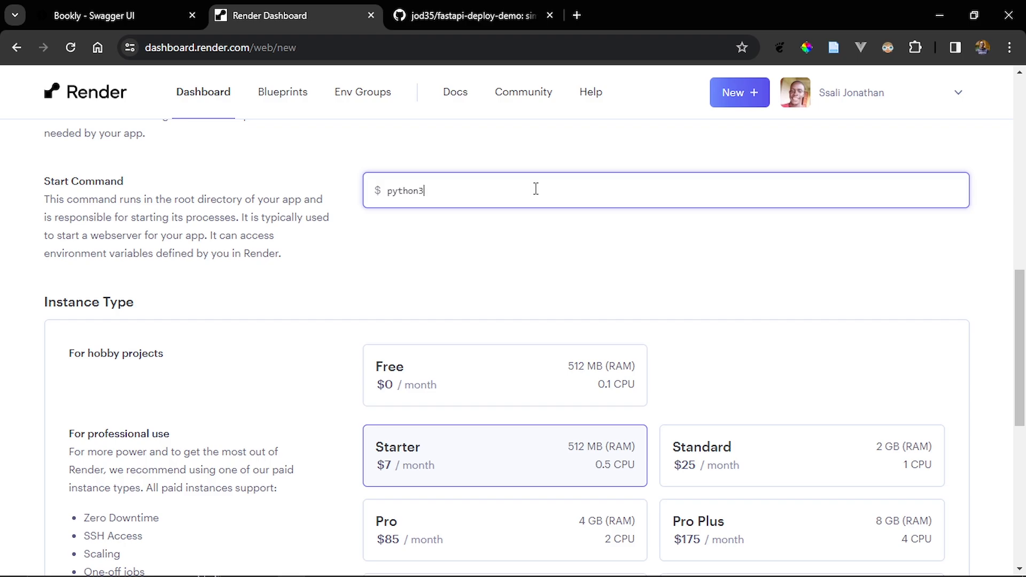
{"action": "type", "text": "n3 runser"}
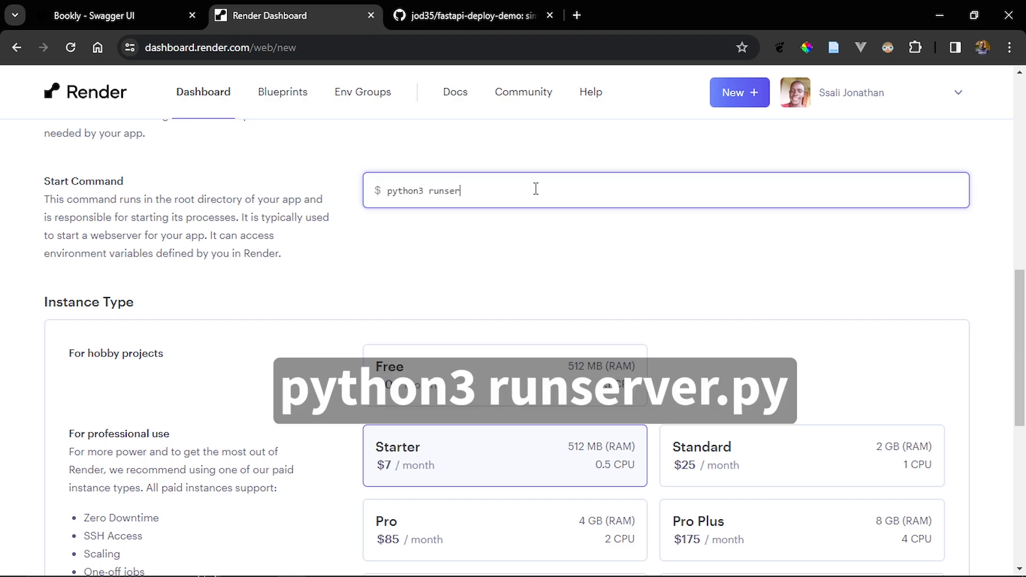
{"action": "type", "text": "ver.py"}
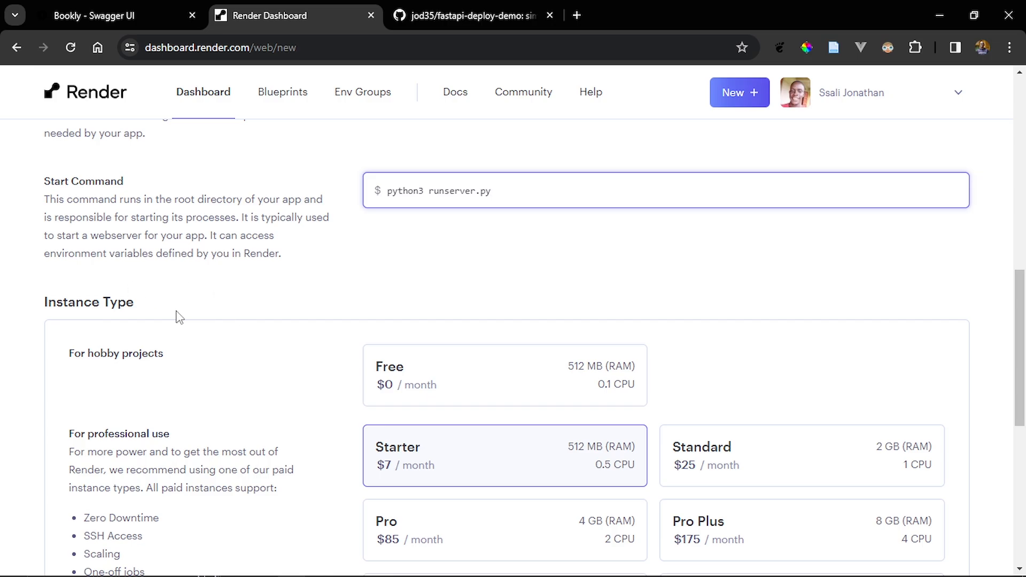
- Select the Free instance type for the web service
{"action": "scroll", "coordinate": [179, 317], "scroll_direction": "down", "scroll_amount": 4}
{"action": "scroll", "coordinate": [179, 318], "scroll_direction": "up", "scroll_amount": 3}
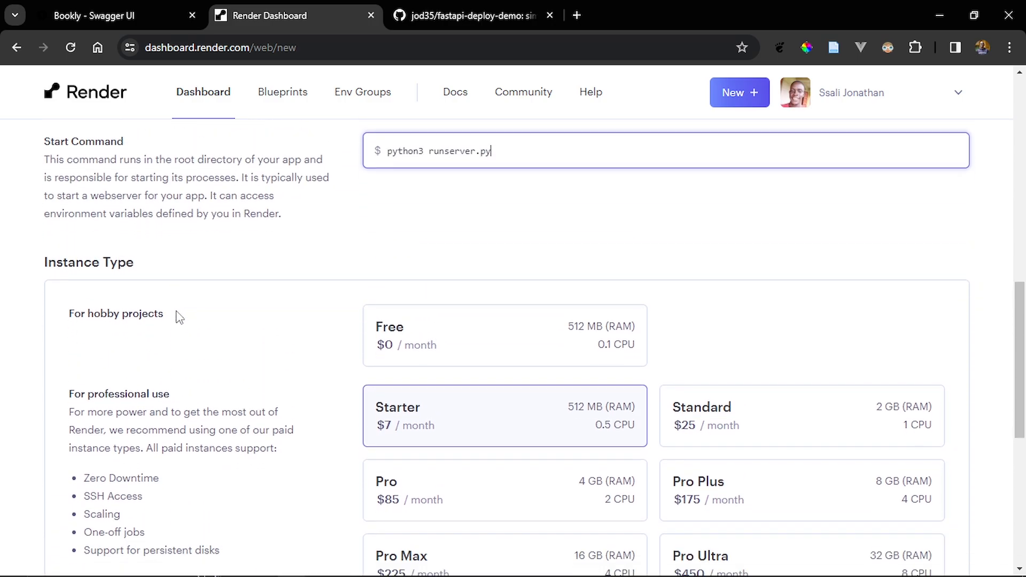
{"action": "scroll", "coordinate": [179, 317], "scroll_direction": "down", "scroll_amount": 2}
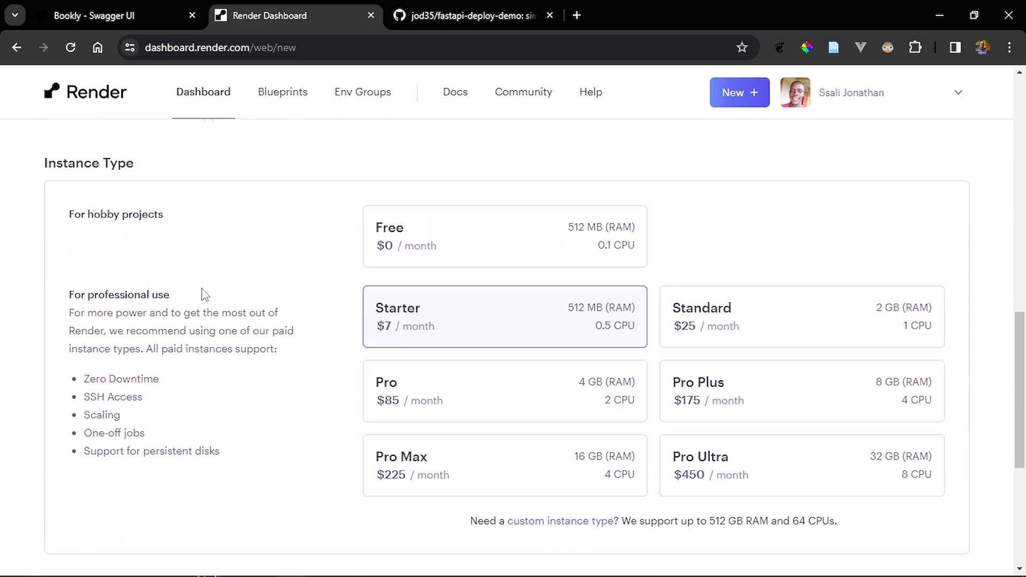
{"action": "left_click", "coordinate": [520, 254]}
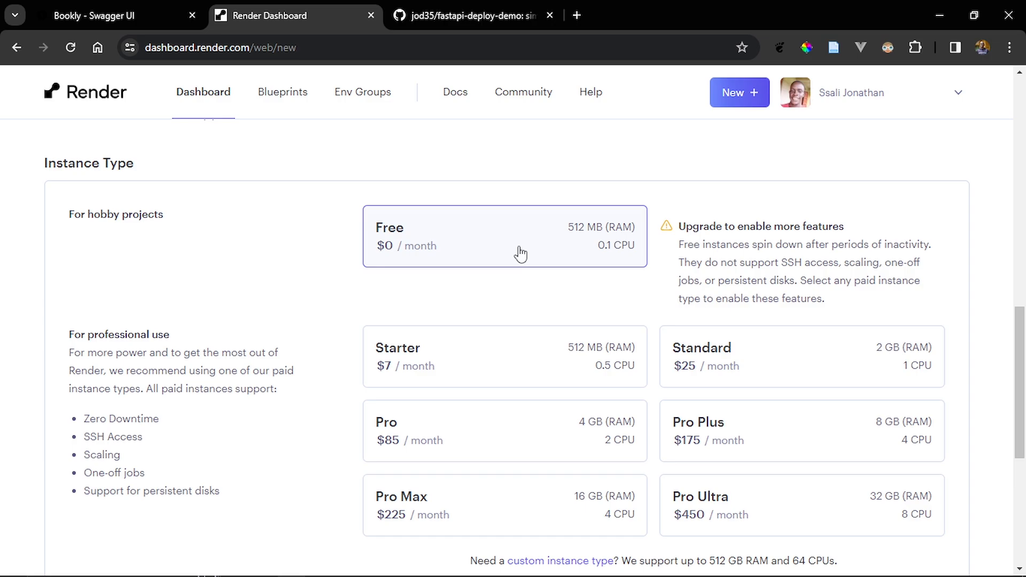
- Copy the name DATABASE_URL from the .env file in VS Code and enter it as the first environment variable's name in Chrome
{"action": "scroll", "coordinate": [519, 254], "scroll_direction": "down", "scroll_amount": 5}
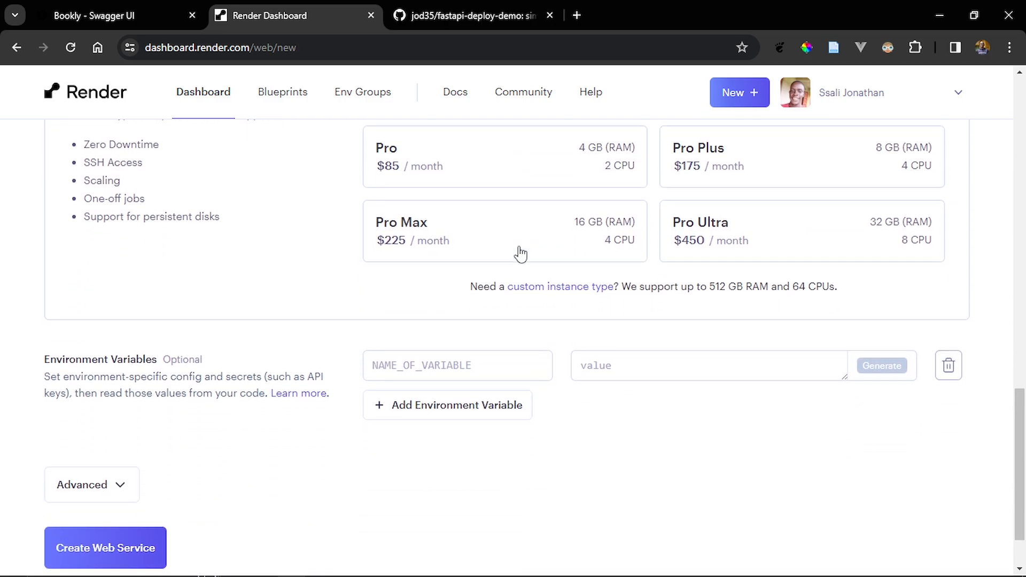
{"action": "scroll", "coordinate": [519, 254], "scroll_direction": "down", "scroll_amount": 2}
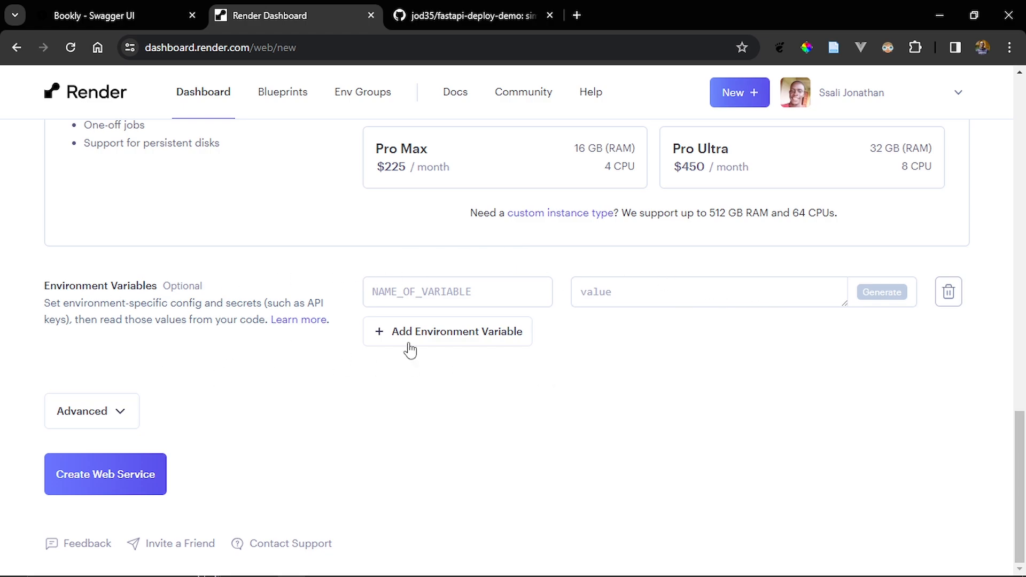
{"action": "key", "text": "alt+Tab"}
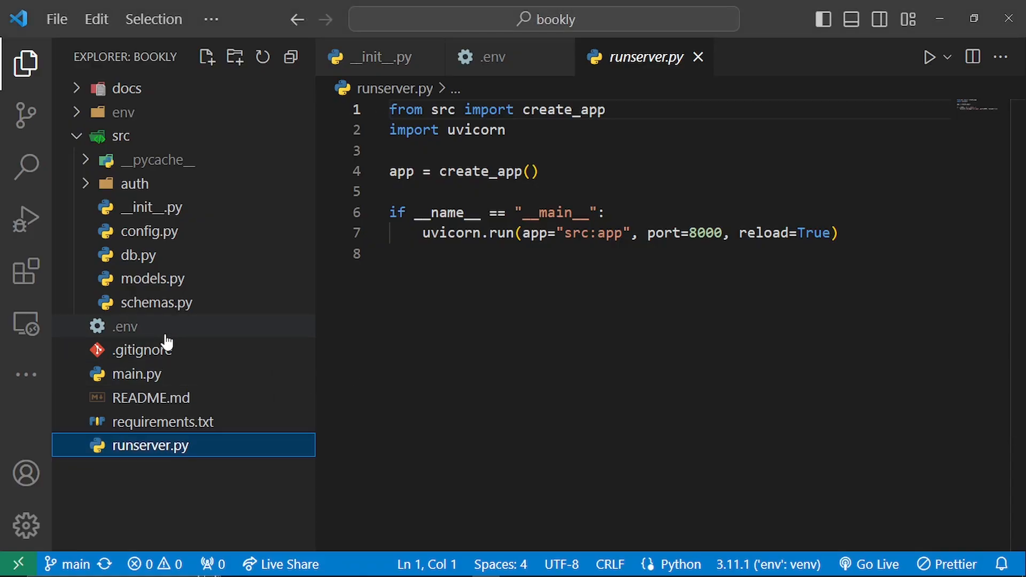
{"action": "left_click", "coordinate": [165, 335]}
{"action": "left_click_drag", "start_coordinate": [491, 110], "coordinate": [391, 110]}
{"action": "key", "text": "ctrl+c"}
{"action": "key", "text": "alt+Tab"}
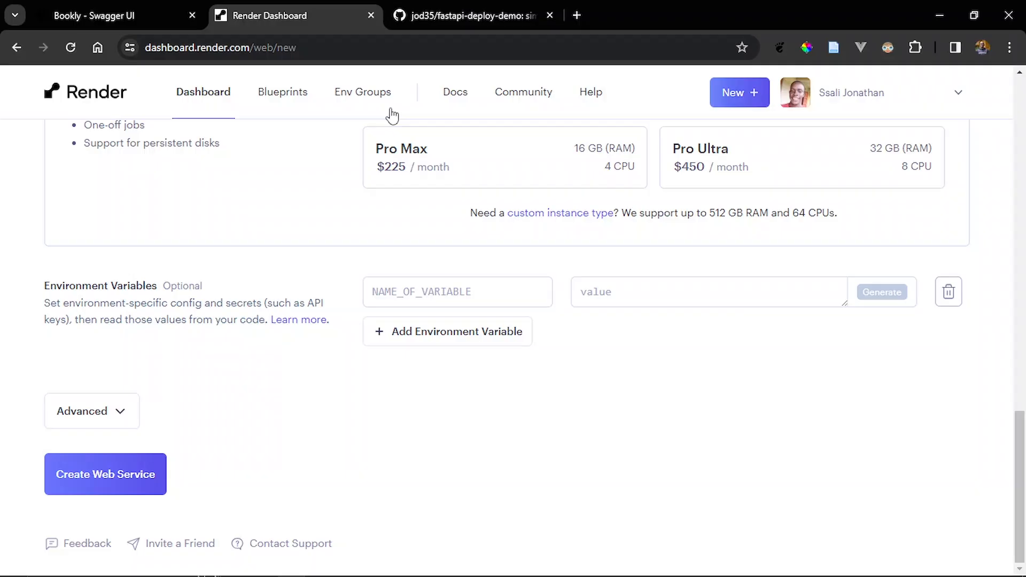
{"action": "left_click", "coordinate": [474, 290]}
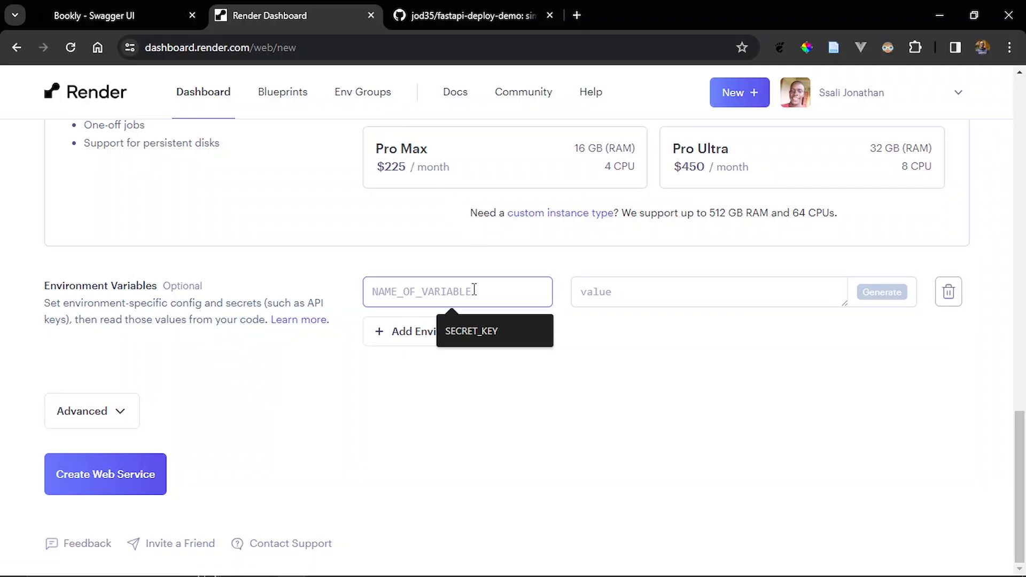
{"action": "key", "text": "ctrl+v"}
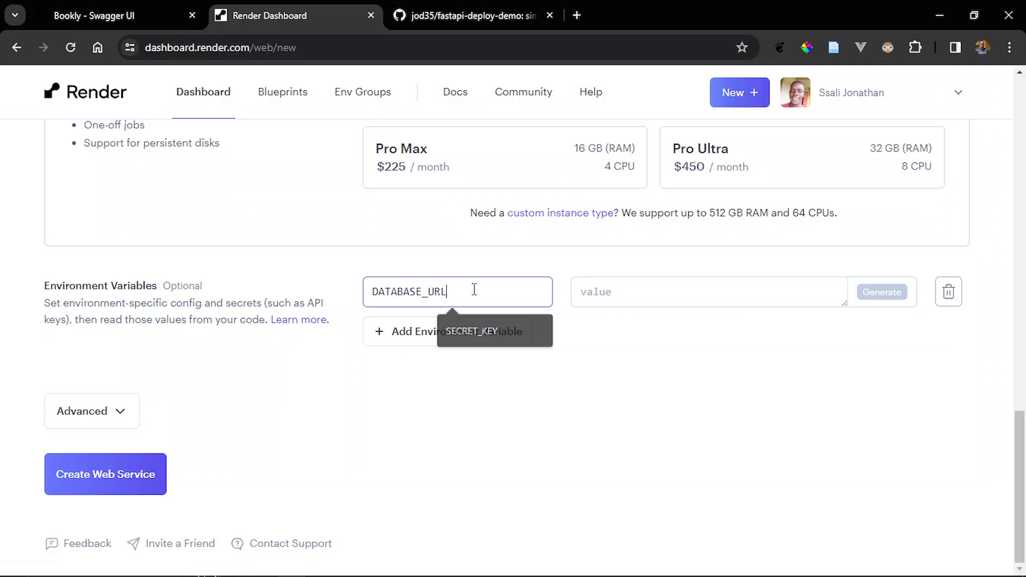
- Copy the database connection string from .env in VS Code and paste it as the DATABASE_URL value on the Render form in Chrome
{"action": "left_click", "coordinate": [608, 292]}
{"action": "key", "text": "alt+Tab"}
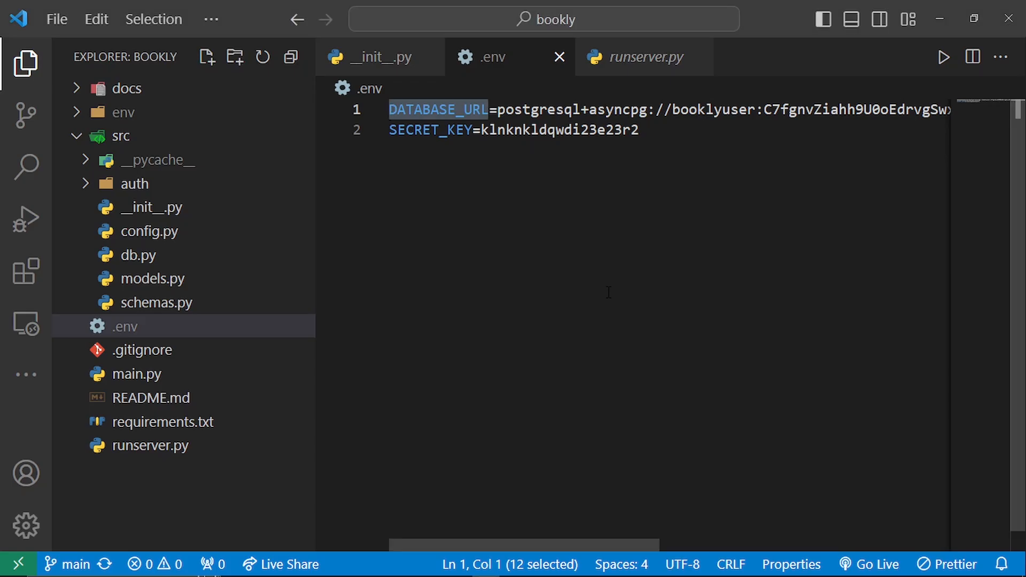
{"action": "left_click", "coordinate": [498, 112]}
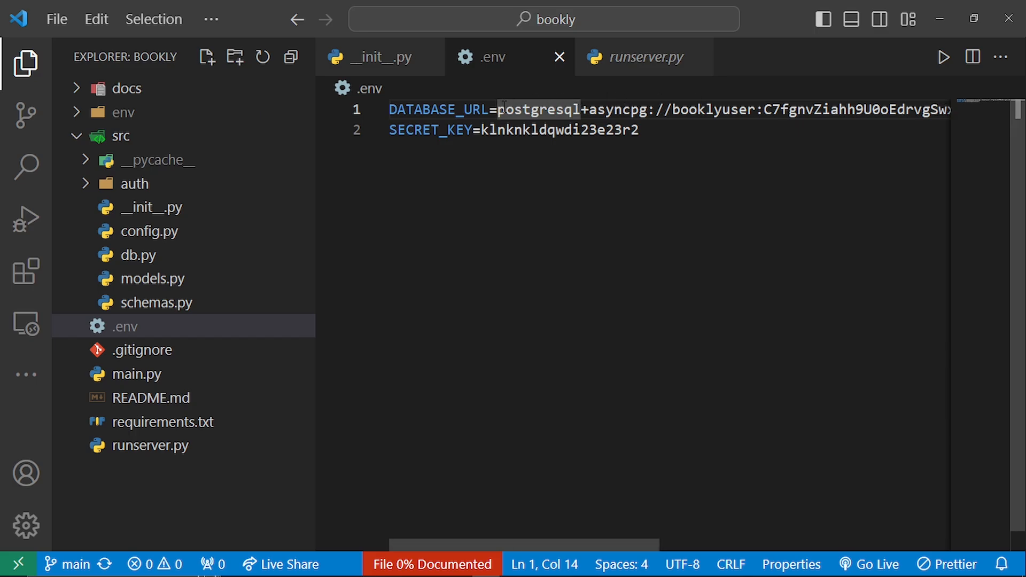
{"action": "left_click_drag", "start_coordinate": [502, 110], "coordinate": [983, 107]}
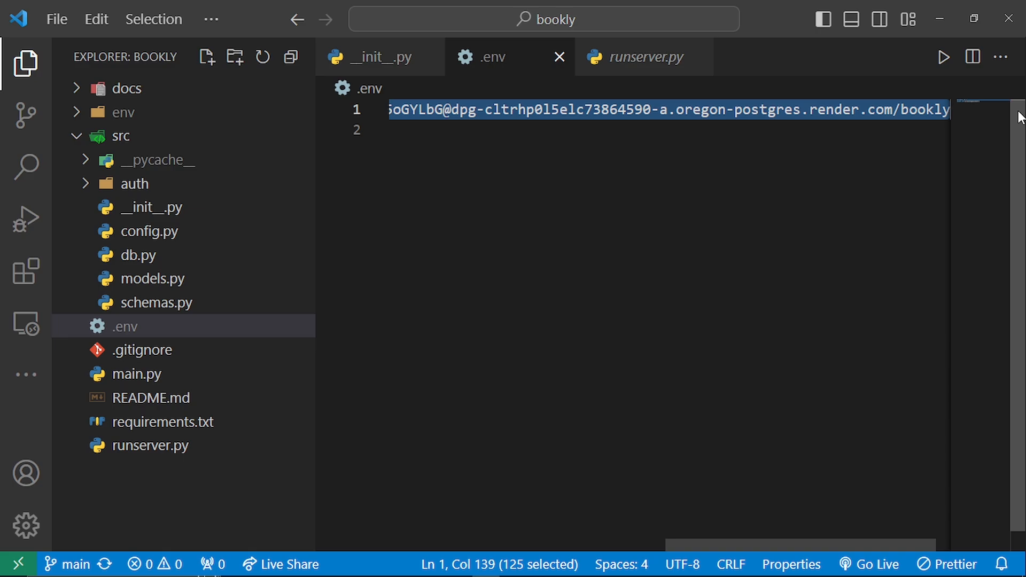
{"action": "key", "text": "alt+Tab"}
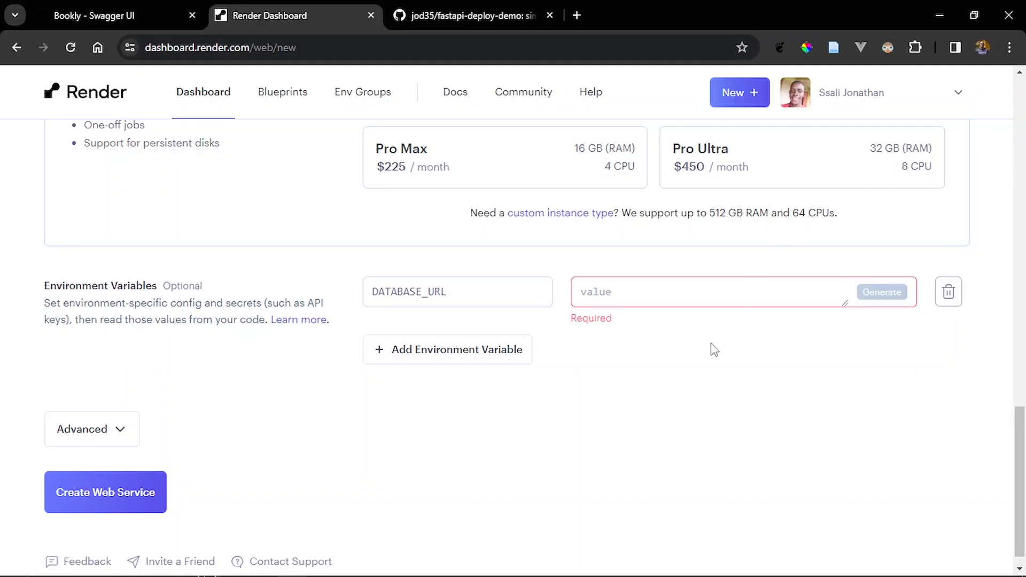
{"action": "key", "text": "ctrl+v"}
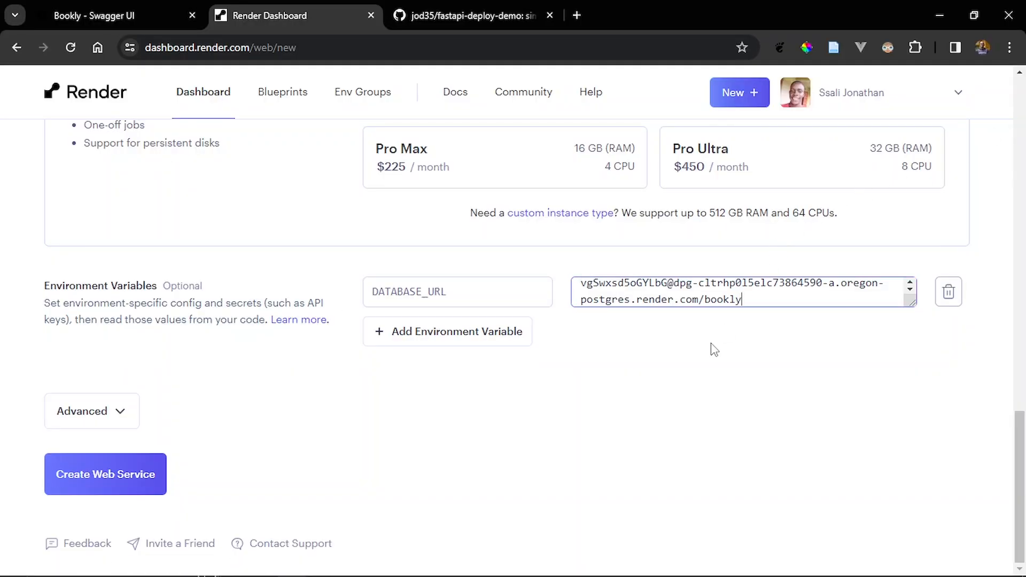
{"action": "key", "text": "Return"}
{"action": "key", "text": "BackSpace"}
{"action": "left_click", "coordinate": [609, 503]}
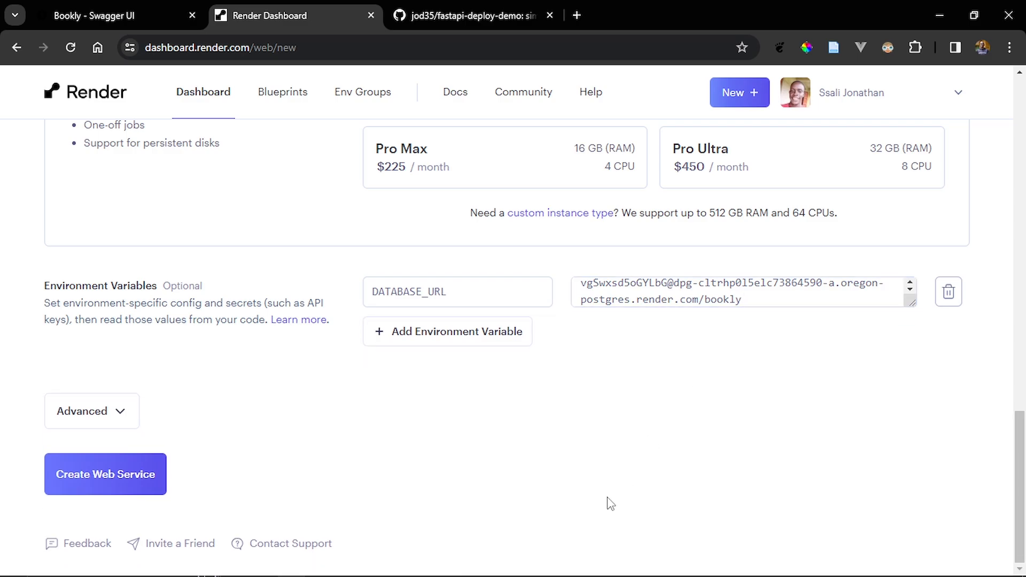
- Add a second environment variable and paste the whole SECRET_KEY line from .env in VS Code into its name on the Render form
{"action": "left_click", "coordinate": [449, 333]}
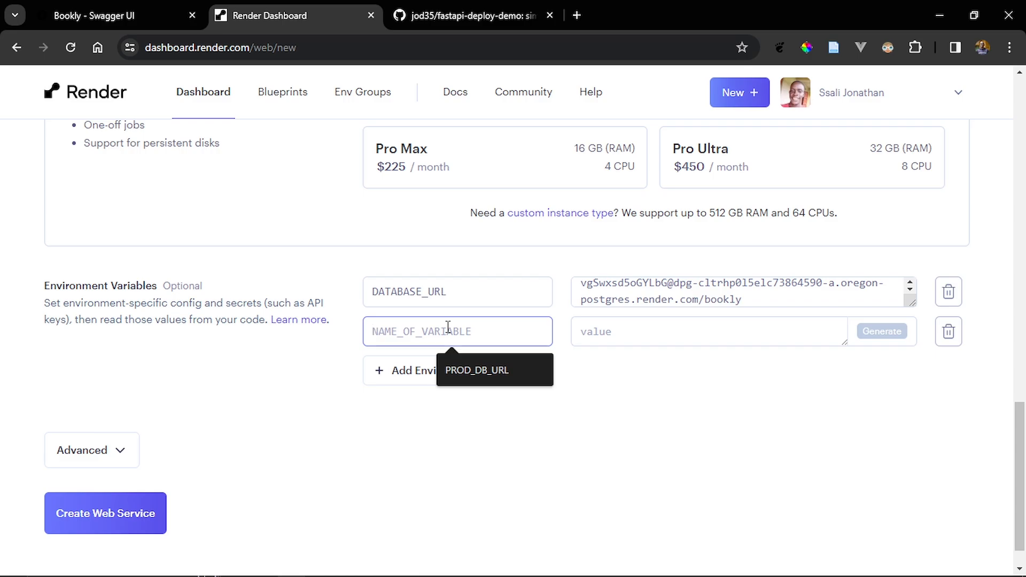
{"action": "key", "text": "alt+Tab"}
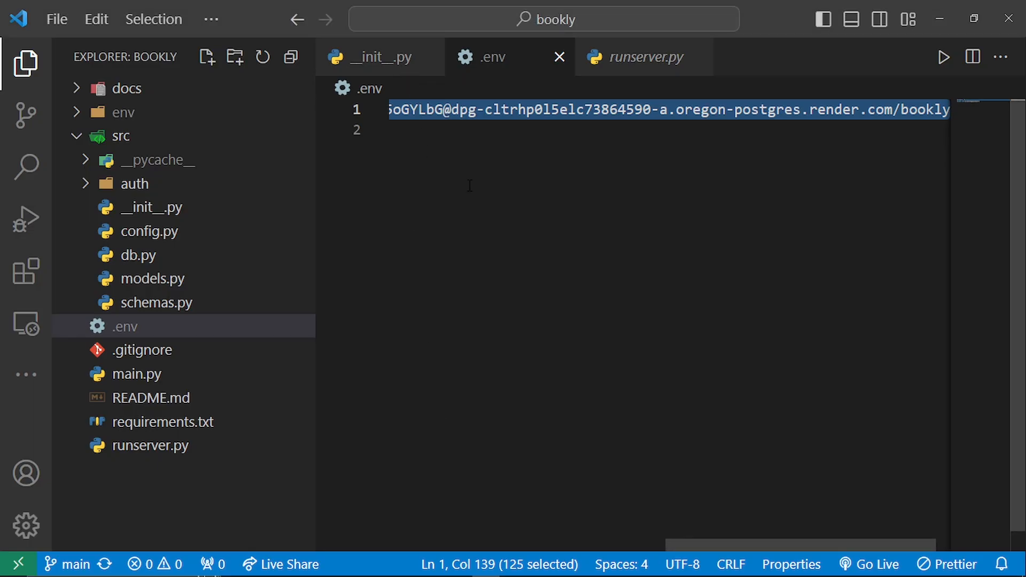
{"action": "scroll", "coordinate": [473, 184], "scroll_direction": "left", "scroll_amount": 5}
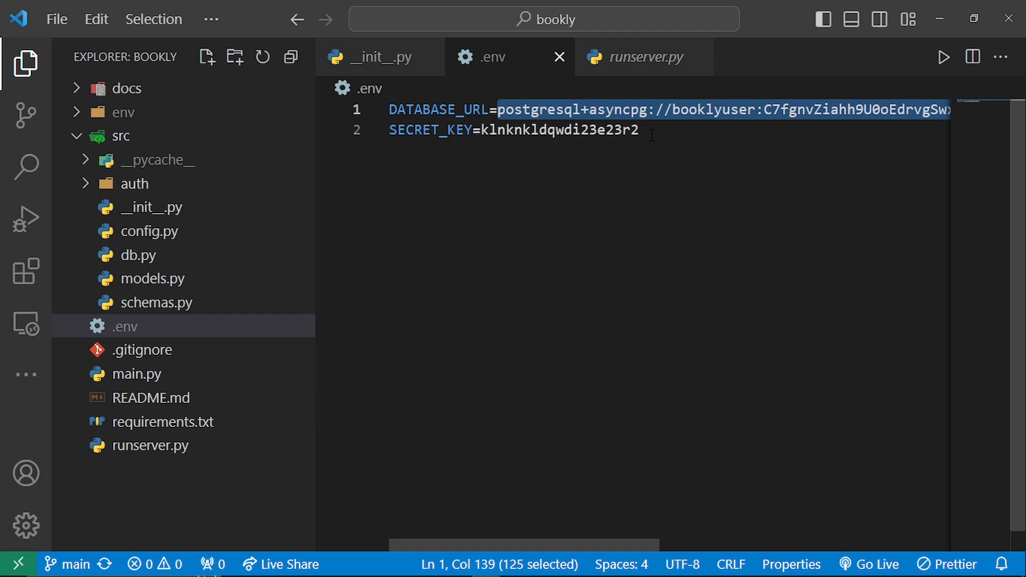
{"action": "left_click_drag", "start_coordinate": [652, 135], "coordinate": [336, 130]}
{"action": "key", "text": "ctrl+c"}
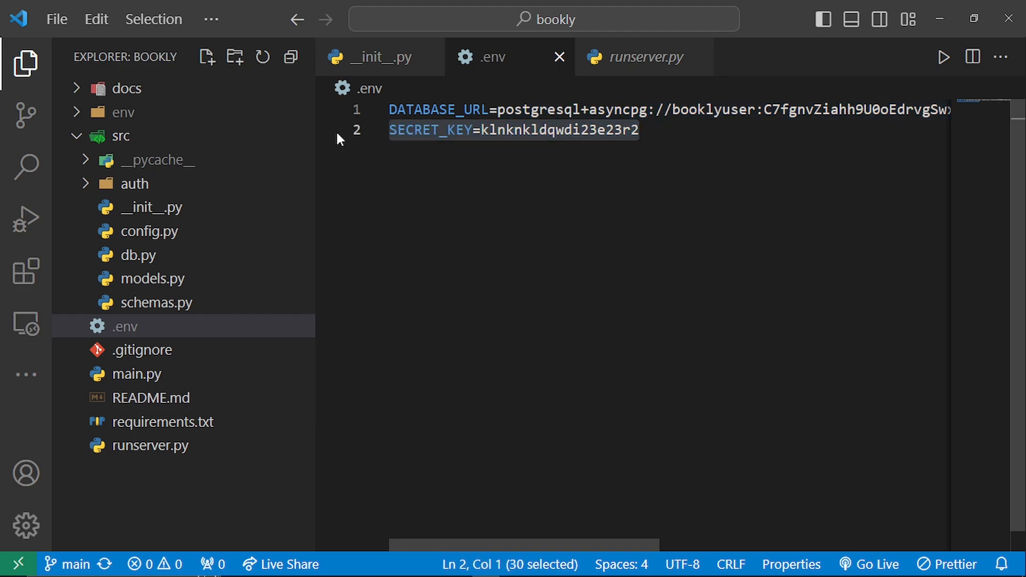
{"action": "key", "text": "alt+Tab"}
{"action": "left_click", "coordinate": [407, 320]}
{"action": "key", "text": "ctrl+v"}
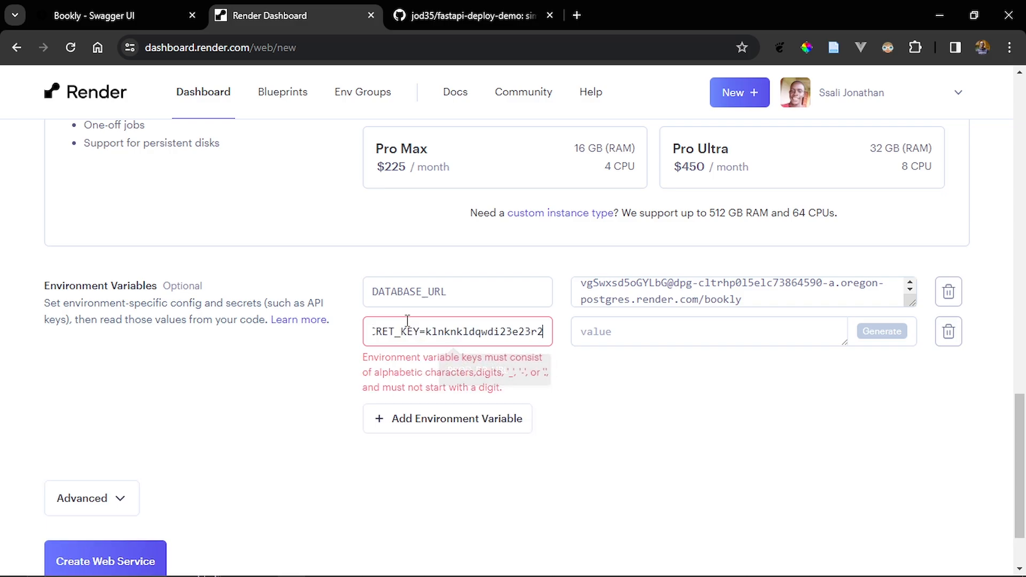
- Trim the second variable's name to SECRET_KEY, moving the secret key itself into its value
{"action": "left_click", "coordinate": [423, 331]}
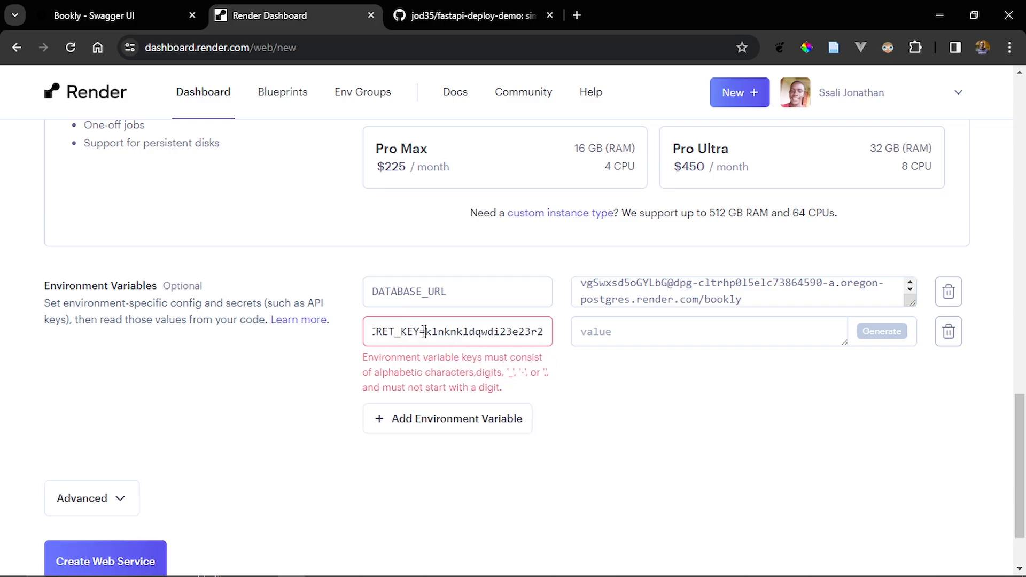
{"action": "key", "text": "BackSpace"}
{"action": "key", "text": "shift+Right"}
{"action": "key", "text": "shift+Right"}
{"action": "key", "text": "shift+Right"}
{"action": "key", "text": "shift+Right"}
{"action": "key", "text": "shift+Right"}
{"action": "key", "text": "shift+Right"}
{"action": "key", "text": "shift+Right"}
{"action": "key", "text": "shift+Right"}
{"action": "key", "text": "shift+Right"}
{"action": "key", "text": "shift+Right"}
{"action": "key", "text": "shift+Right"}
{"action": "key", "text": "shift+Right"}
{"action": "key", "text": "shift+Right"}
{"action": "key", "text": "shift+Right"}
{"action": "key", "text": "shift+Right"}
{"action": "key", "text": "shift+Right"}
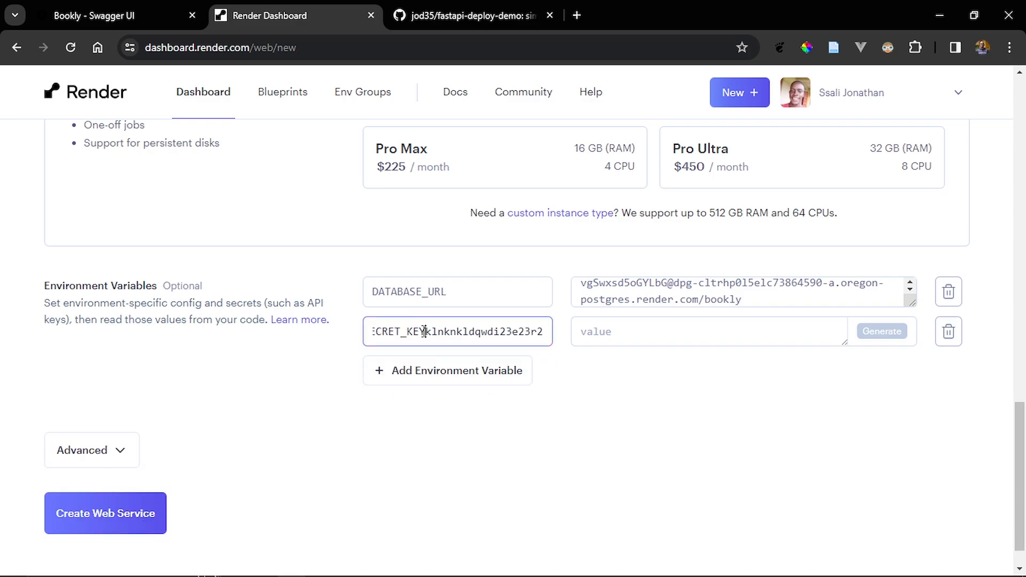
{"action": "key", "text": "shift+Right"}
{"action": "key", "text": "shift+Right"}
{"action": "key", "text": "shift+Right"}
{"action": "key", "text": "ctrl+c"}
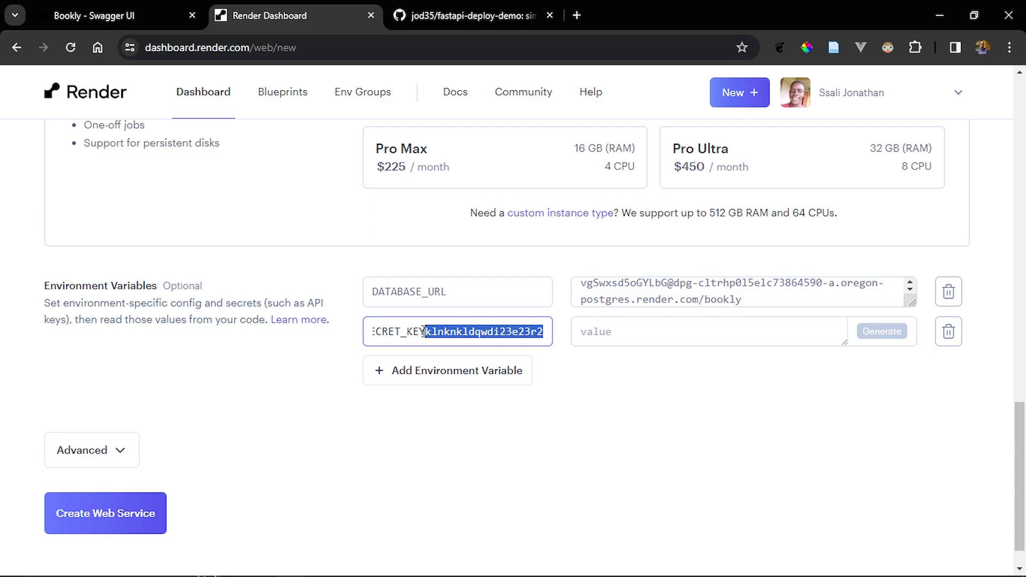
{"action": "key", "text": "BackSpace"}
{"action": "left_click", "coordinate": [637, 327]}
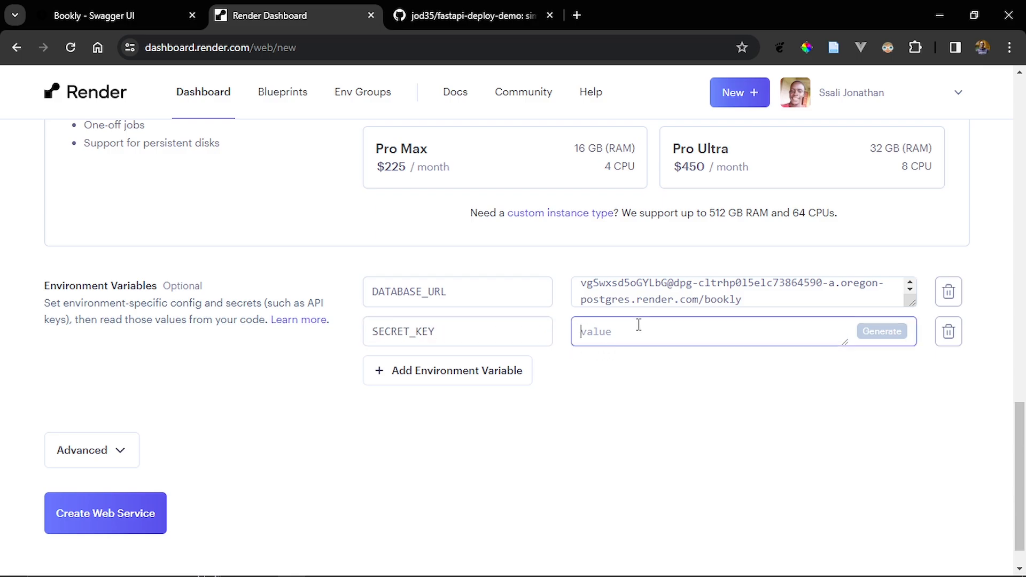
{"action": "key", "text": "ctrl+v"}
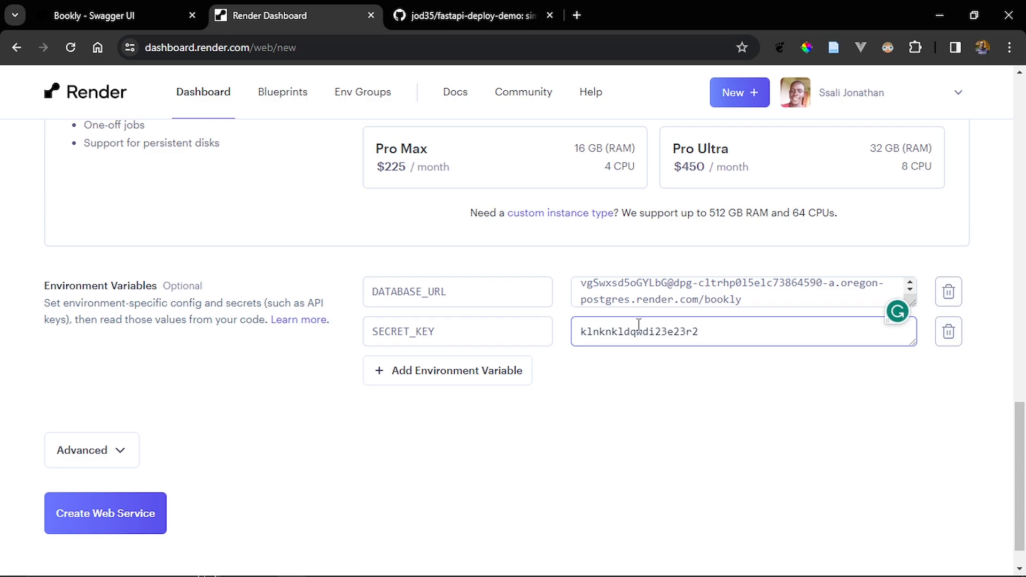
{"action": "left_click", "coordinate": [631, 428]}
- Check the environment variables and create the web service
{"action": "scroll", "coordinate": [632, 430], "scroll_direction": "up", "scroll_amount": 4}
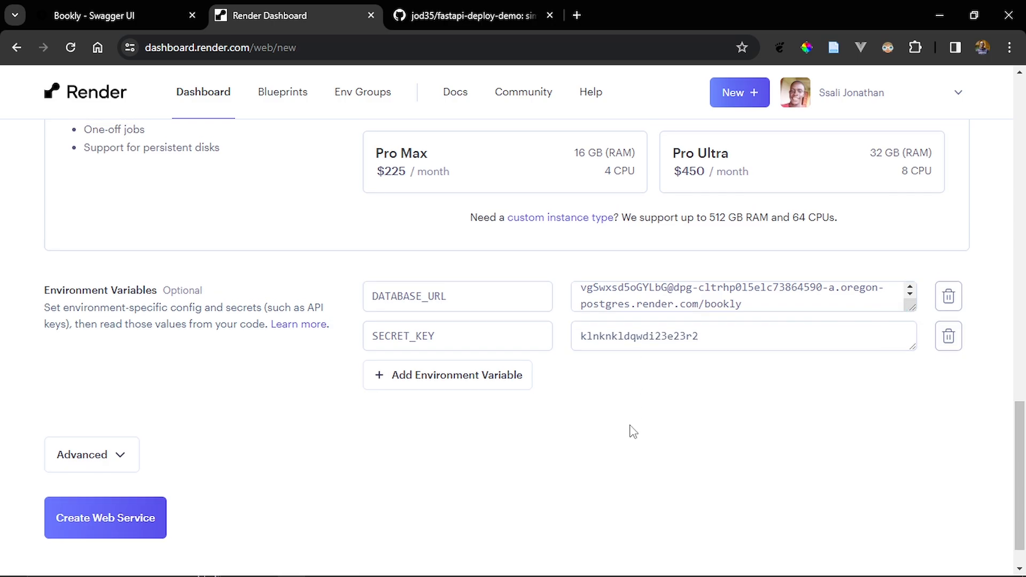
{"action": "scroll", "coordinate": [632, 430], "scroll_direction": "down", "scroll_amount": 5}
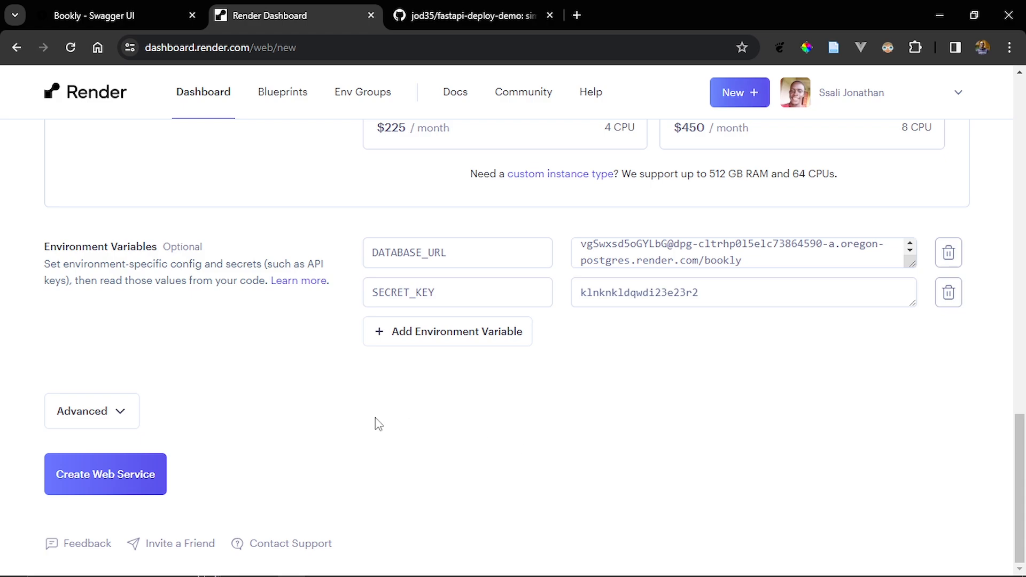
{"action": "left_click", "coordinate": [98, 468]}
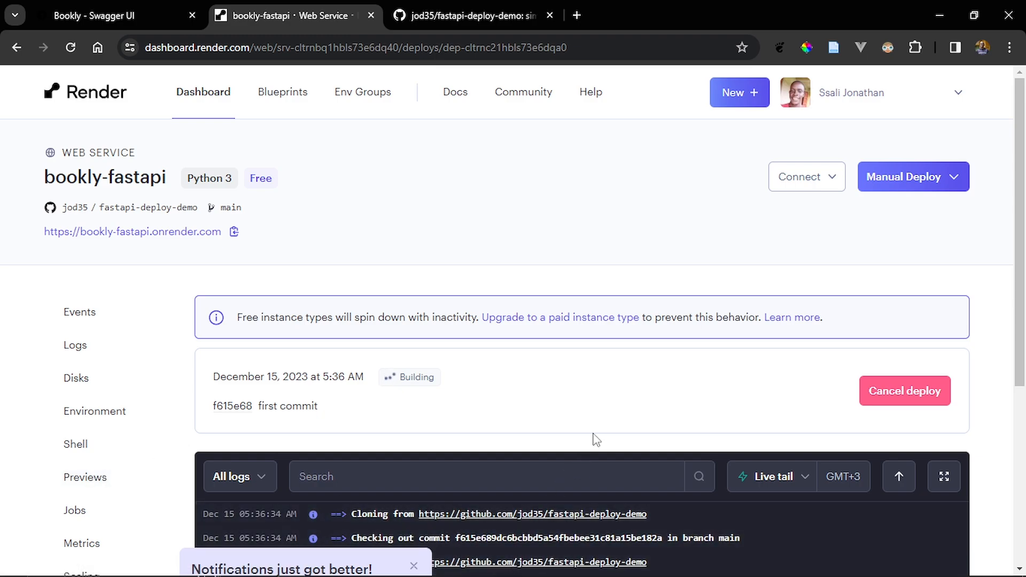
- Follow the bookly-fastapi deploy log, dismissing the notifications pop-up that covers it
{"action": "scroll", "coordinate": [593, 435], "scroll_direction": "down", "scroll_amount": 1}
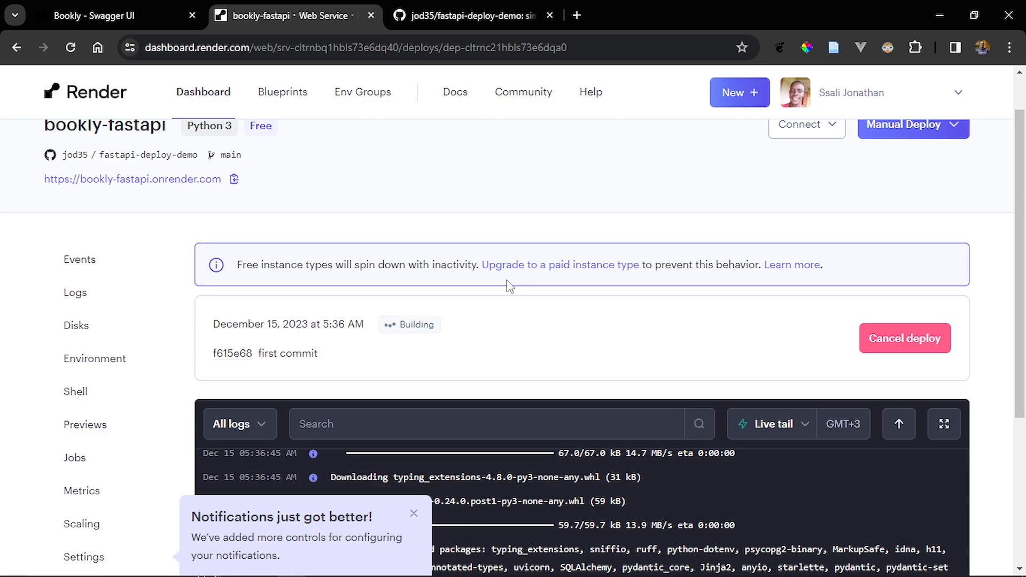
{"action": "scroll", "coordinate": [509, 286], "scroll_direction": "down", "scroll_amount": 1}
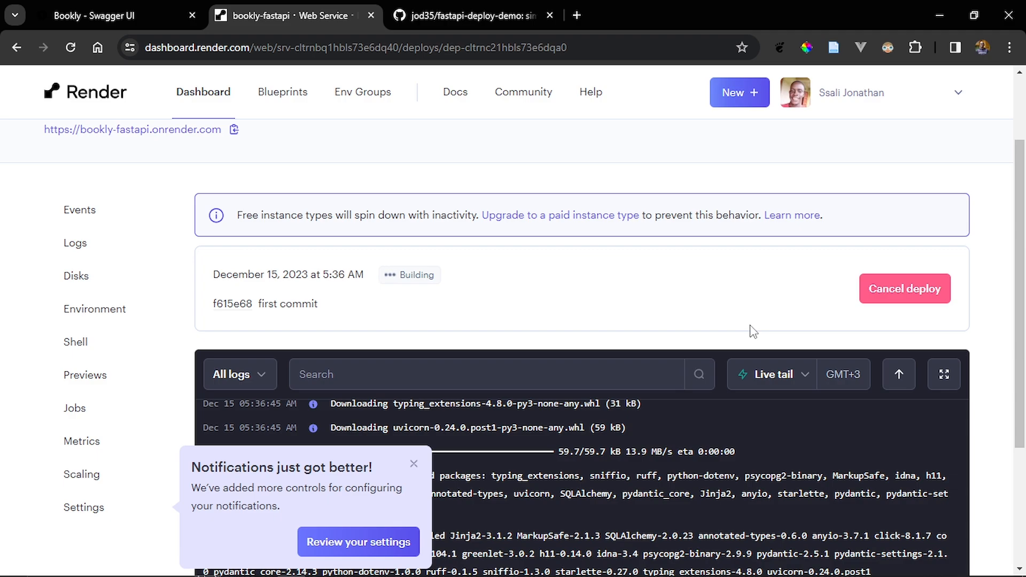
{"action": "scroll", "coordinate": [752, 332], "scroll_direction": "down", "scroll_amount": 4}
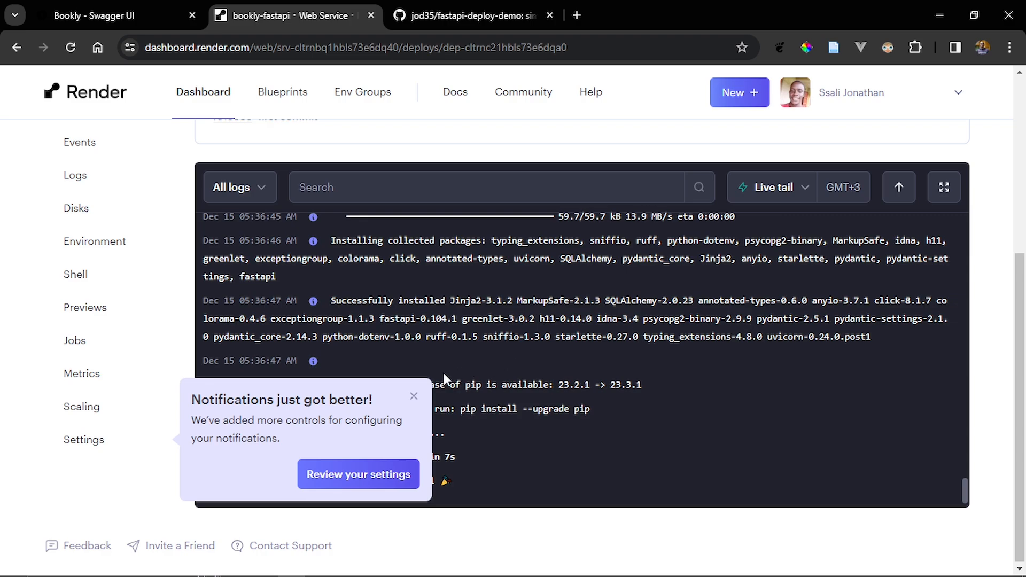
{"action": "left_click", "coordinate": [414, 395]}
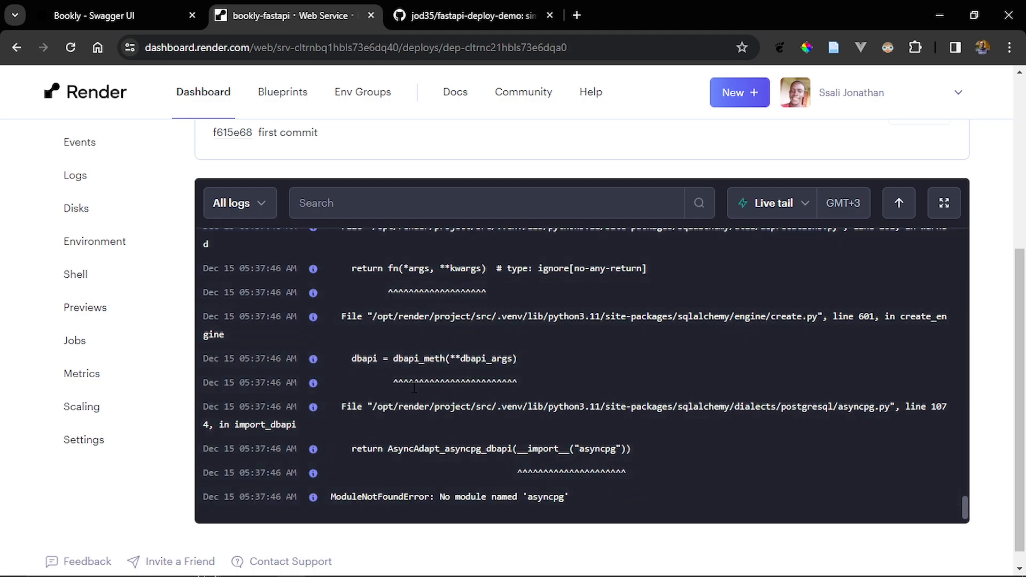
- Switch to VS Code and regenerate requirements.txt from the installed packages with pip freeze in the bash terminal
{"action": "key", "text": "alt+Tab"}
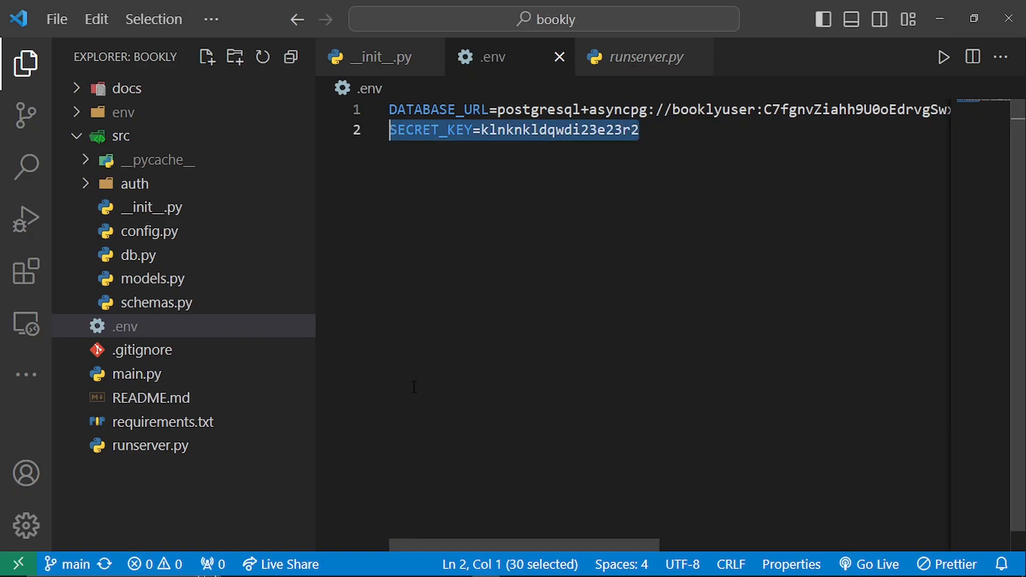
{"action": "key", "text": "Right"}
{"action": "type", "text": "`"}
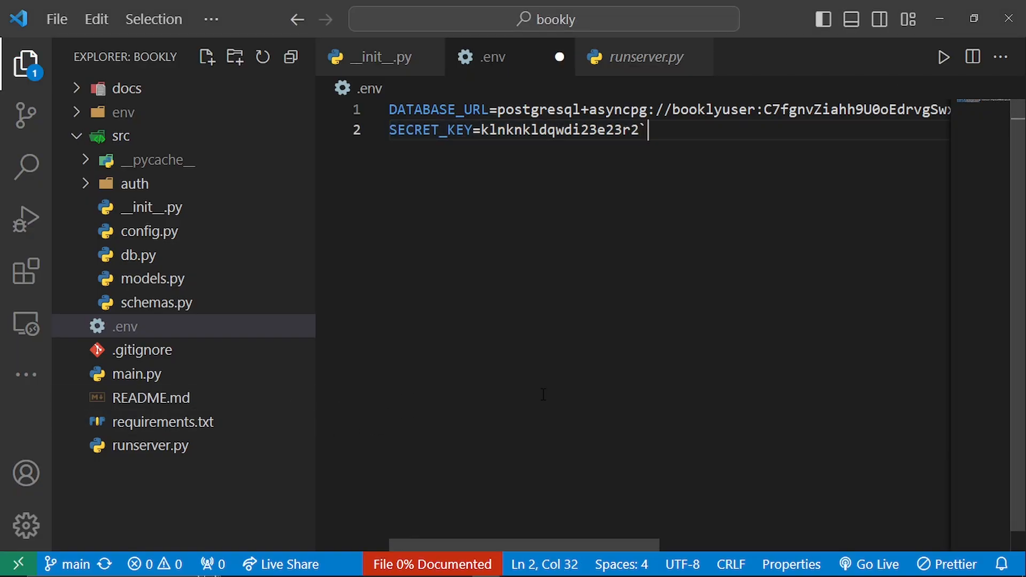
{"action": "key", "text": "ctrl+grave"}
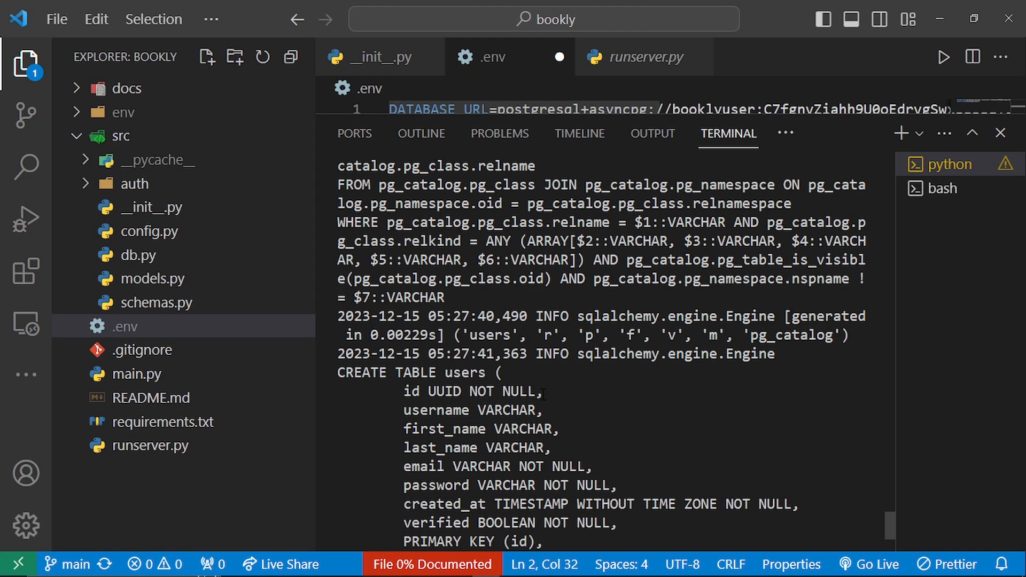
{"action": "left_click", "coordinate": [913, 195]}
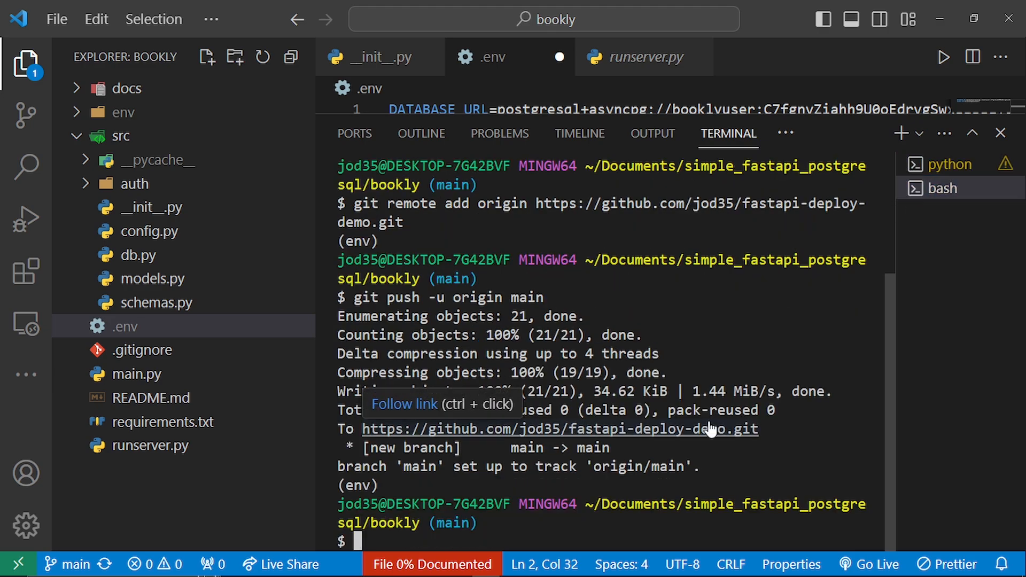
{"action": "key", "text": "ctrl+l"}
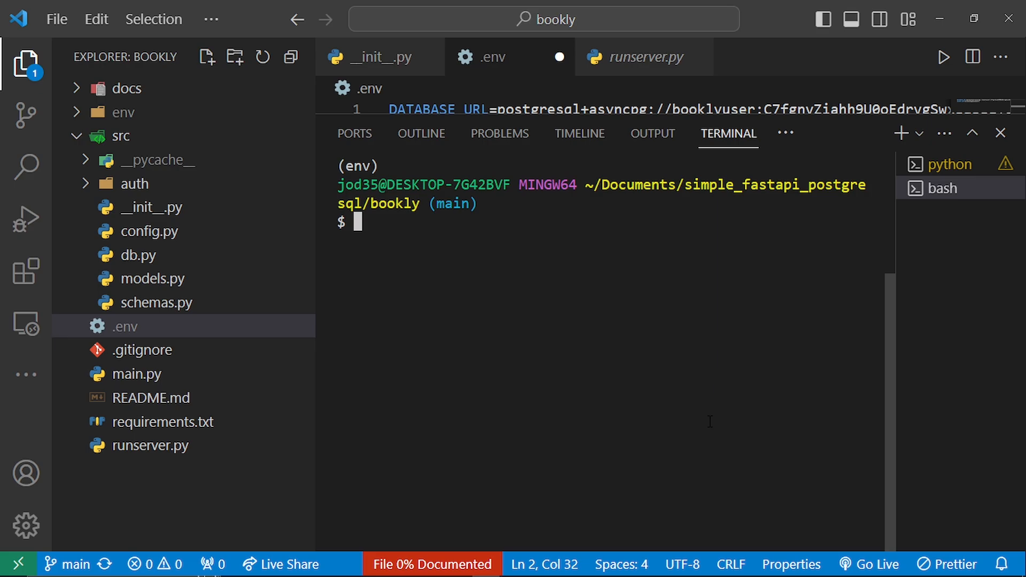
{"action": "type", "text": "pip free"}
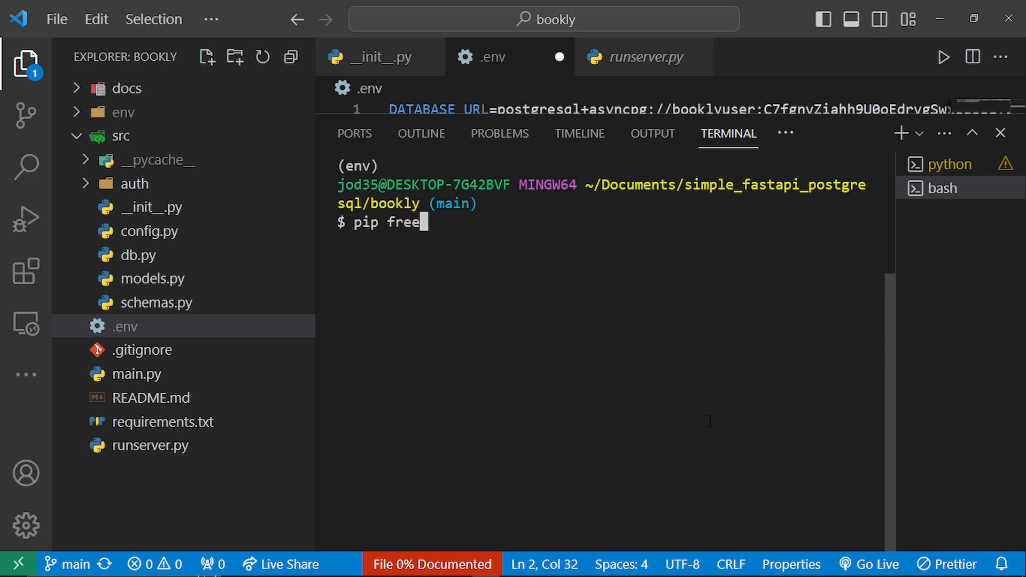
{"action": "type", "text": "ze > requi"}
{"action": "key", "text": "Tab"}
{"action": "key", "text": "Return"}
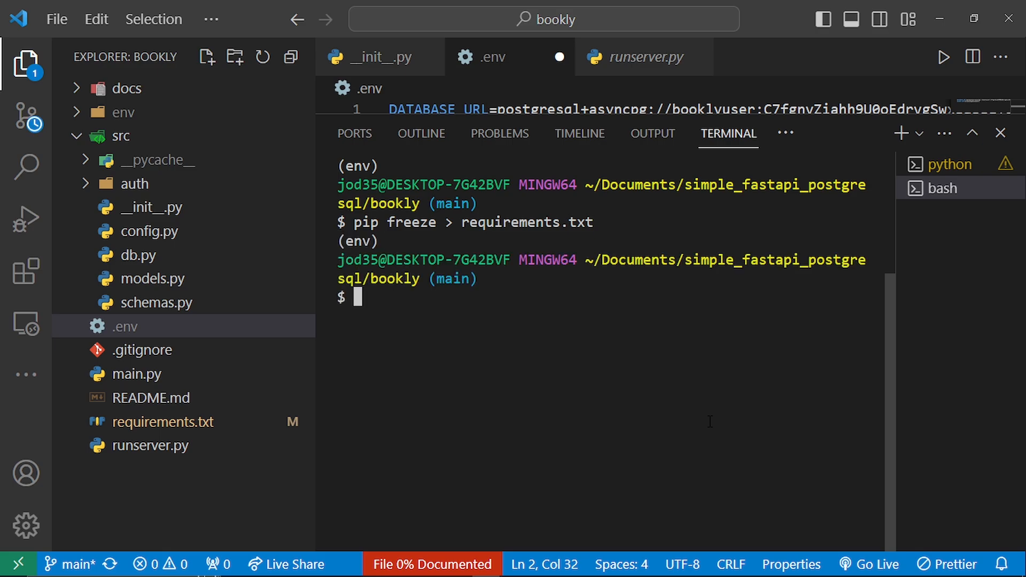
- Clear the terminal and stage all project changes with git add --all
{"action": "key", "text": "ctrl+l"}
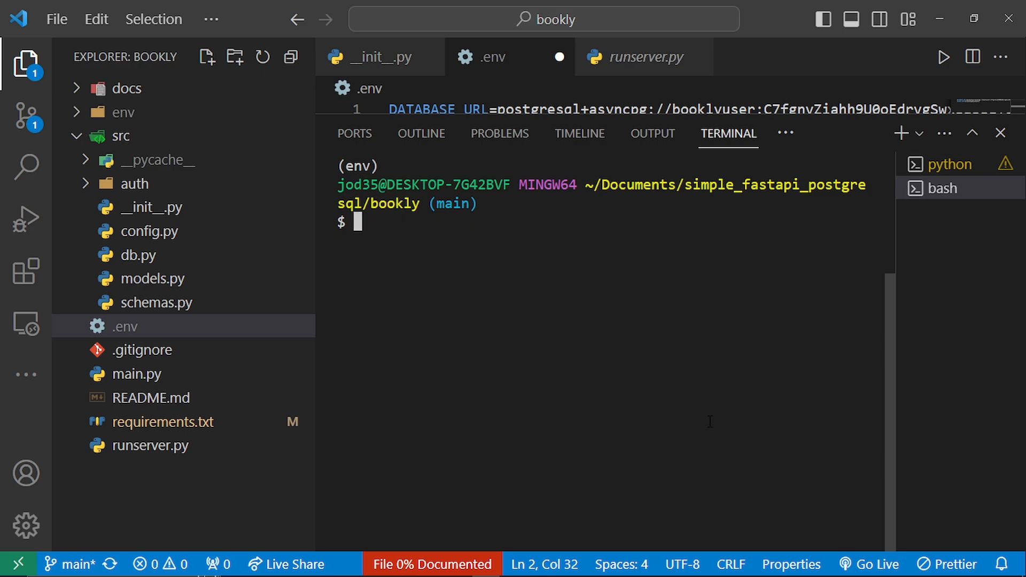
{"action": "type", "text": "git add --all"}
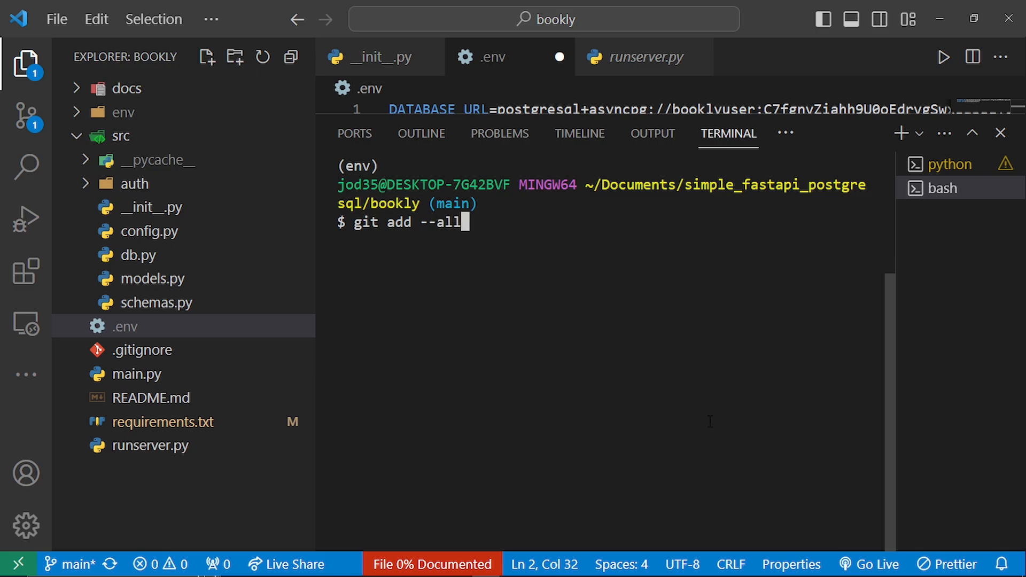
{"action": "key", "text": "Return"}
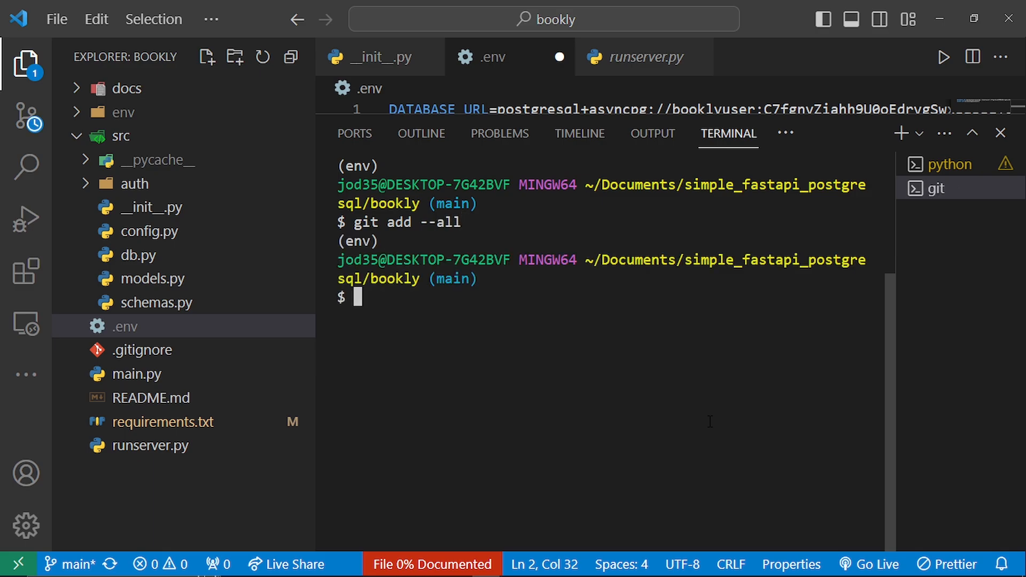
- Commit the staged changes with the message "add asyncpg"
{"action": "type", "text": "git commit "}
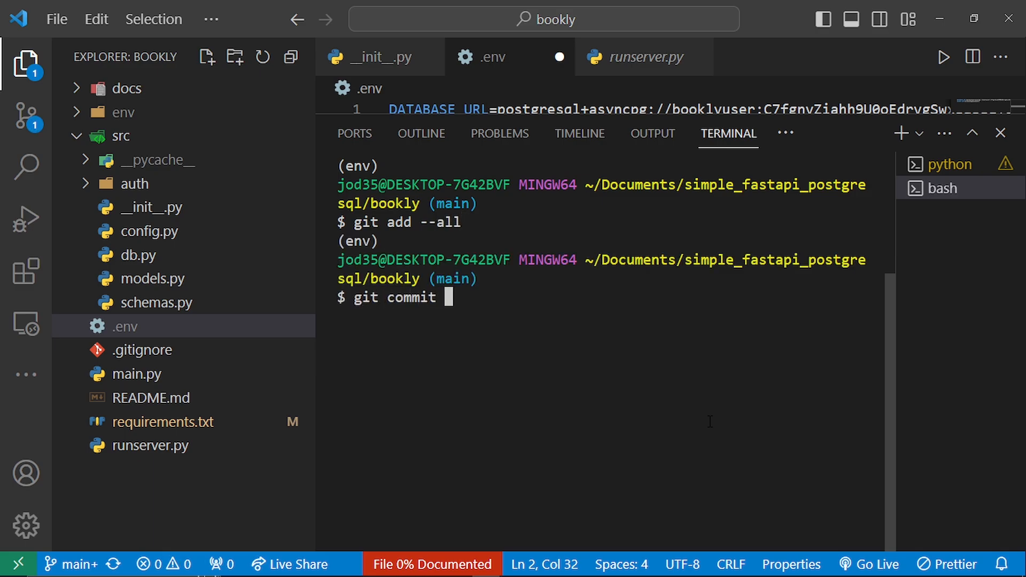
{"action": "type", "text": "-m \"ad"}
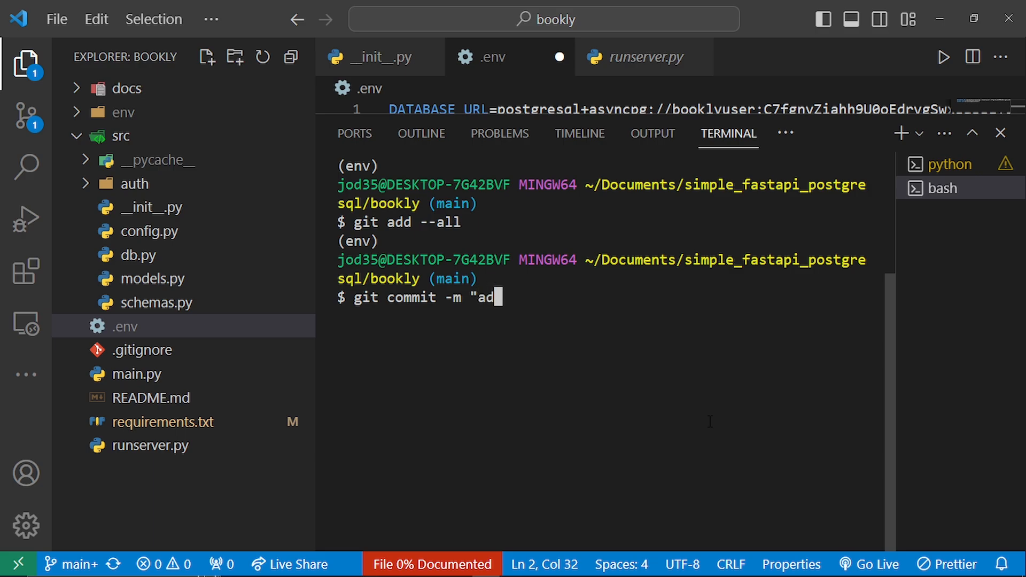
{"action": "type", "text": "d asyncpg"}
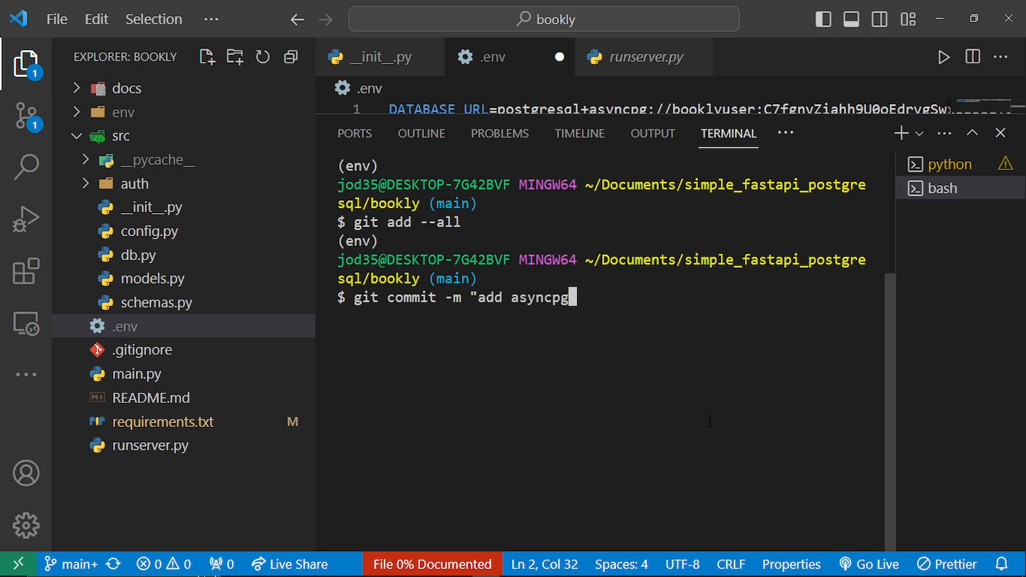
{"action": "type", "text": "\""}
{"action": "key", "text": "Return"}
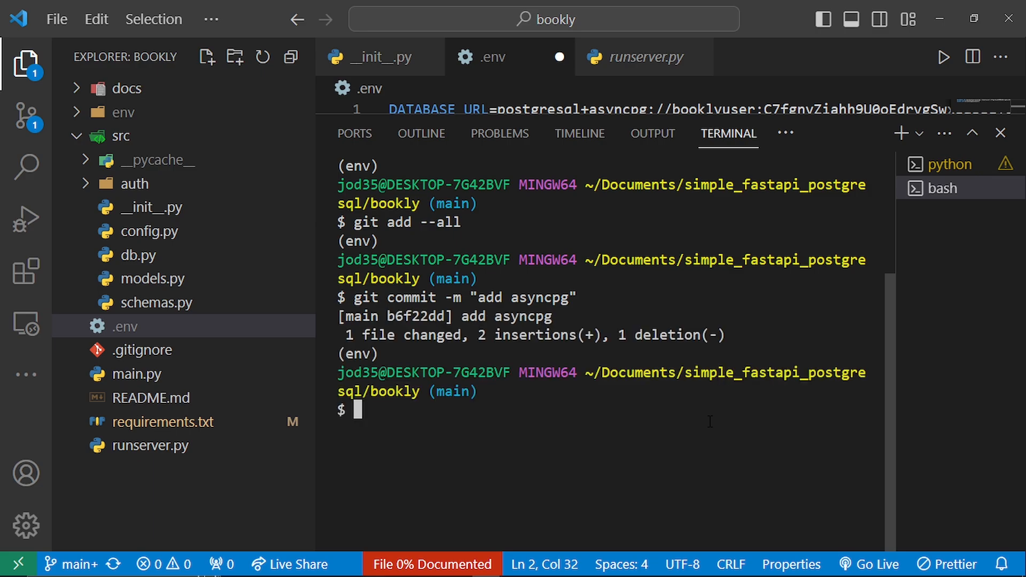
- Push the commit to the remote GitHub repository with git push
{"action": "type", "text": "git push"}
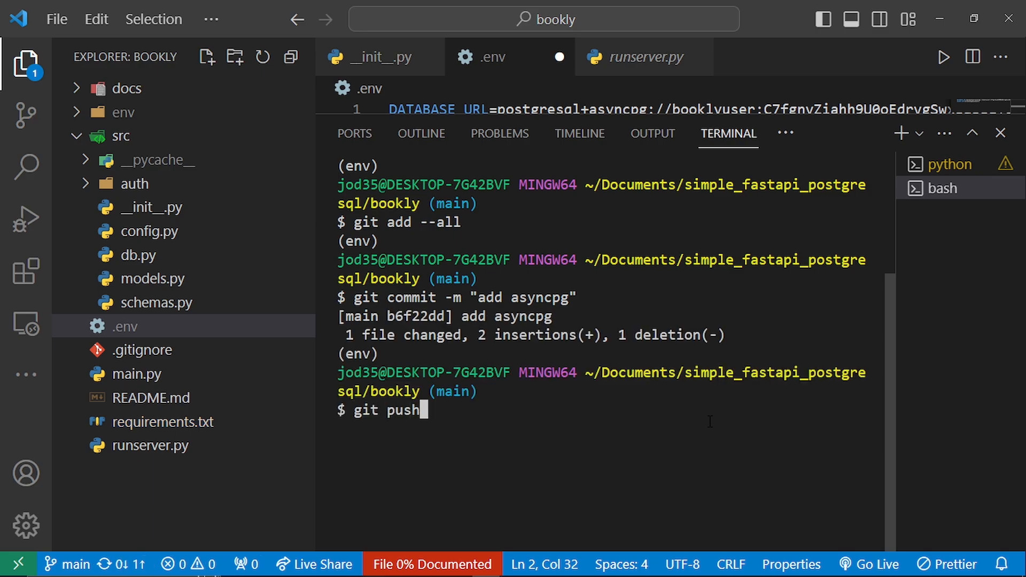
{"action": "key", "text": "Return"}
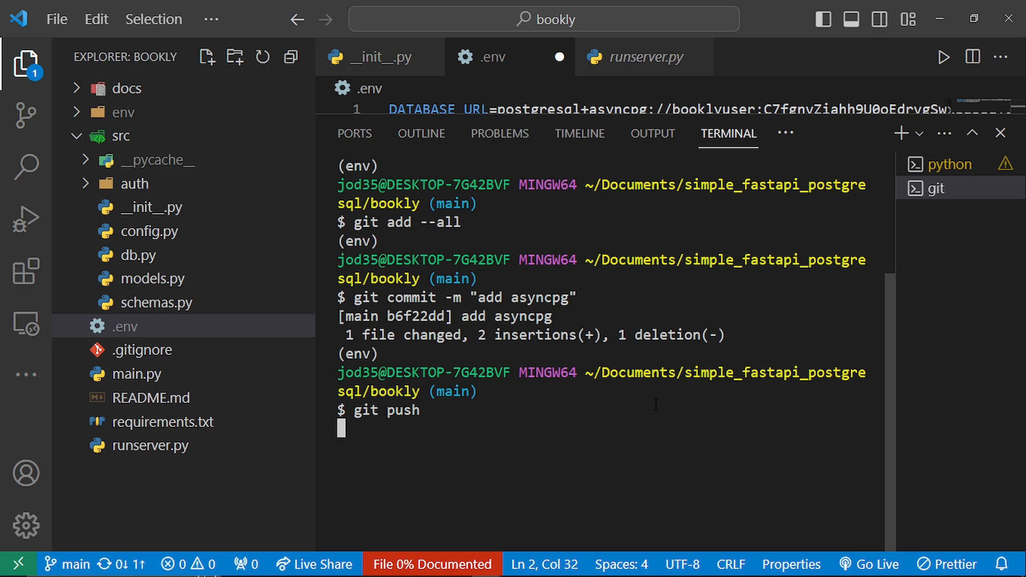
- Open requirements.txt and check its package list for asyncpg
{"action": "left_click", "coordinate": [170, 425]}
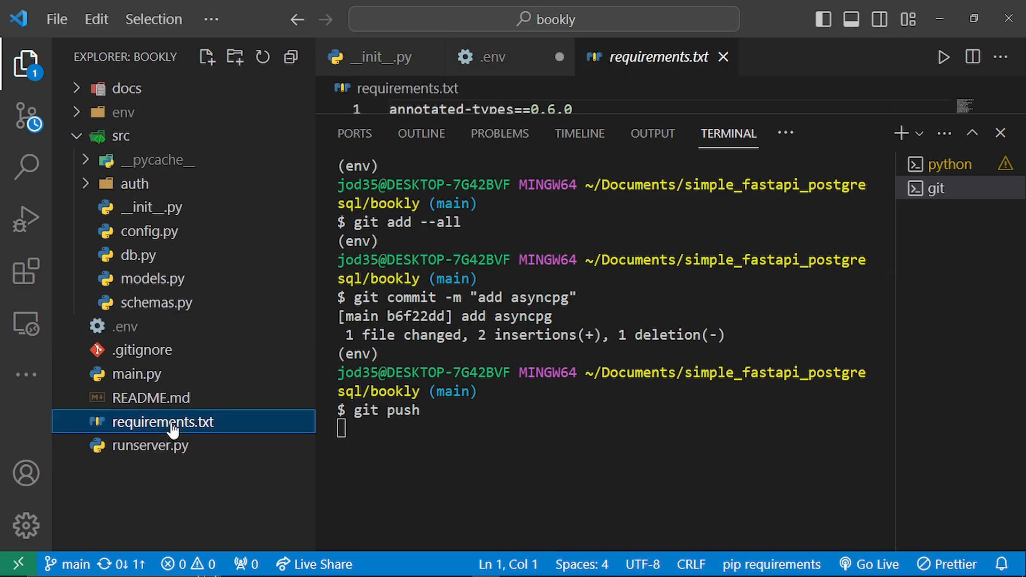
{"action": "key", "text": "ctrl+j"}
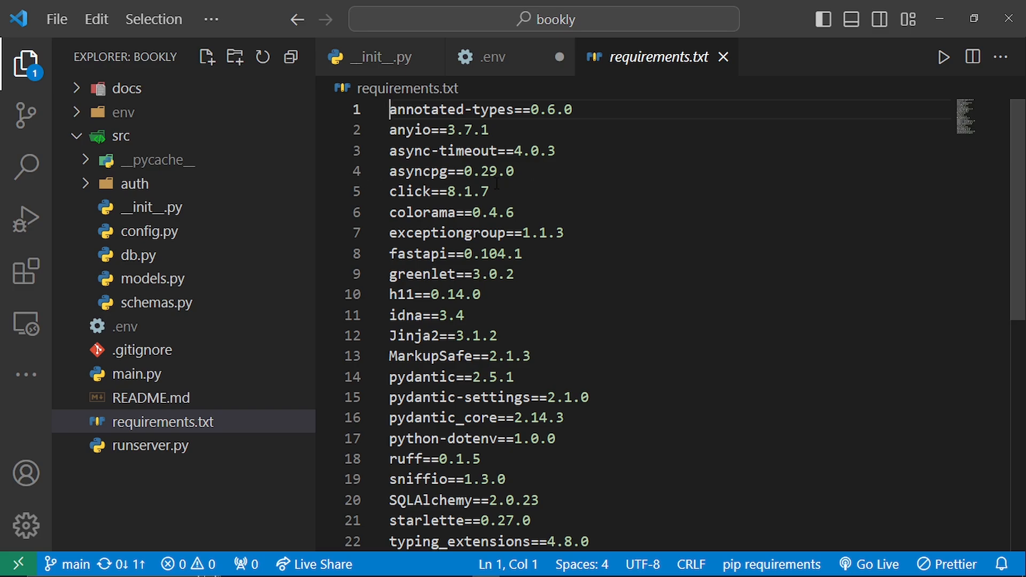
{"action": "scroll", "coordinate": [496, 183], "scroll_direction": "down", "scroll_amount": 2}
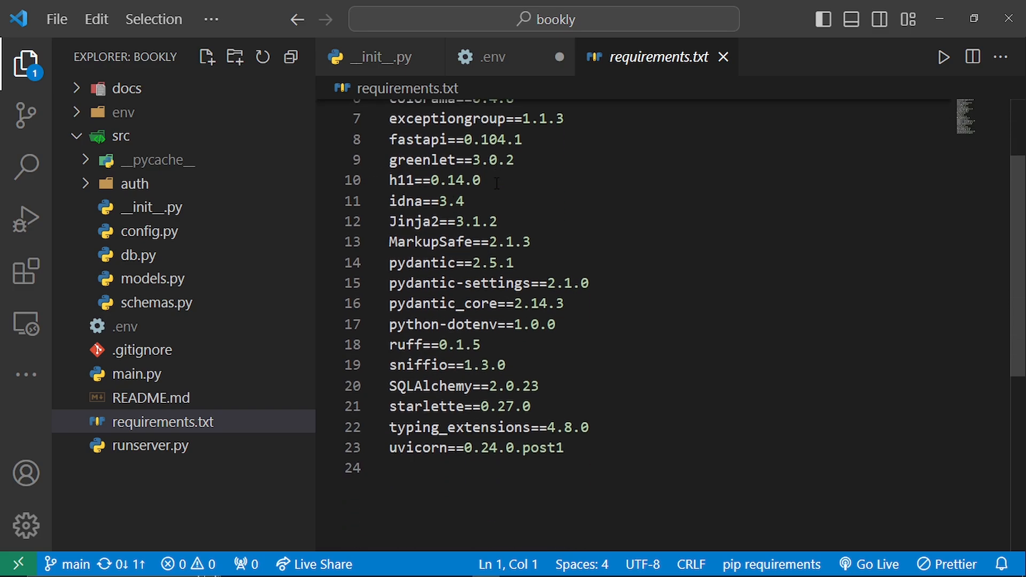
{"action": "scroll", "coordinate": [496, 183], "scroll_direction": "down", "scroll_amount": 1}
{"action": "scroll", "coordinate": [496, 183], "scroll_direction": "up", "scroll_amount": 3}
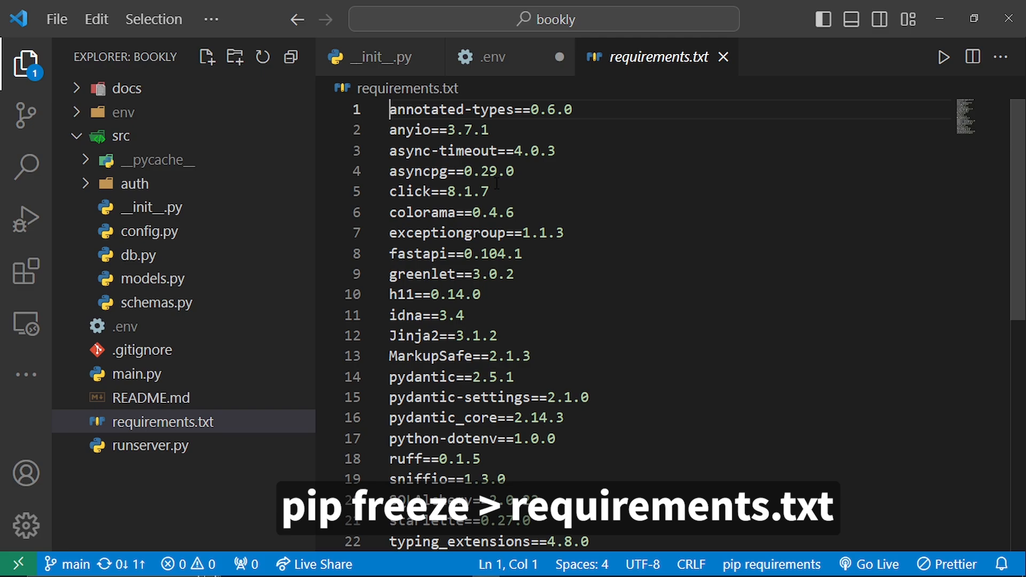
{"action": "key", "text": "ctrl+grave"}
- Switch to Render in the browser, check the status of the first deploy and open the bookly-fastapi service's events
{"action": "key", "text": "alt+Tab"}
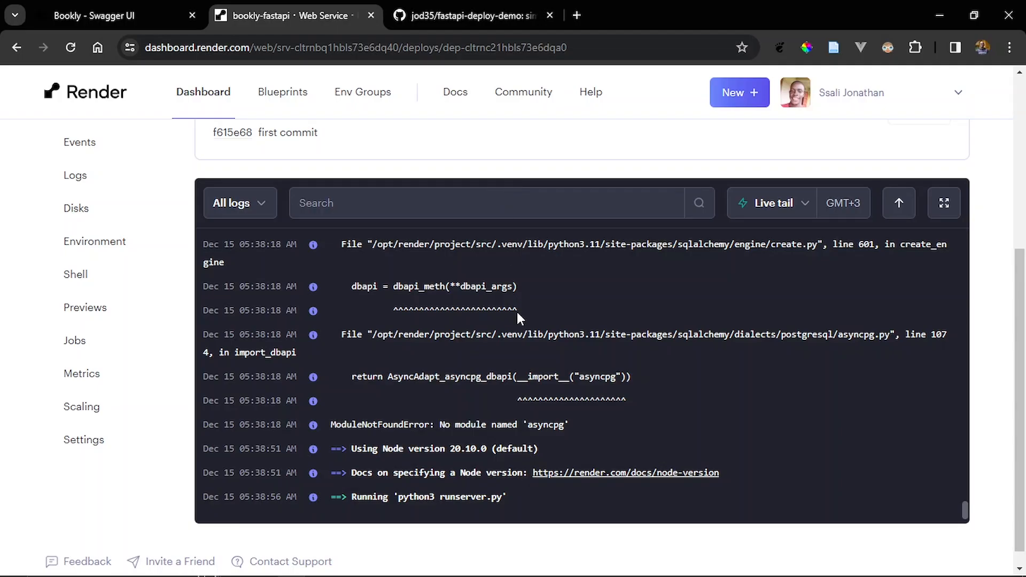
{"action": "scroll", "coordinate": [516, 310], "scroll_direction": "up", "scroll_amount": 3}
{"action": "scroll", "coordinate": [390, 194], "scroll_direction": "up", "scroll_amount": 5}
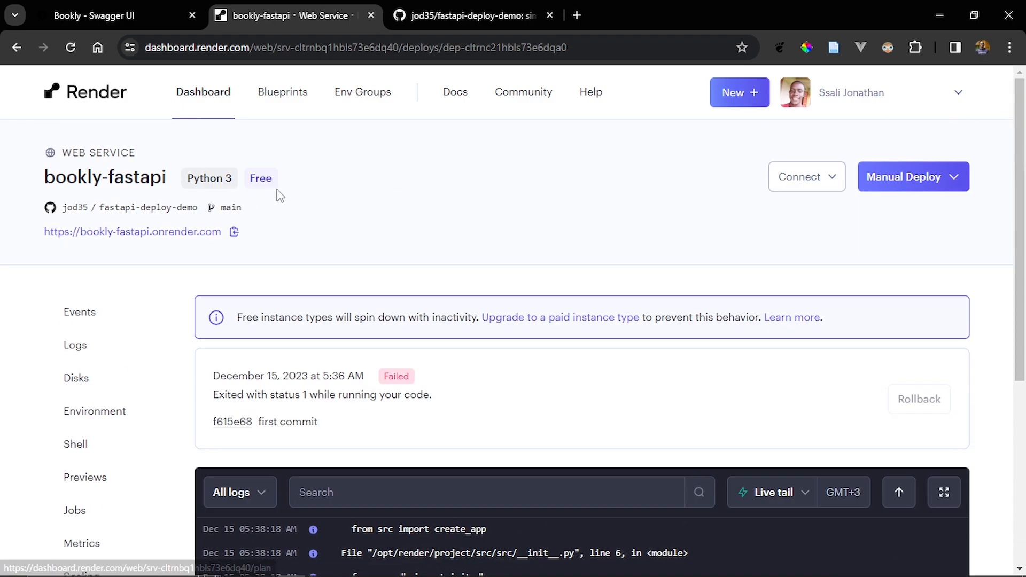
{"action": "scroll", "coordinate": [471, 259], "scroll_direction": "down", "scroll_amount": 4}
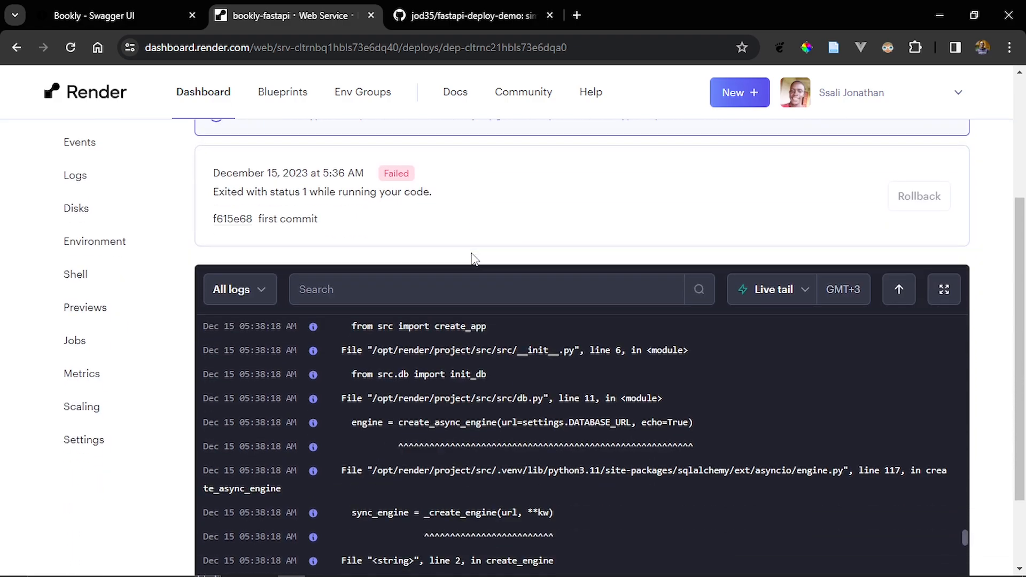
{"action": "scroll", "coordinate": [472, 259], "scroll_direction": "down", "scroll_amount": 1}
{"action": "scroll", "coordinate": [470, 259], "scroll_direction": "up", "scroll_amount": 3}
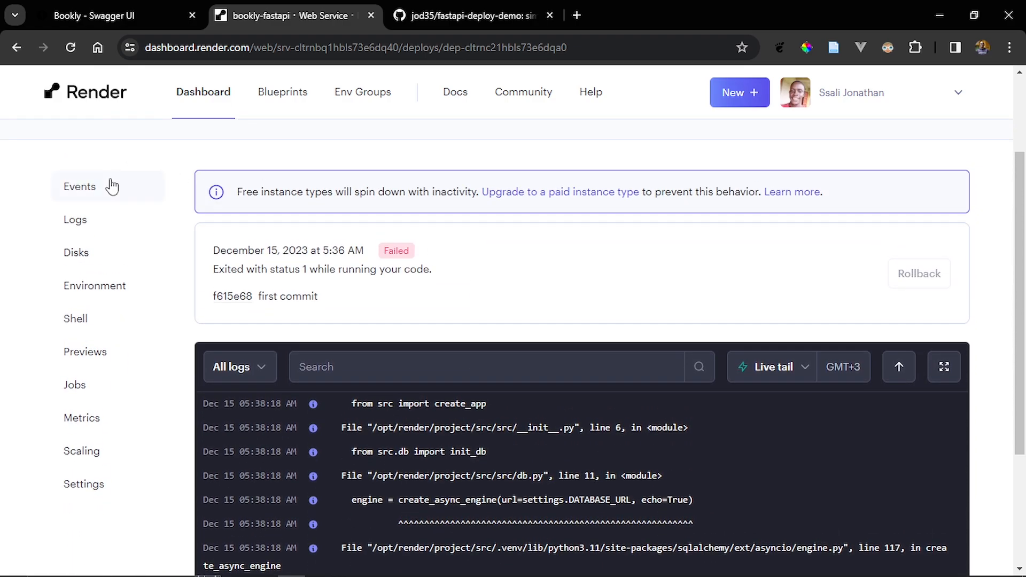
{"action": "left_click", "coordinate": [111, 187]}
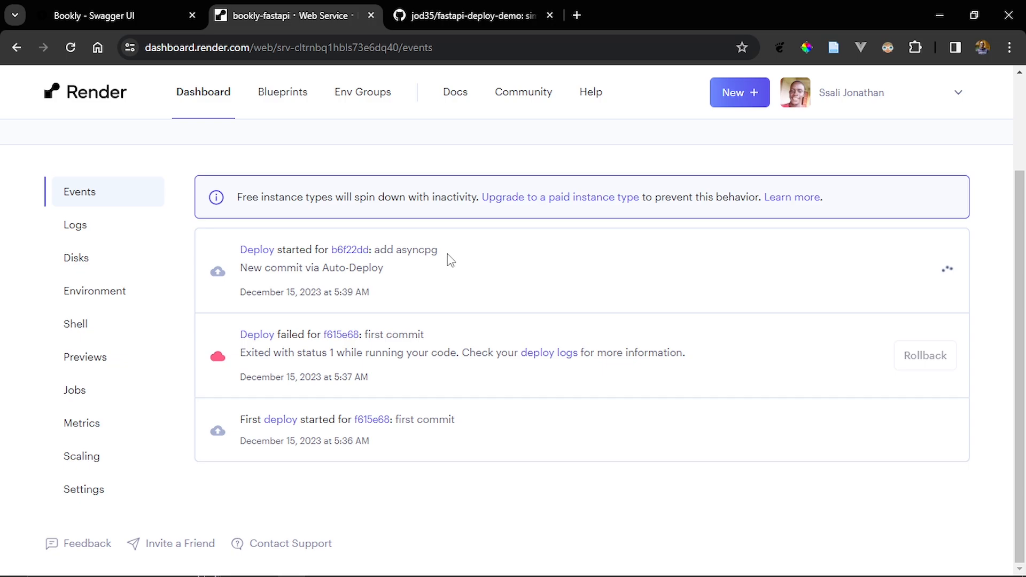
- Open the deploy for the "add asyncpg" commit and follow its build and startup log
{"action": "left_click_drag", "start_coordinate": [438, 250], "coordinate": [383, 263]}
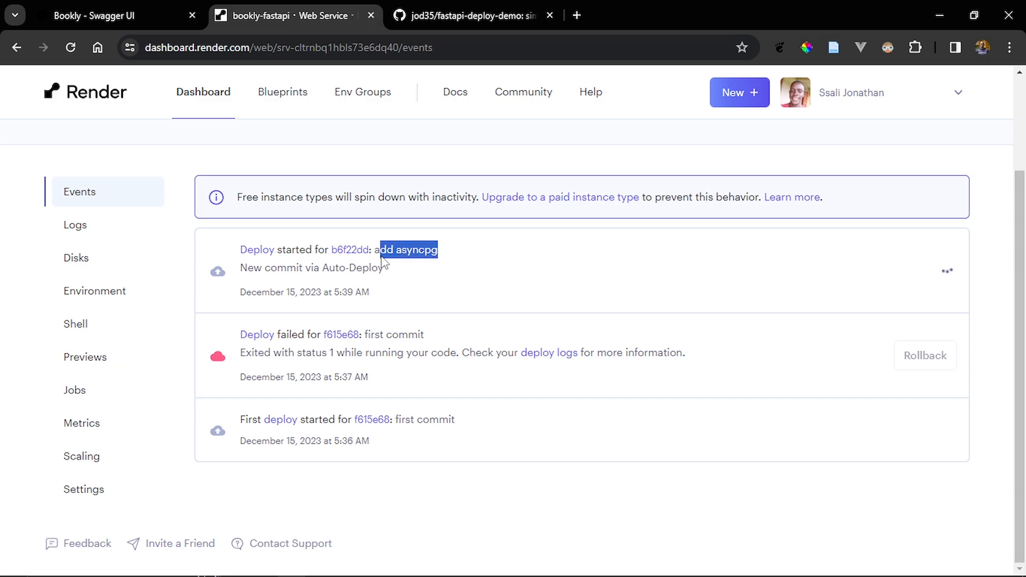
{"action": "left_click", "coordinate": [269, 252]}
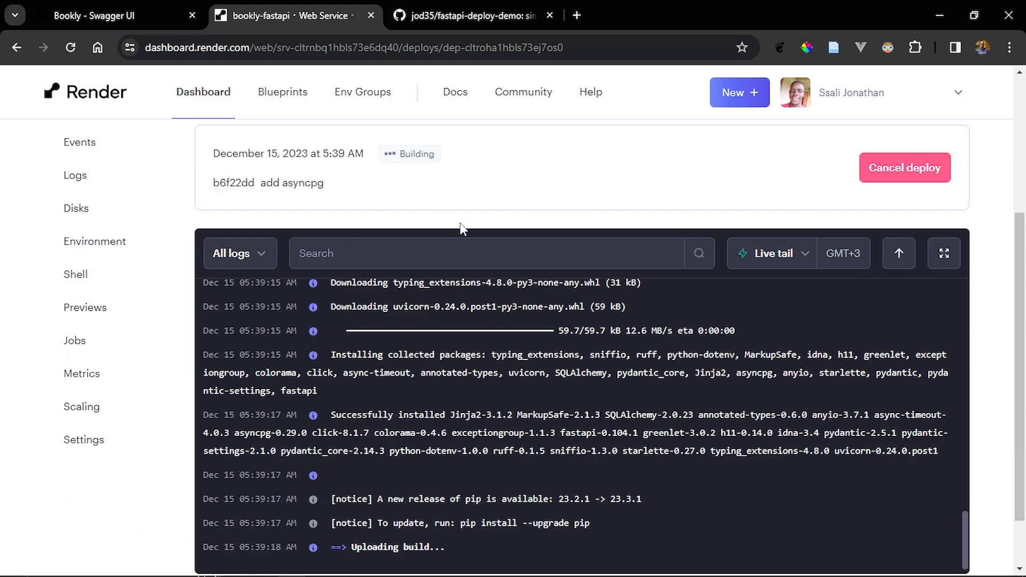
{"action": "scroll", "coordinate": [620, 369], "scroll_direction": "down", "scroll_amount": 2}
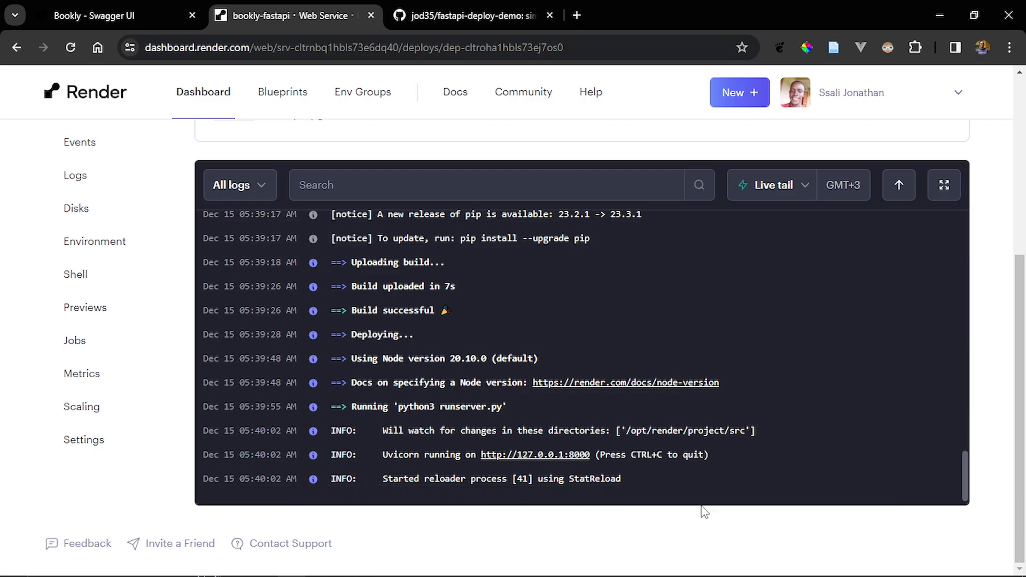
{"action": "scroll", "coordinate": [705, 512], "scroll_direction": "up", "scroll_amount": 5}
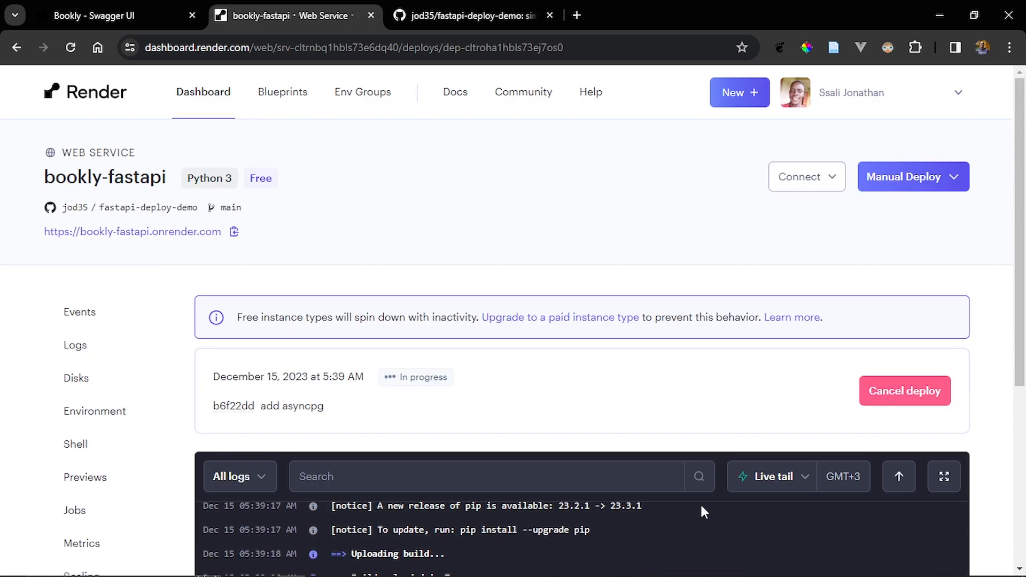
- Open the bookly-fastapi service's settings and look through them for the build, start and auto-deploy options
{"action": "scroll", "coordinate": [704, 512], "scroll_direction": "down", "scroll_amount": 5}
{"action": "left_click", "coordinate": [95, 451]}
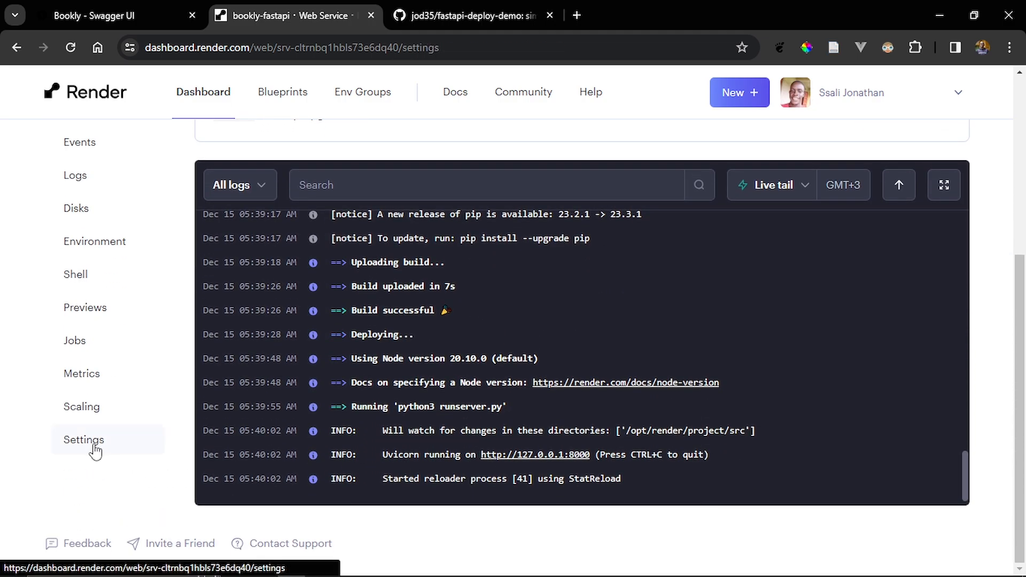
{"action": "scroll", "coordinate": [383, 435], "scroll_direction": "down", "scroll_amount": 10}
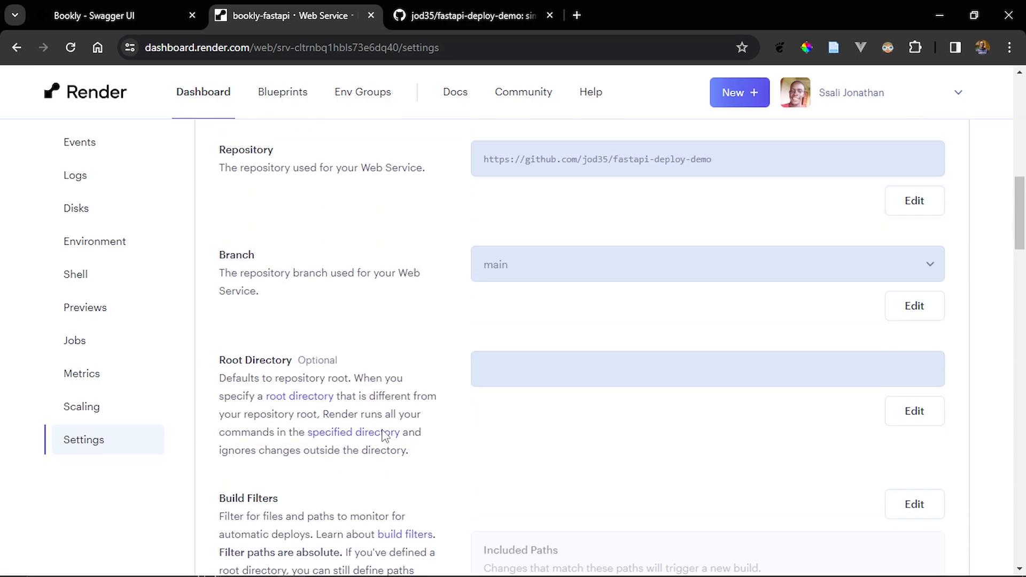
{"action": "scroll", "coordinate": [384, 435], "scroll_direction": "down", "scroll_amount": 20}
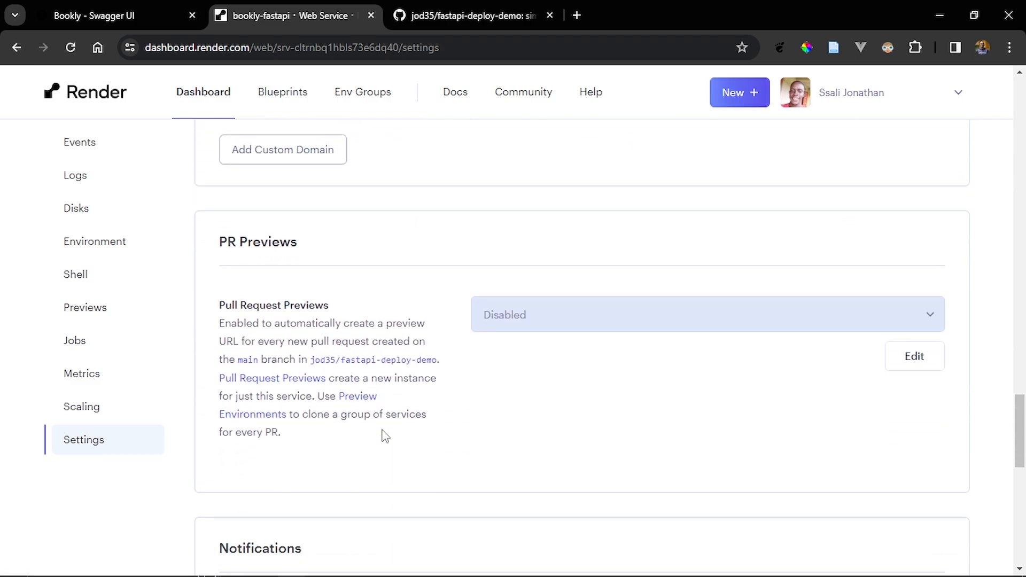
{"action": "scroll", "coordinate": [385, 435], "scroll_direction": "down", "scroll_amount": 10}
{"action": "scroll", "coordinate": [385, 435], "scroll_direction": "up", "scroll_amount": 4}
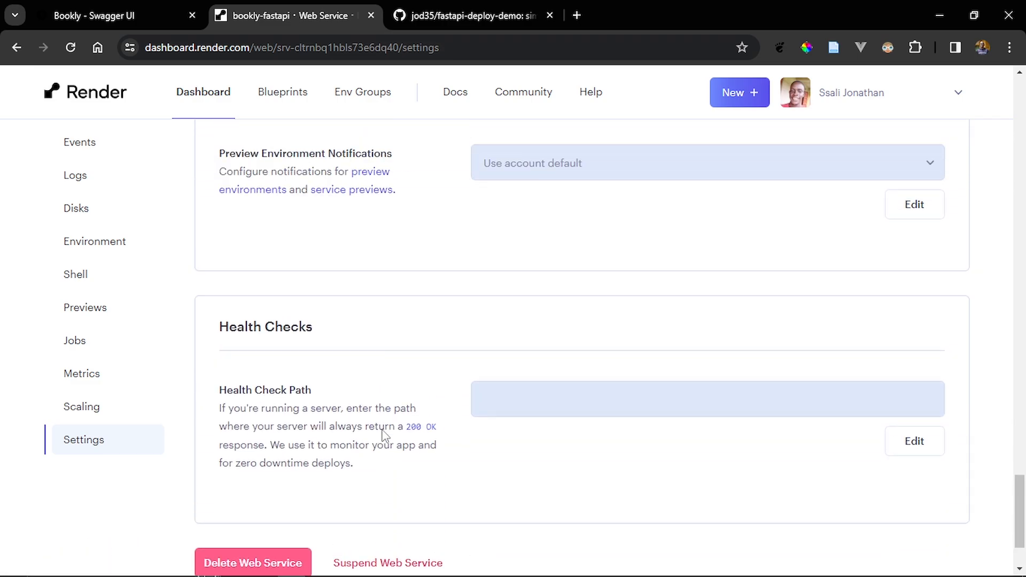
{"action": "scroll", "coordinate": [384, 436], "scroll_direction": "up", "scroll_amount": 15}
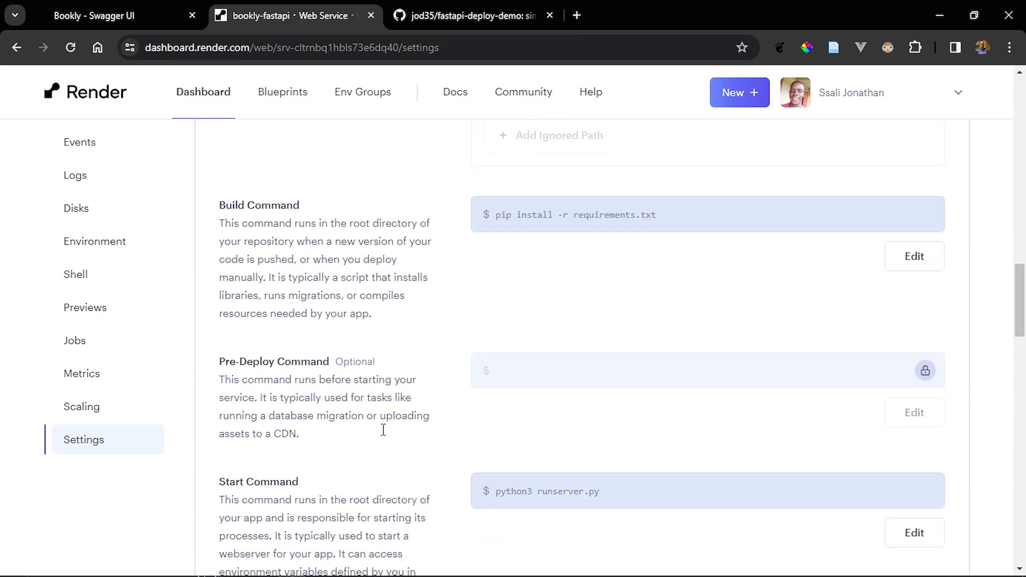
{"action": "scroll", "coordinate": [383, 430], "scroll_direction": "down", "scroll_amount": 5}
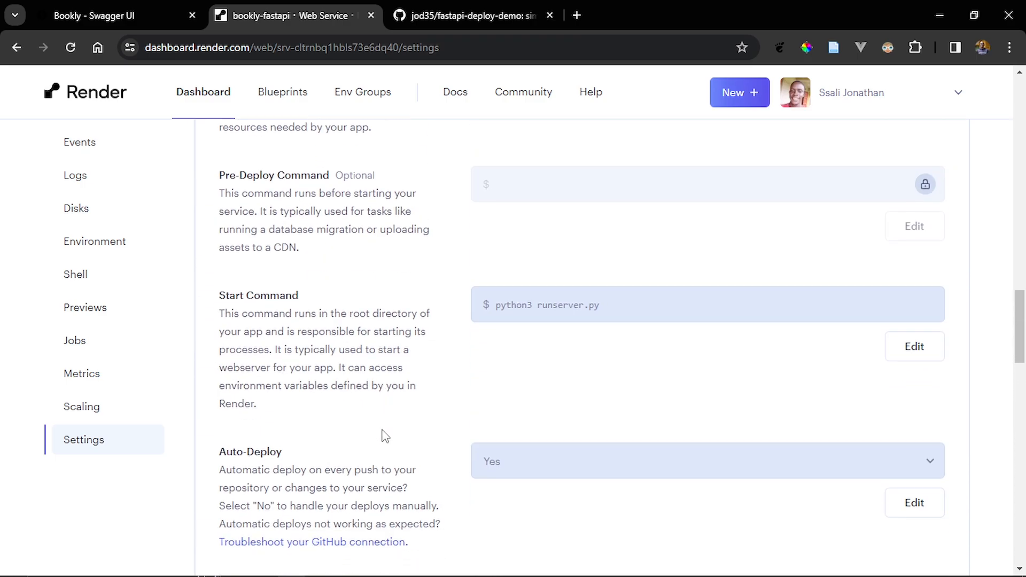
- Open the bookly-fastapi service's Start Command for editing and clear the existing command
{"action": "left_click", "coordinate": [916, 357]}
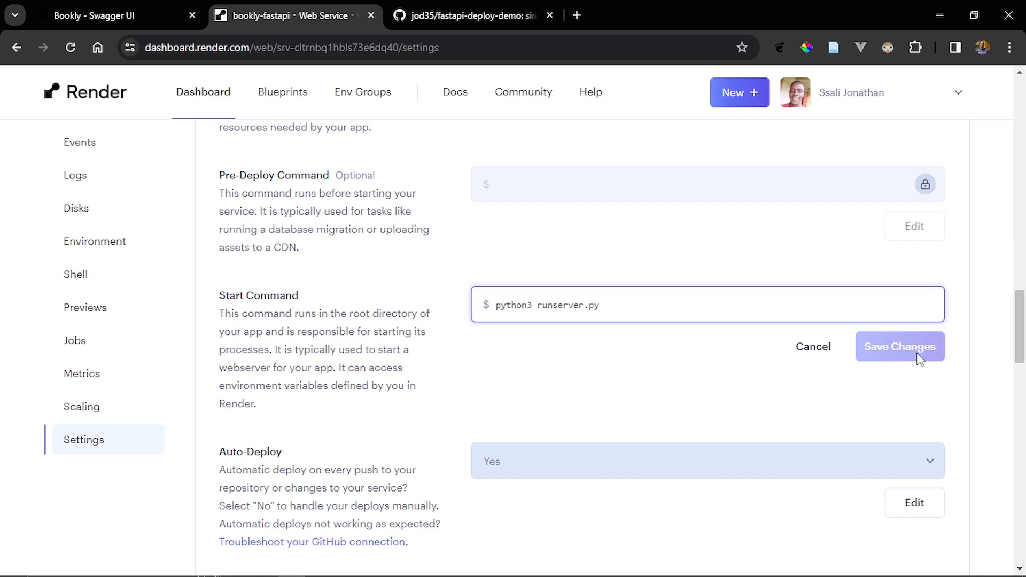
{"action": "key", "text": "BackSpace"}
{"action": "key", "text": "BackSpace"}
{"action": "key", "text": "BackSpace"}
{"action": "key", "text": "BackSpace"}
{"action": "key", "text": "BackSpace"}
{"action": "key", "text": "BackSpace"}
{"action": "key", "text": "BackSpace"}
{"action": "key", "text": "BackSpace"}
{"action": "key", "text": "BackSpace"}
{"action": "key", "text": "BackSpace"}
{"action": "key", "text": "BackSpace"}
{"action": "key", "text": "BackSpace"}
{"action": "key", "text": "BackSpace"}
{"action": "key", "text": "BackSpace"}
{"action": "key", "text": "BackSpace"}
{"action": "key", "text": "BackSpace"}
{"action": "key", "text": "BackSpace"}
{"action": "key", "text": "BackSpace"}
{"action": "key", "text": "BackSpace"}
{"action": "key", "text": "BackSpace"}
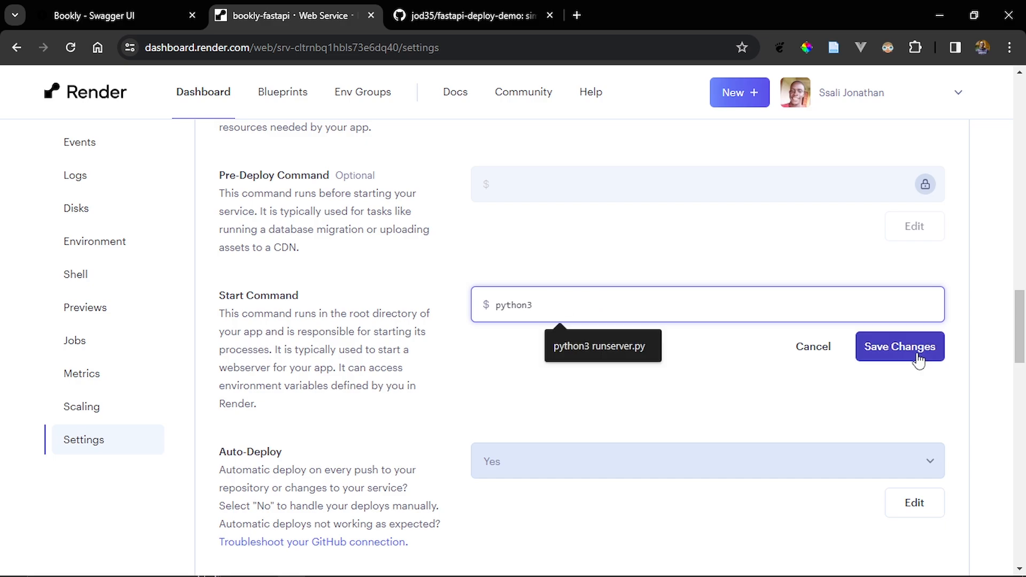
- Switch to VS Code, open runserver.py and follow its create_app call to the function definition in src/__init__.py
{"action": "key", "text": "alt+Tab"}
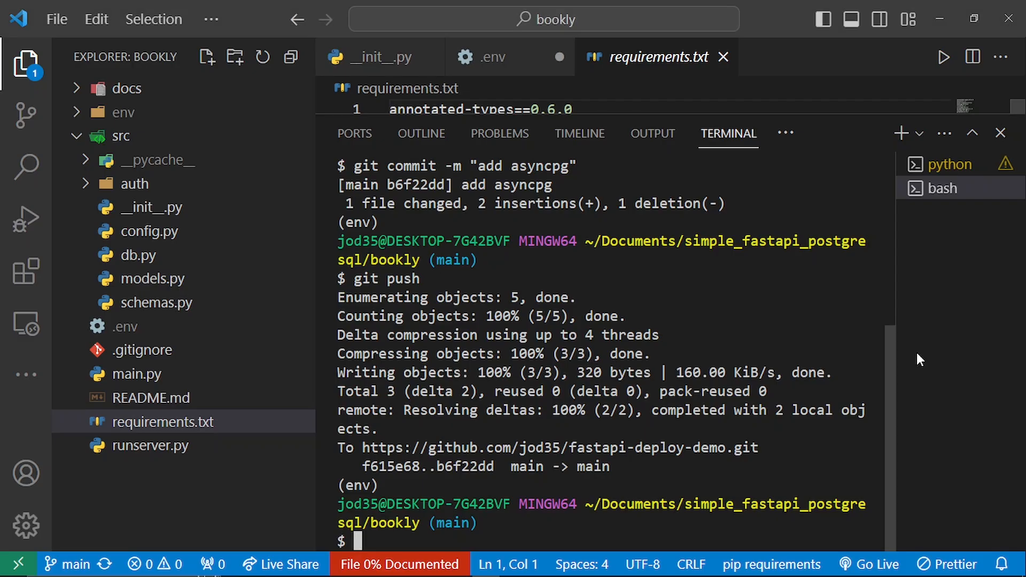
{"action": "left_click", "coordinate": [214, 458]}
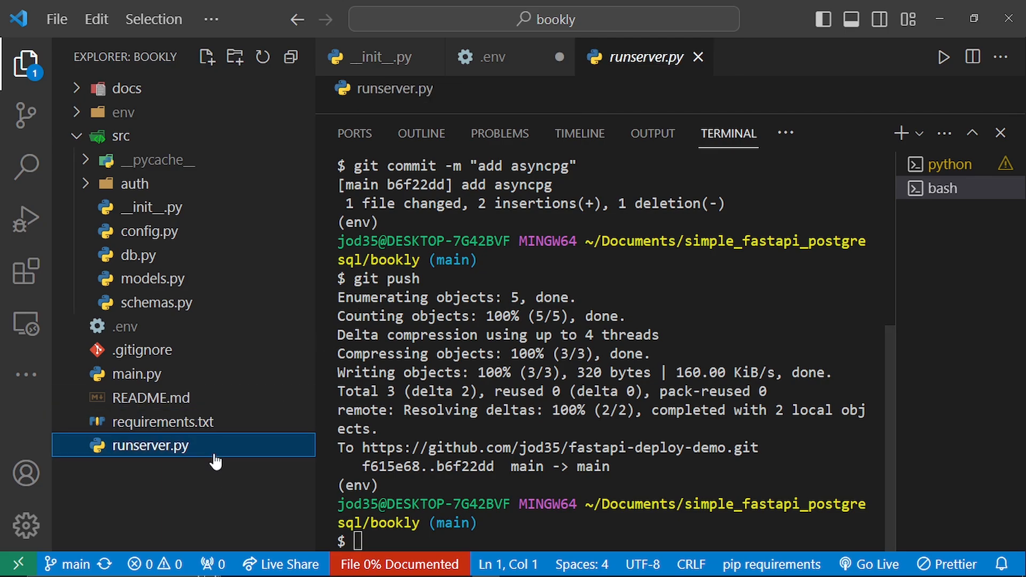
{"action": "key", "text": "ctrl+j"}
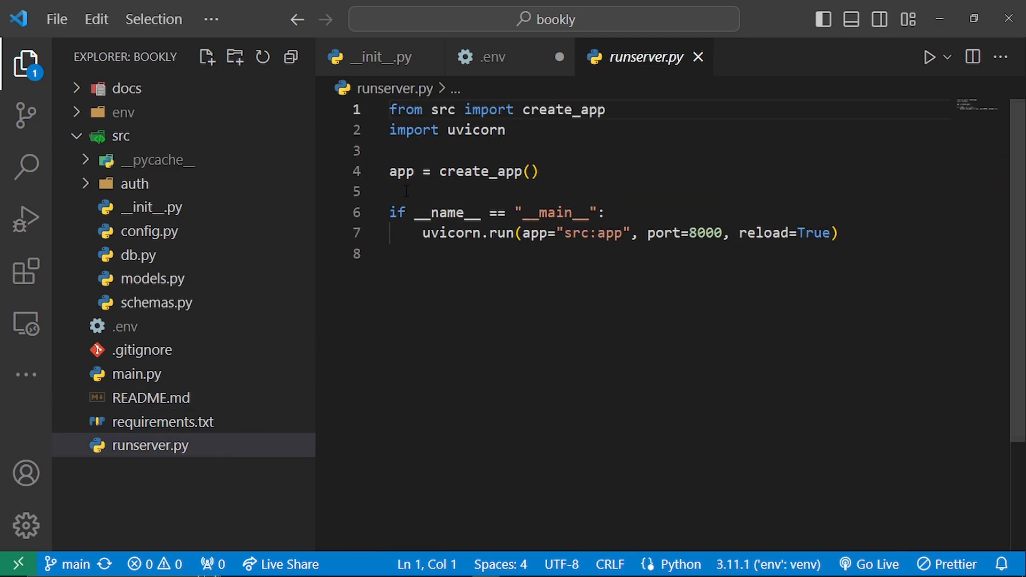
{"action": "left_click", "coordinate": [497, 171], "text": "ctrl"}
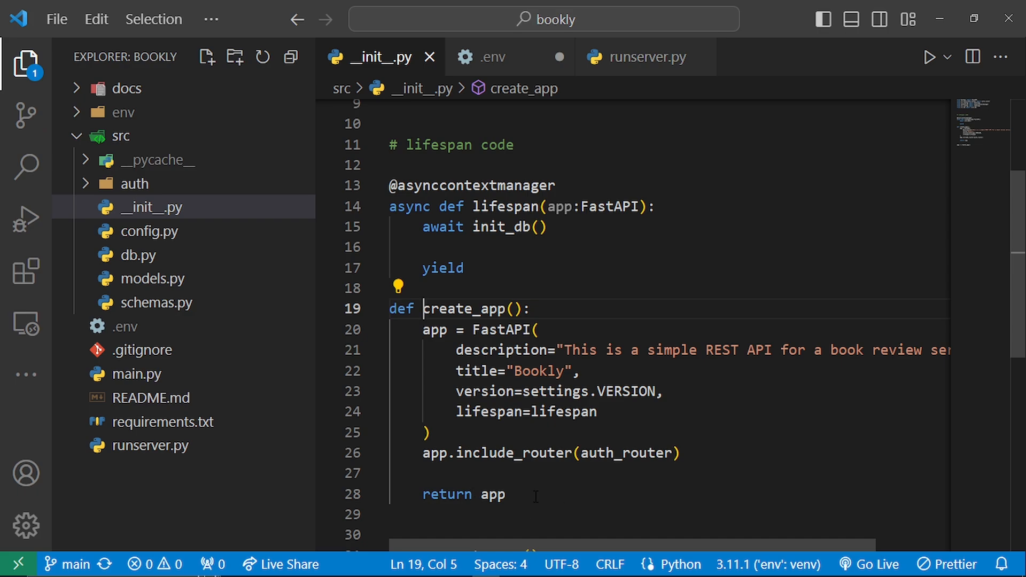
{"action": "key", "text": "alt"}
{"action": "key", "text": "alt+Tab"}
{"action": "key", "text": "alt+Tab"}
- Clear the bash terminal, stop the server running in the python terminal and clear that terminal as well
{"action": "key", "text": "ctrl+grave"}
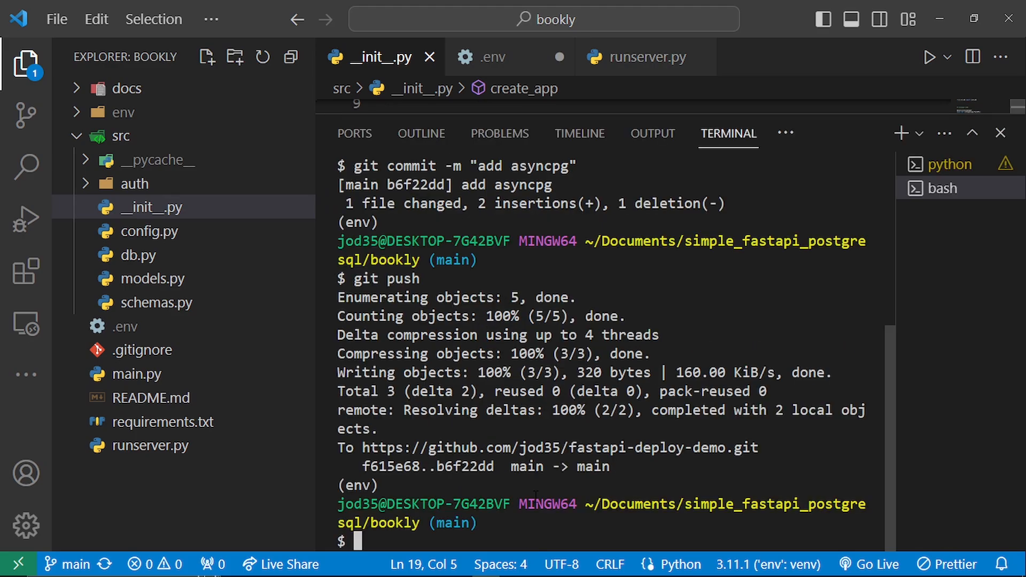
{"action": "key", "text": "ctrl+l"}
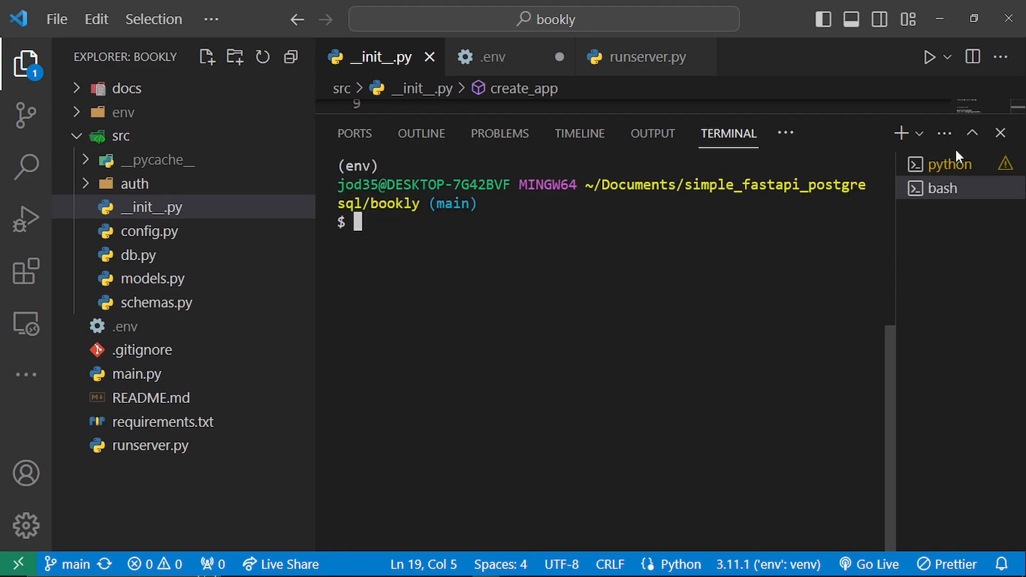
{"action": "left_click", "coordinate": [949, 163]}
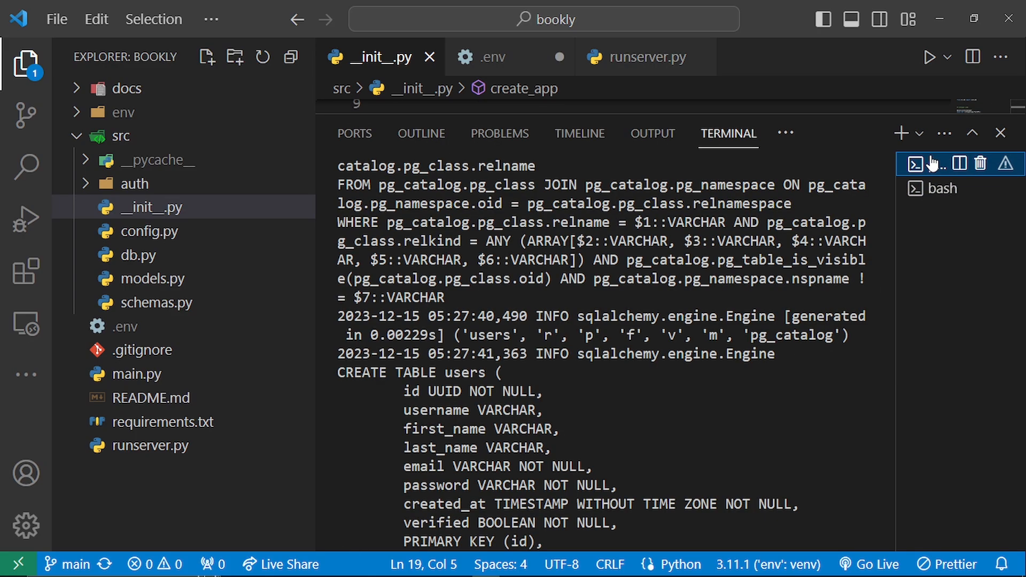
{"action": "left_click", "coordinate": [692, 396]}
{"action": "key", "text": "ctrl+c"}
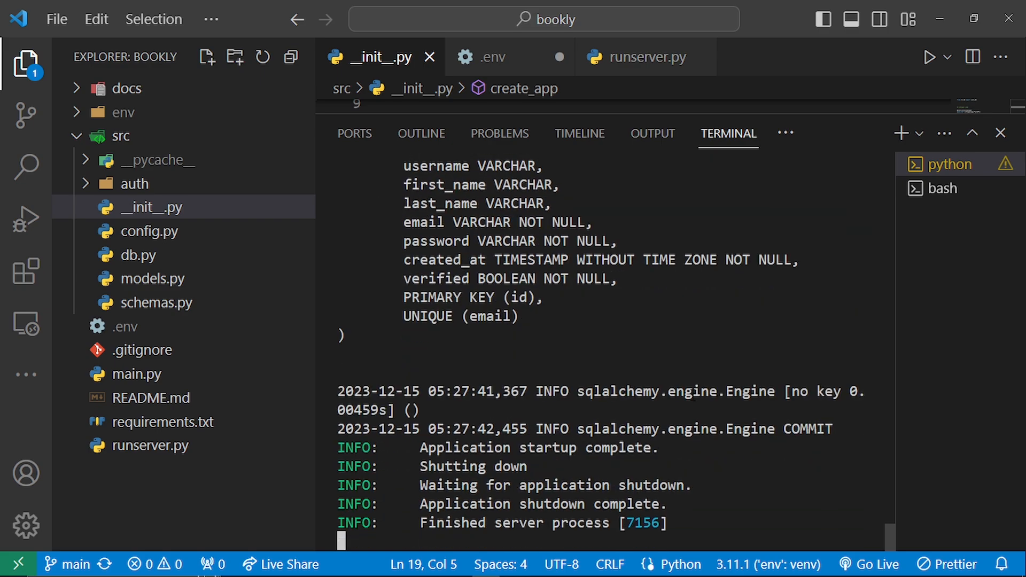
{"action": "key", "text": "ctrl+l"}
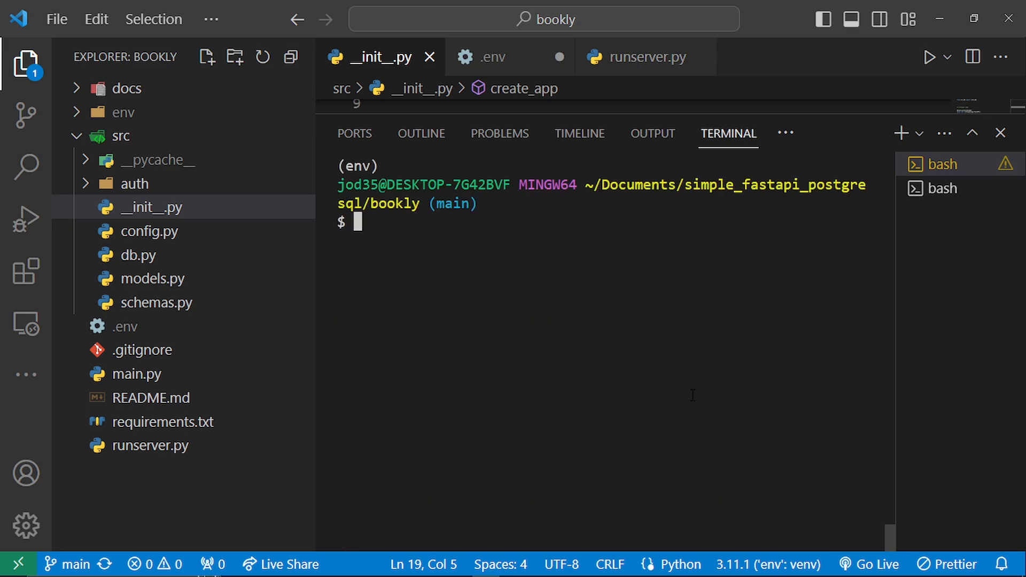
- Test the app locally with "uvicorn runserver:app --reload", checking the app object's name in runserver.py, and stop the server after startup
{"action": "type", "text": "ucivo"}
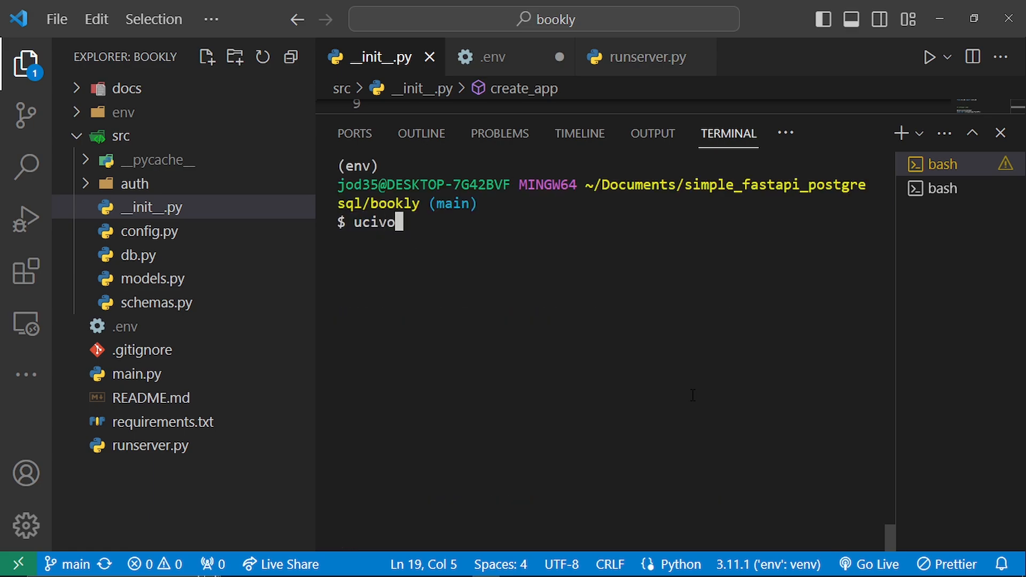
{"action": "key", "text": "BackSpace"}
{"action": "key", "text": "BackSpace"}
{"action": "key", "text": "BackSpace"}
{"action": "key", "text": "BackSpace"}
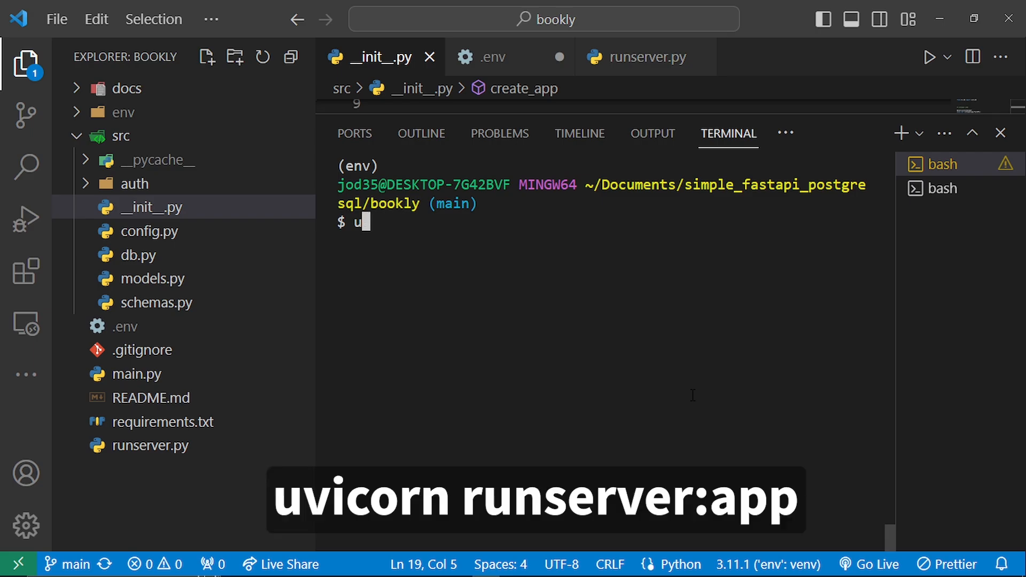
{"action": "type", "text": "vicorn "}
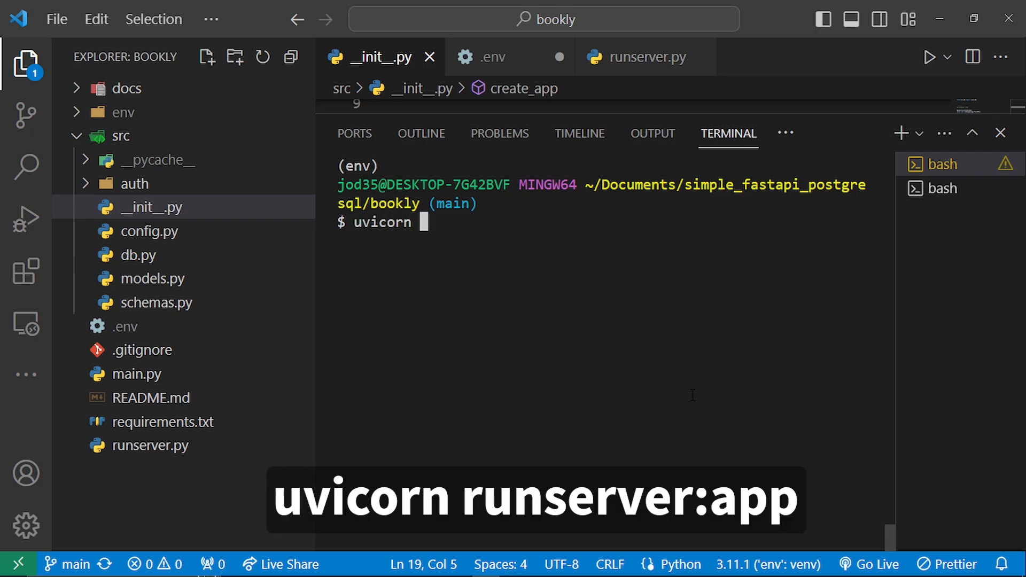
{"action": "type", "text": "runserver"}
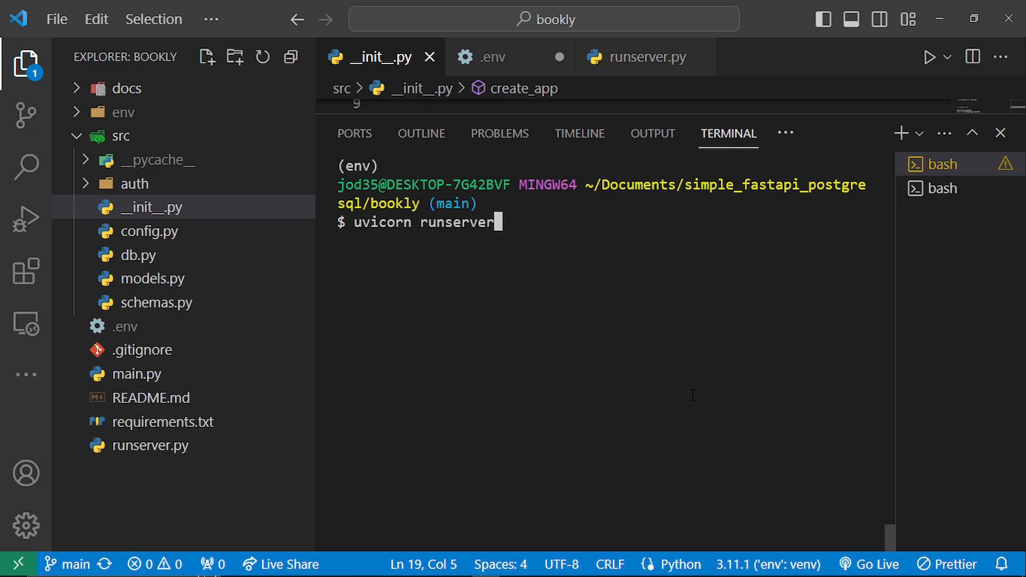
{"action": "key", "text": "ctrl+grave"}
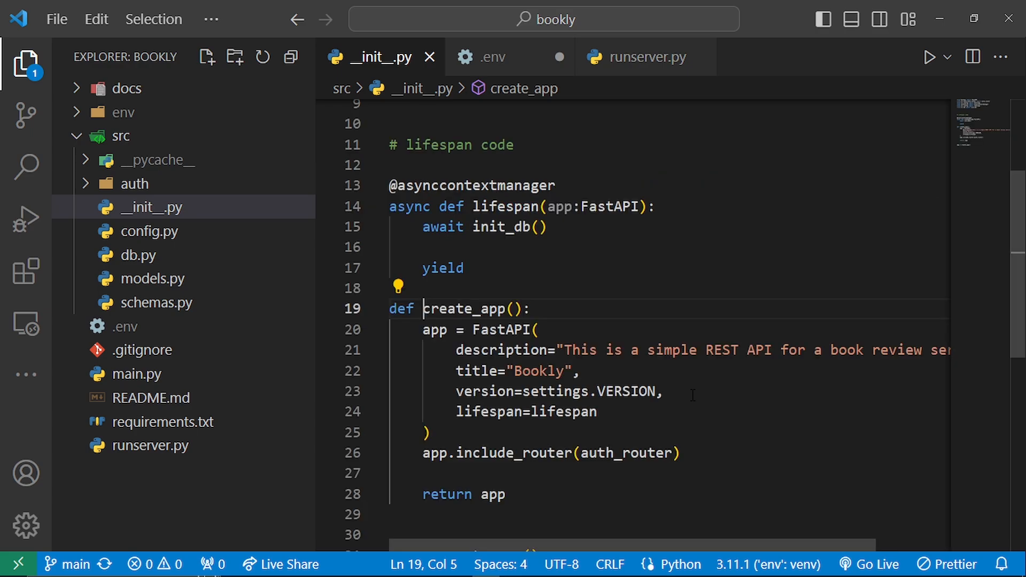
{"action": "left_click", "coordinate": [627, 57]}
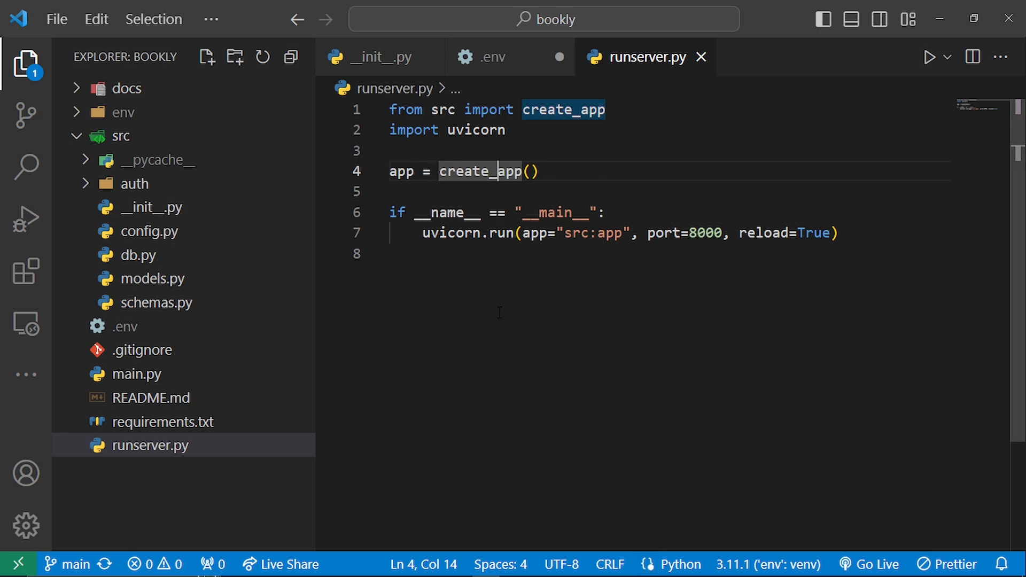
{"action": "key", "text": "ctrl+grave"}
{"action": "type", "text": ":app"}
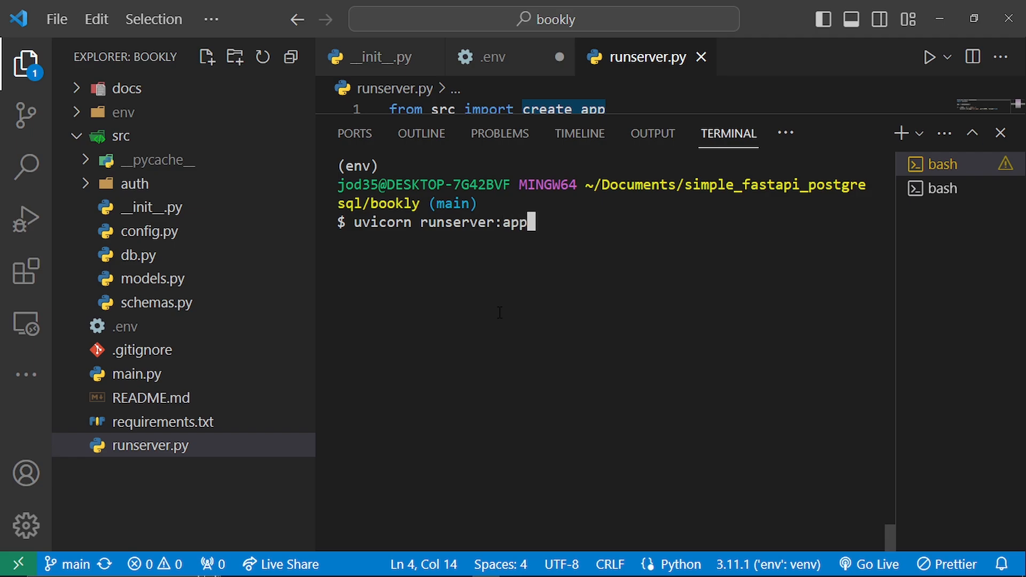
{"action": "type", "text": " --rel"}
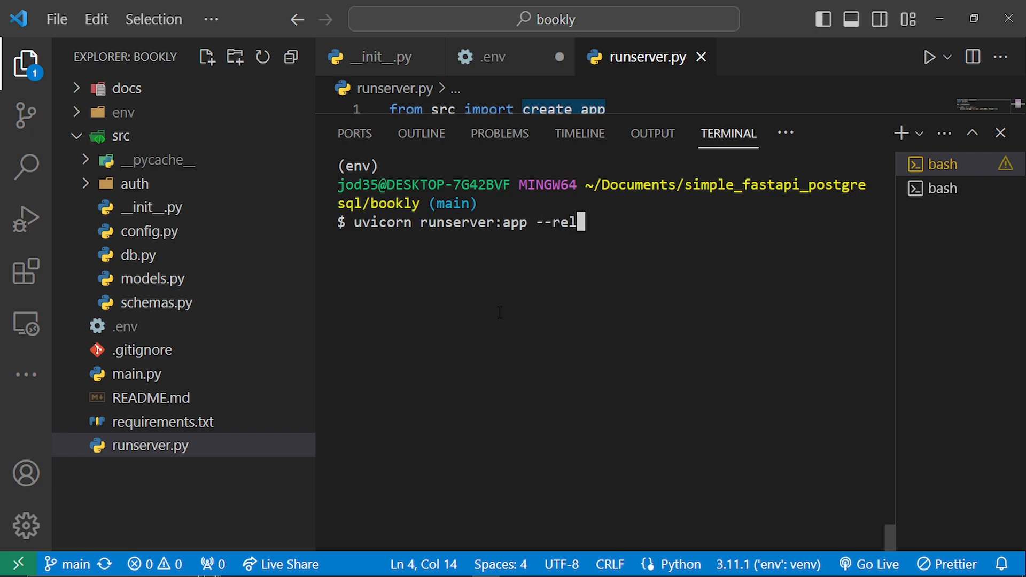
{"action": "type", "text": "oad"}
{"action": "key", "text": "Return"}
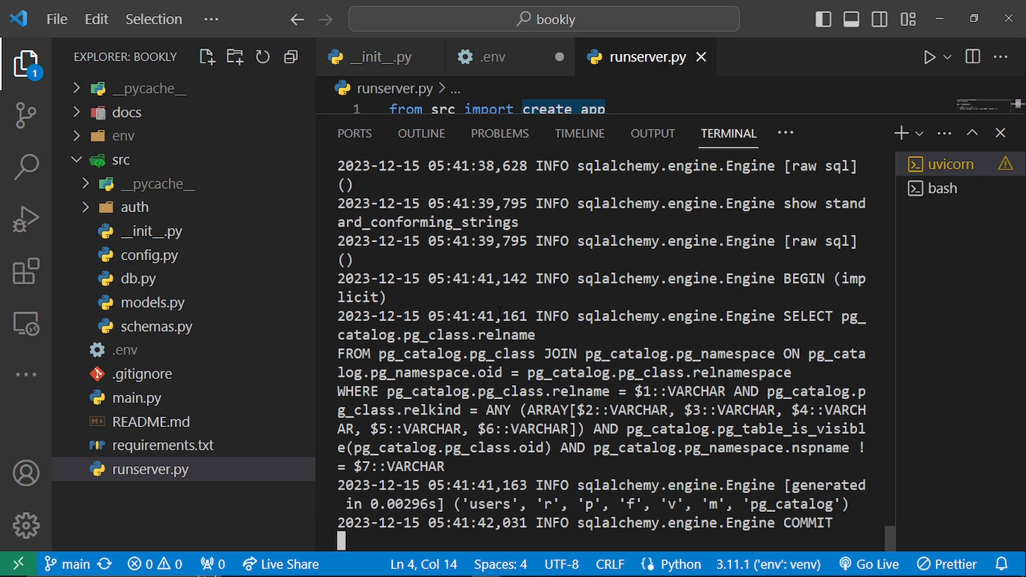
{"action": "key", "text": "ctrl+c"}
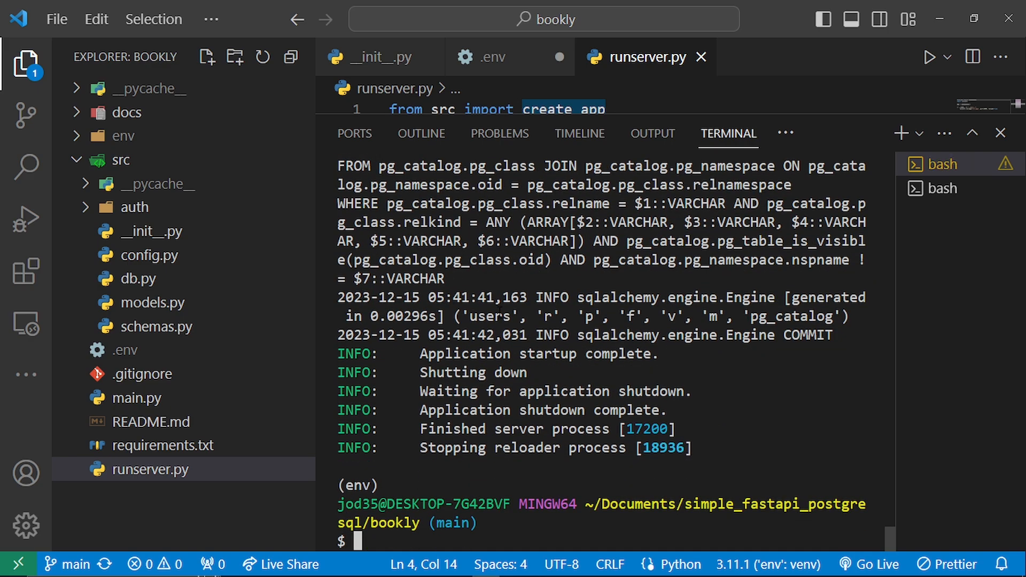
- Switch to Render in the browser, set the service's Start Command to "uvicorn runserver:app" and save the change
{"action": "key", "text": "alt+Tab"}
{"action": "left_click", "coordinate": [500, 309]}
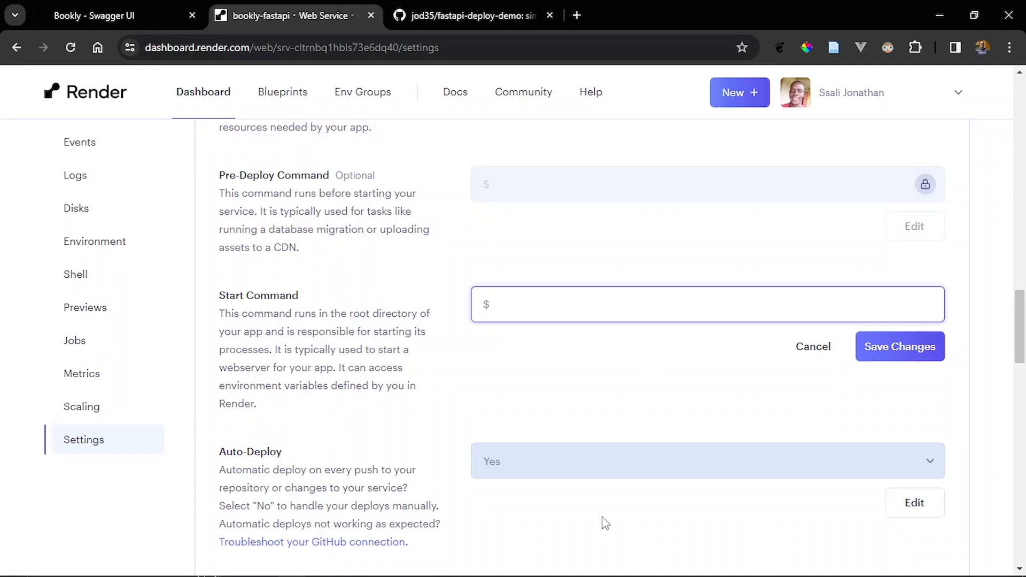
{"action": "type", "text": "uvicorn runserver:app"}
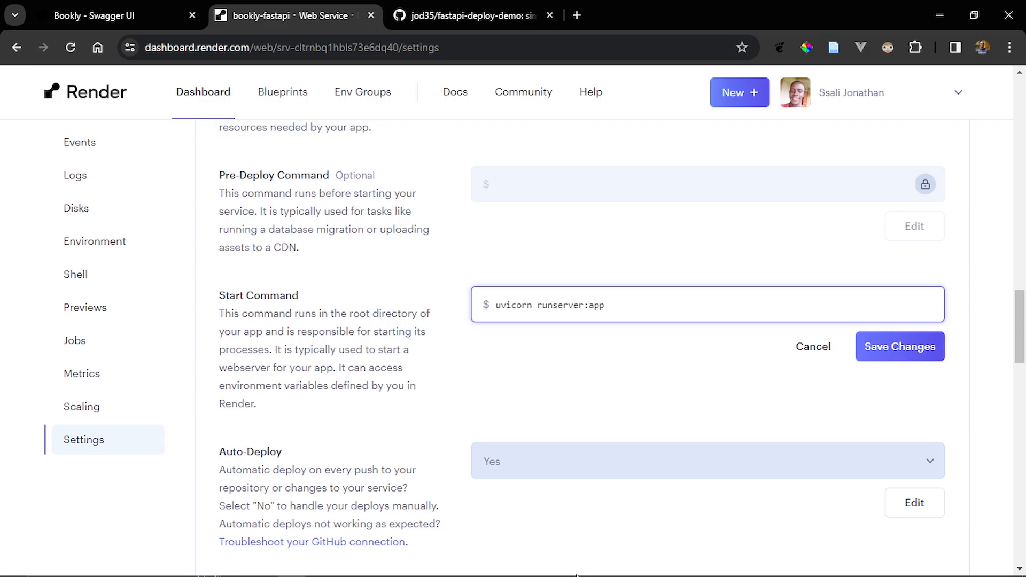
{"action": "left_click", "coordinate": [897, 348]}
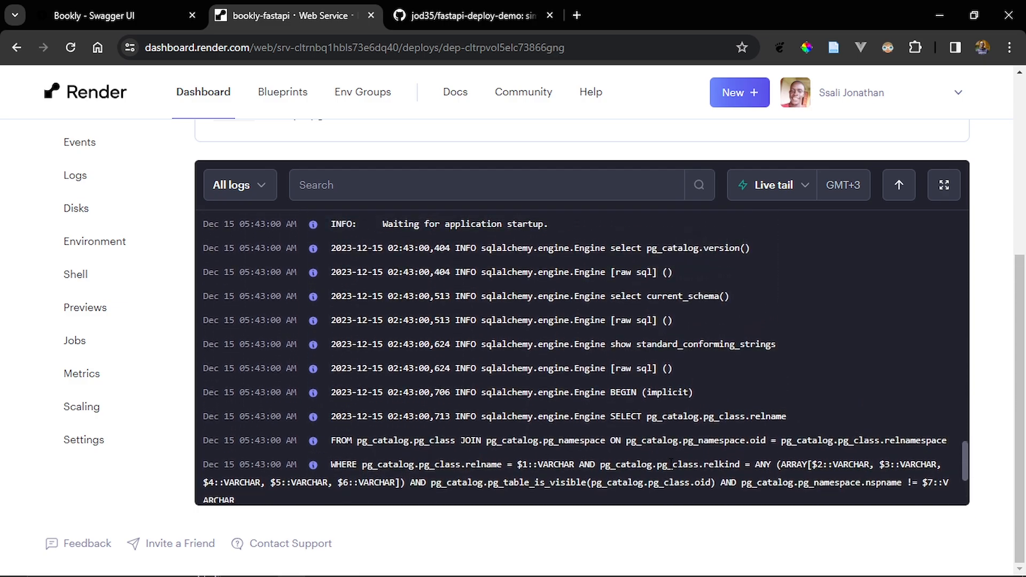
- Look through the new deploy's build and startup log and open the service's public URL, bookly-fastapi.onrender.com
{"action": "scroll", "coordinate": [669, 461], "scroll_direction": "up", "scroll_amount": 5}
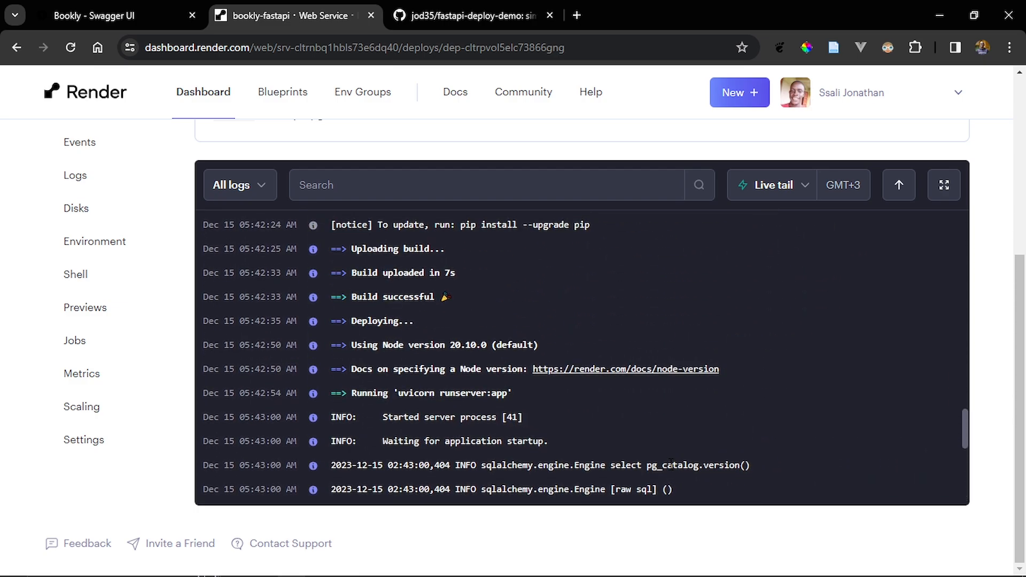
{"action": "scroll", "coordinate": [668, 461], "scroll_direction": "up", "scroll_amount": 5}
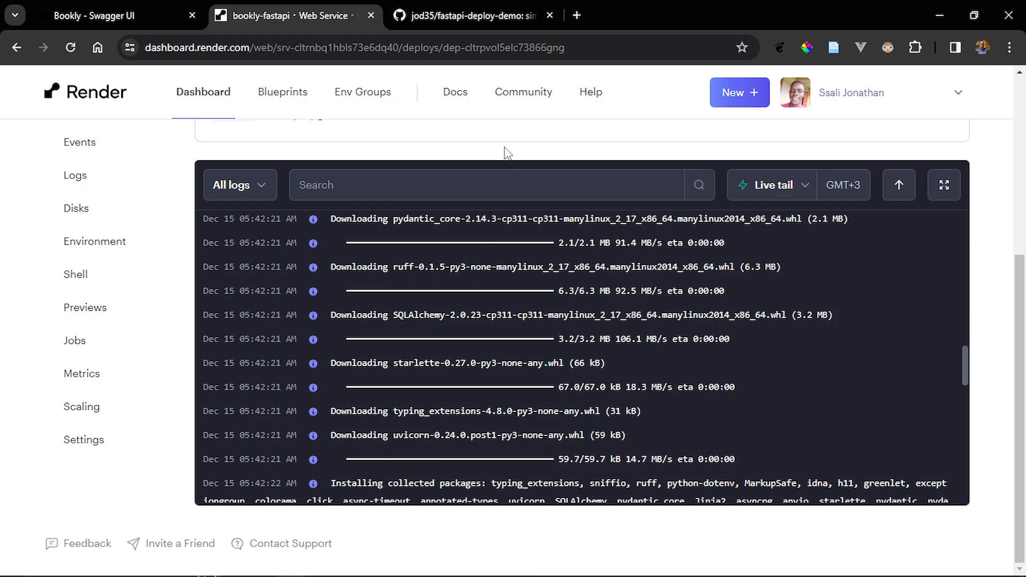
{"action": "scroll", "coordinate": [504, 149], "scroll_direction": "up", "scroll_amount": 5}
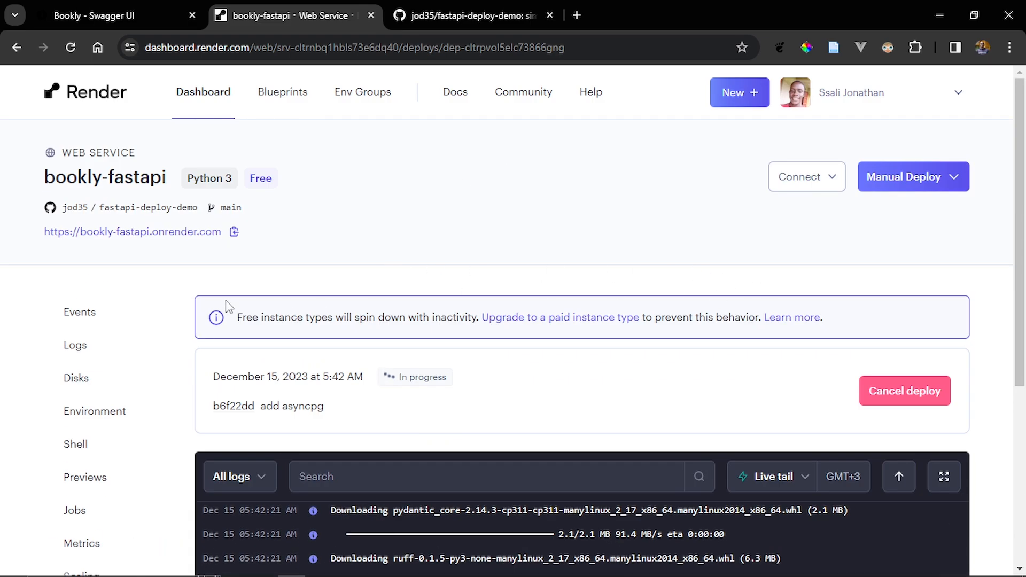
{"action": "left_click", "coordinate": [150, 235]}
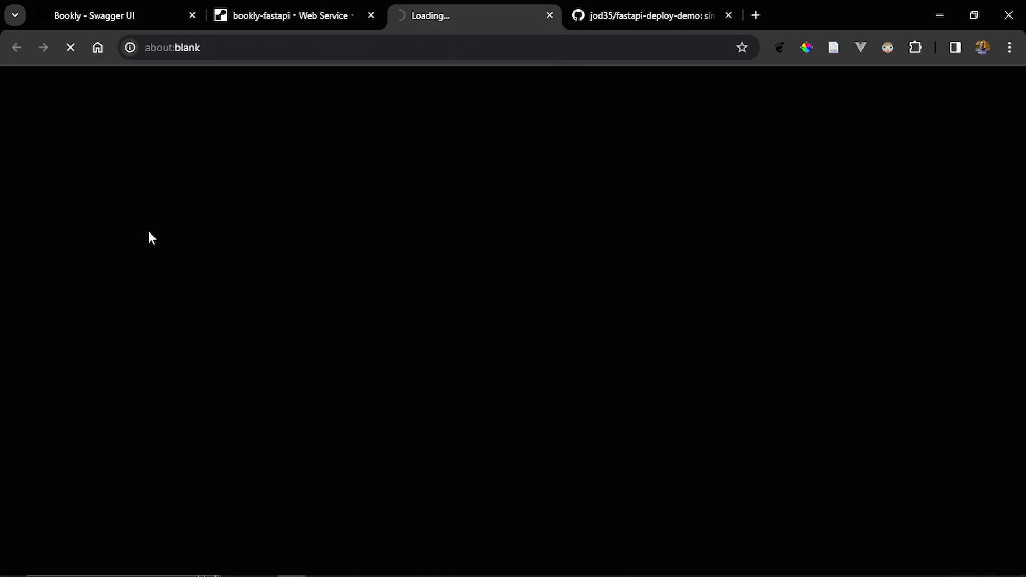